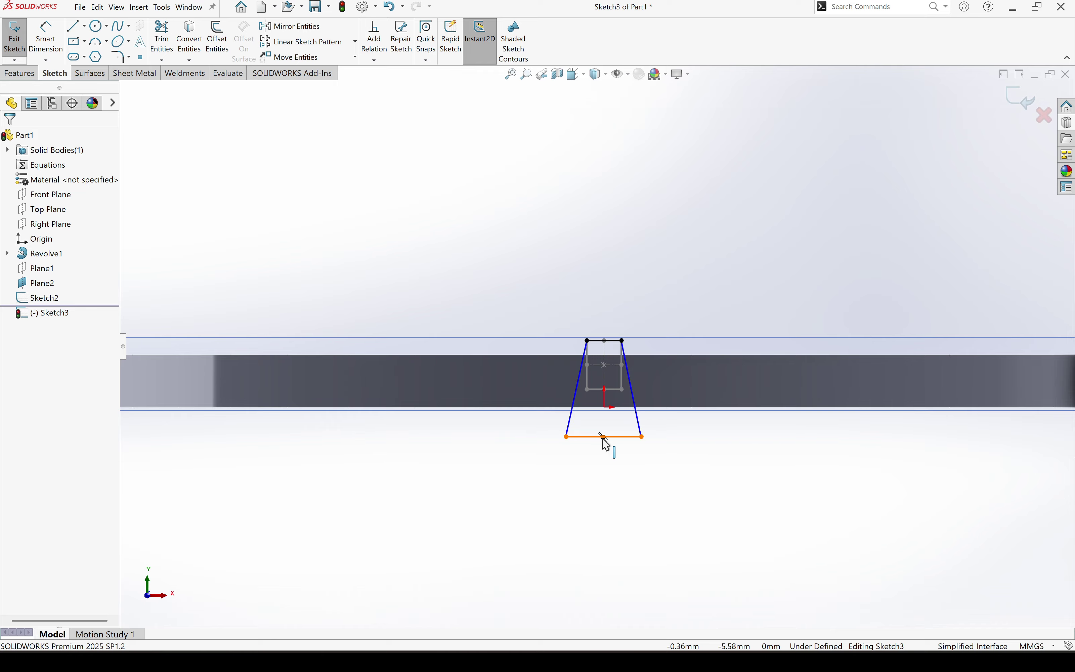
Add a vertical relation between the midpoint of the trapezoid's bottom line and the origin.
click(603, 436)
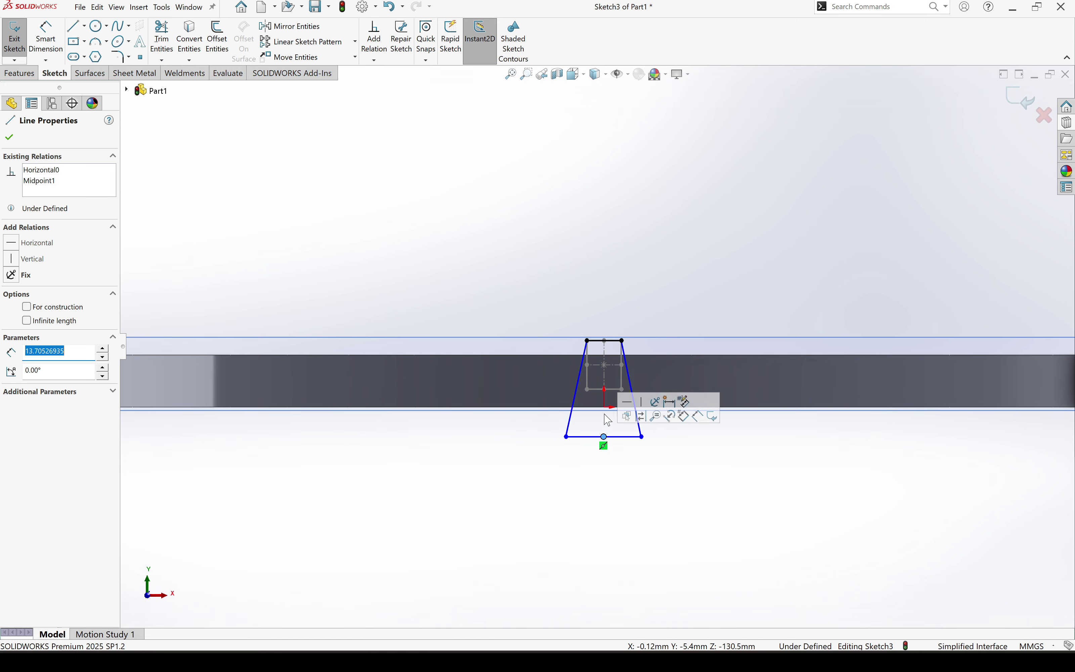
ctrl+click(605, 408)
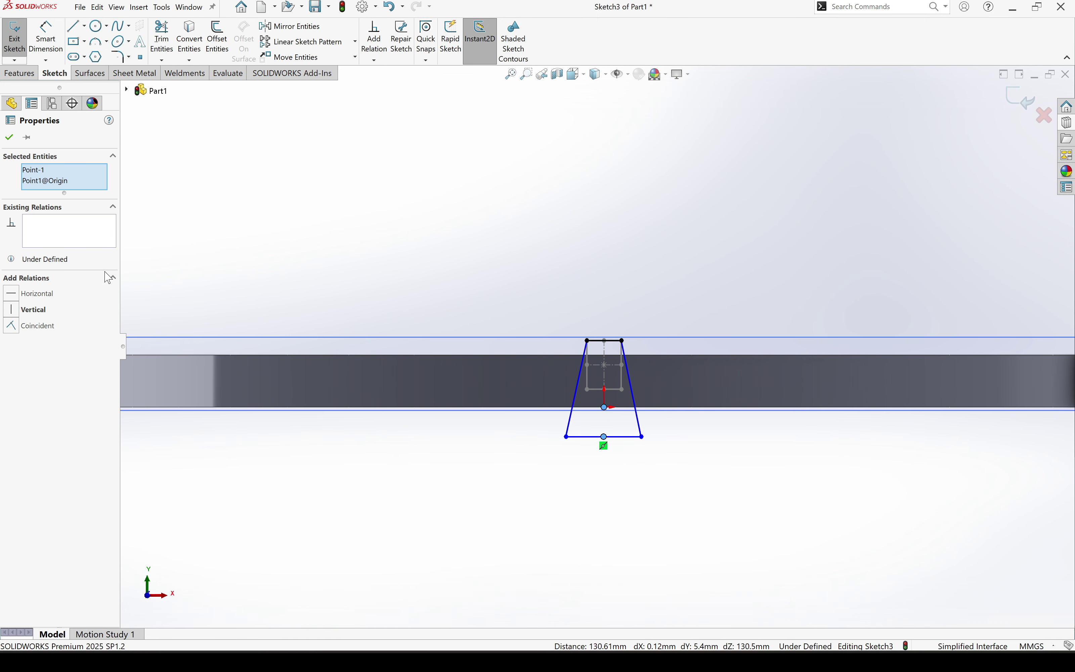
click(39, 313)
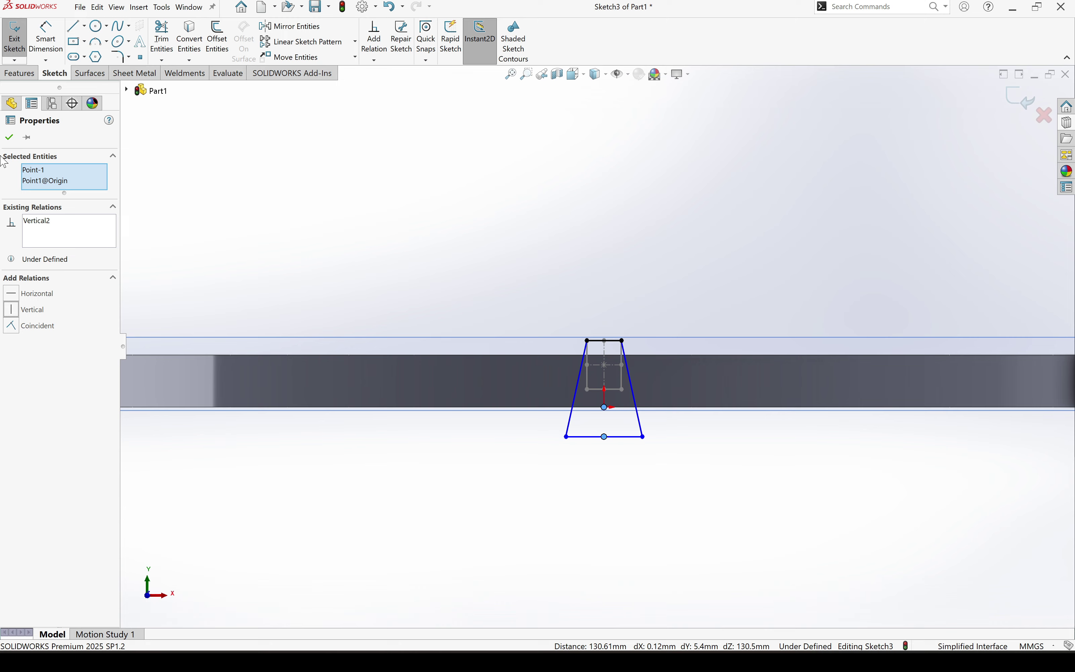
click(9, 137)
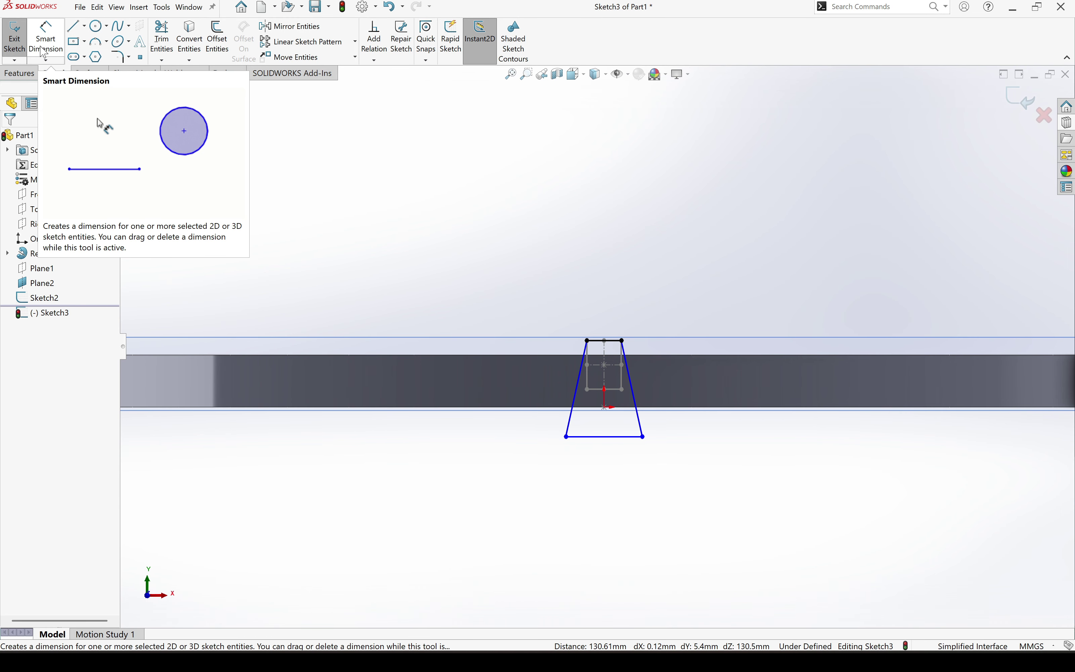
Dimension the trapezoid's height between its top and bottom lines as 15.2 mm.
click(45, 52)
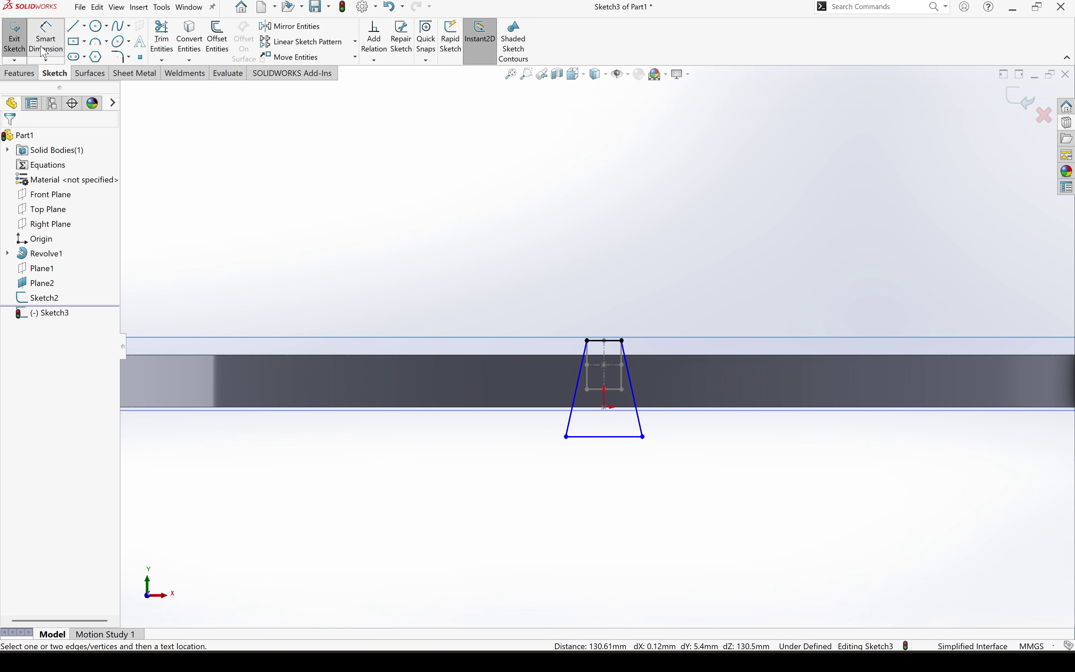
click(617, 340)
click(617, 437)
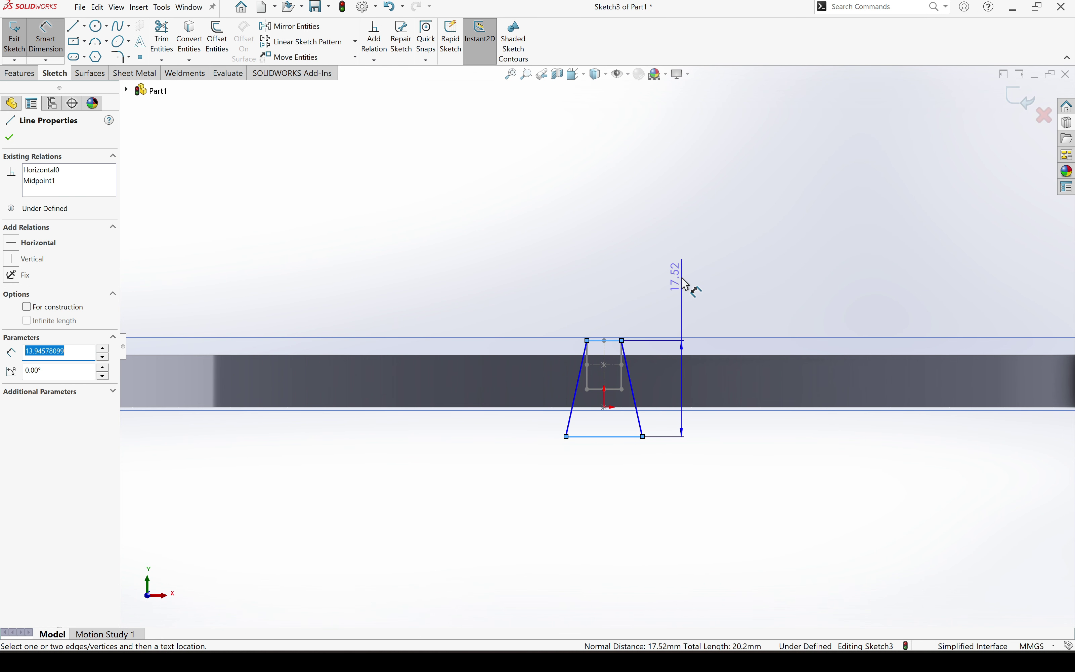
click(685, 284)
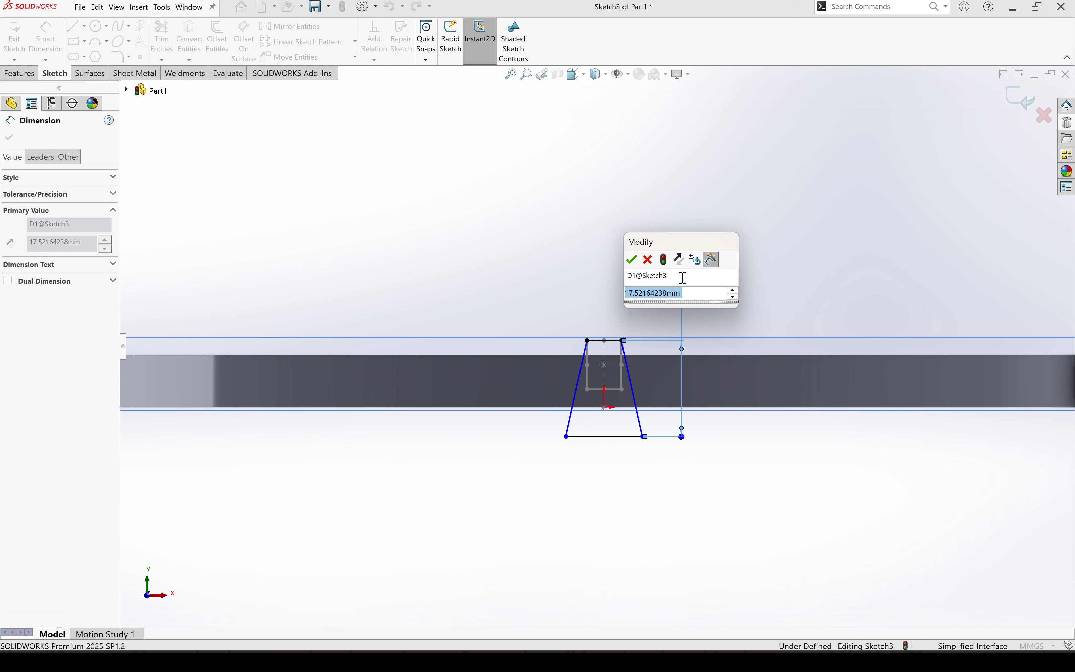
text(15.2)
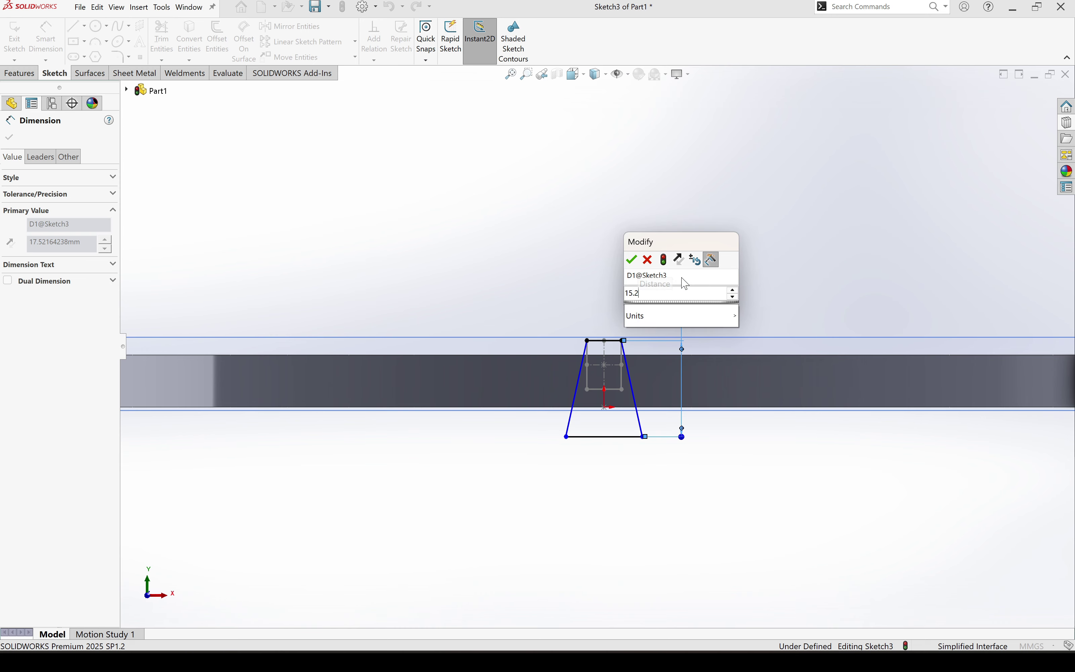
key(Return)
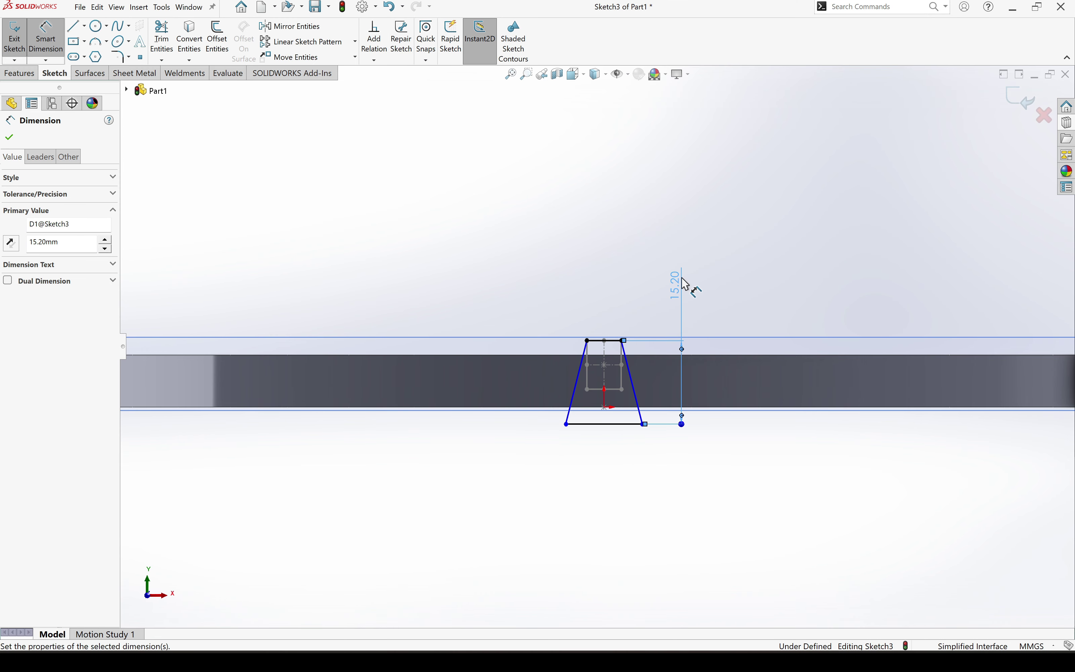
Dimension the trapezoid's bottom line as 10.15 mm and exit the sketch.
click(623, 426)
click(614, 473)
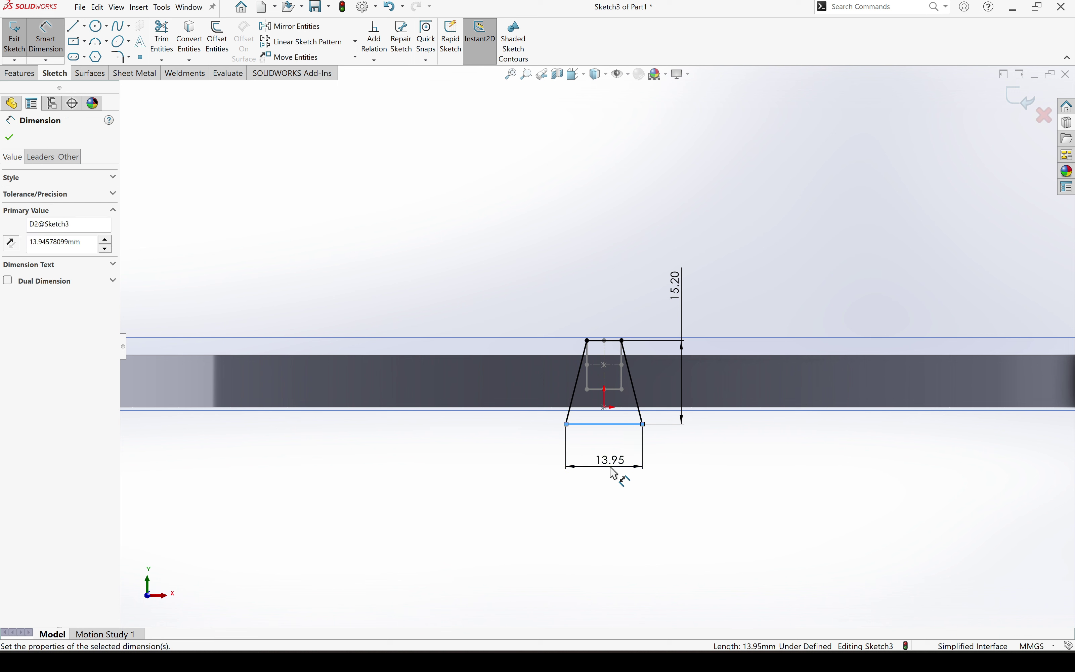
text(10)
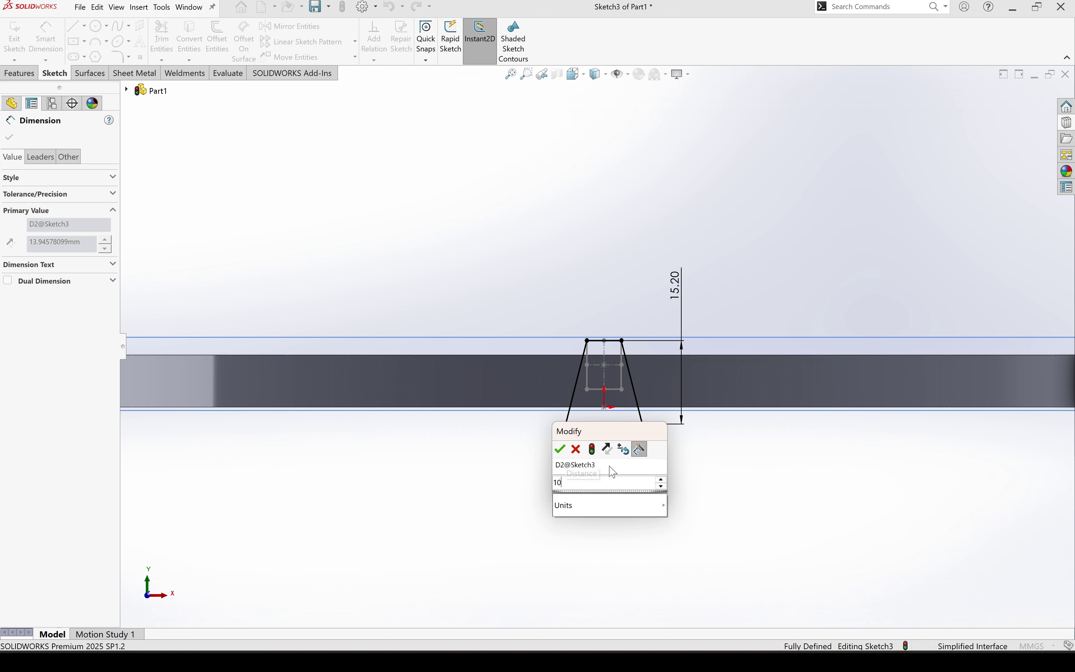
text(.15)
key(Return)
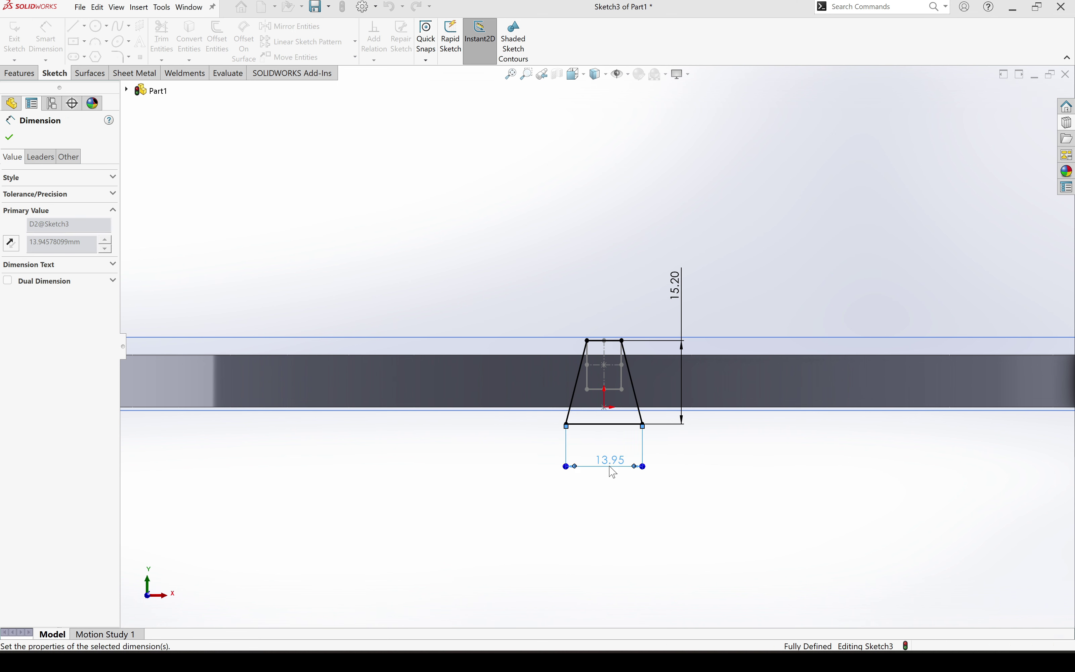
key(Escape)
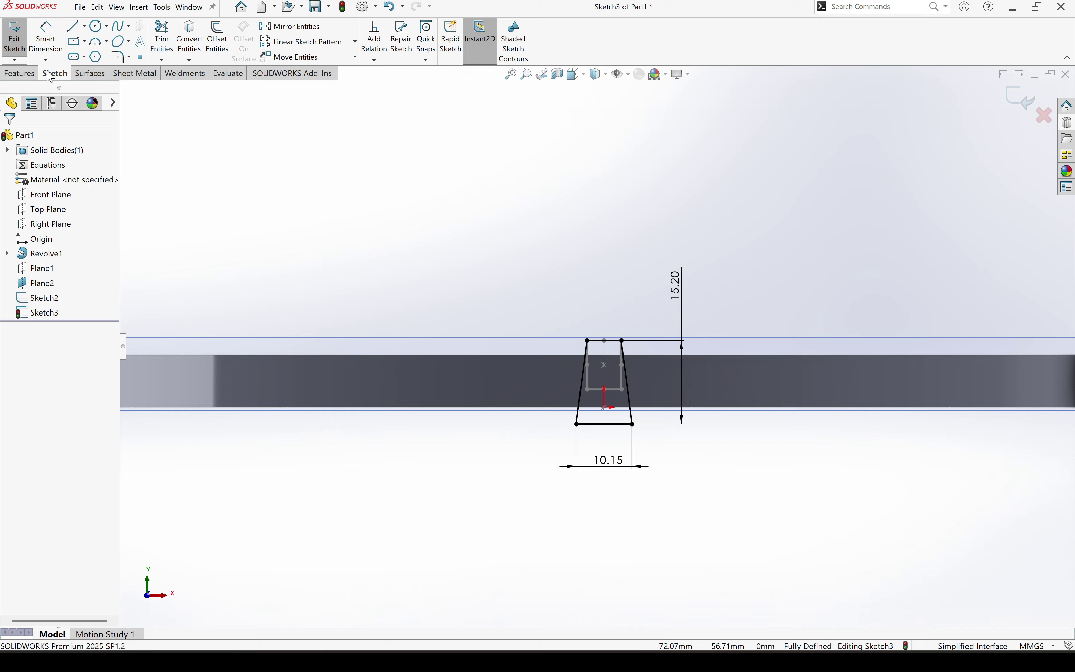
click(14, 39)
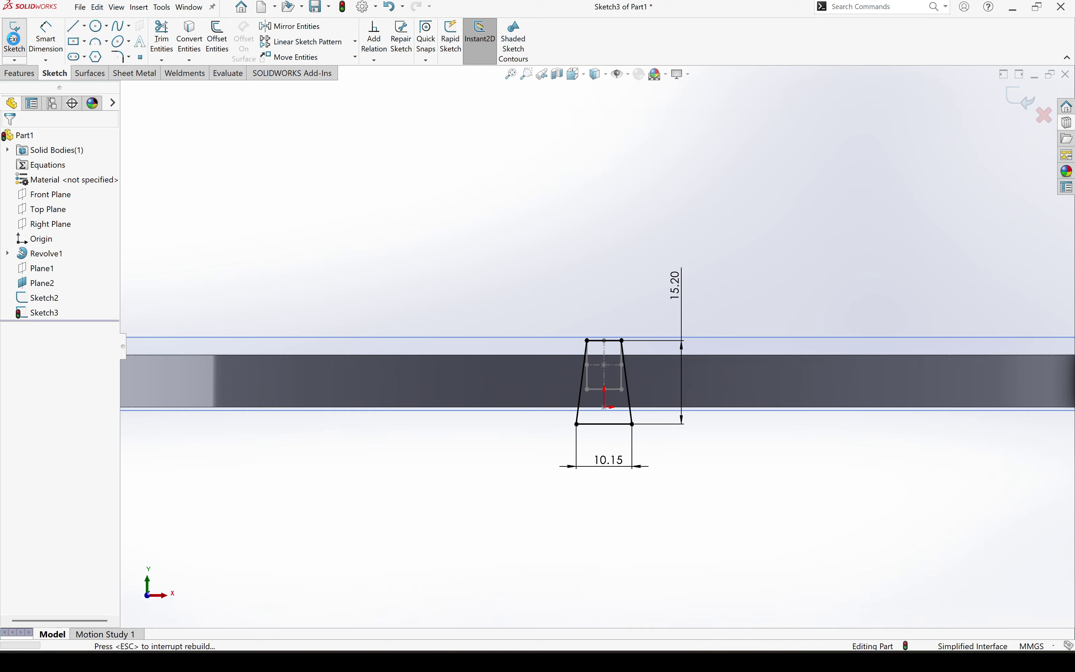
Hide Plane2 in the model view.
click(540, 267)
middle_drag(618, 356, 623, 397)
scroll(623, 398, up, 2)
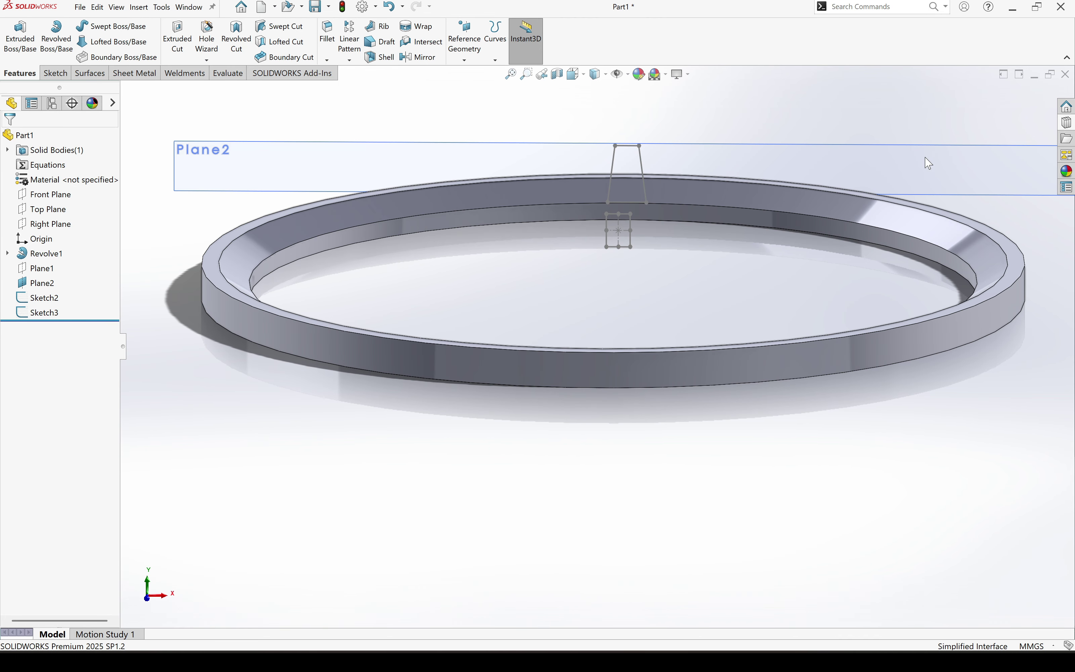
right_click(933, 143)
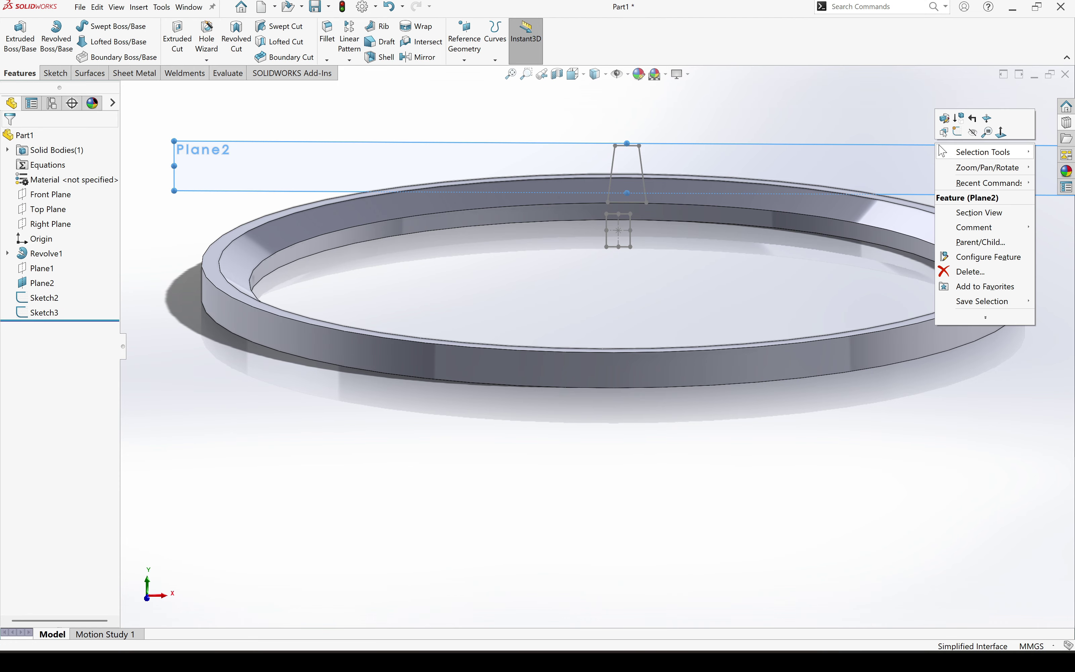
click(974, 136)
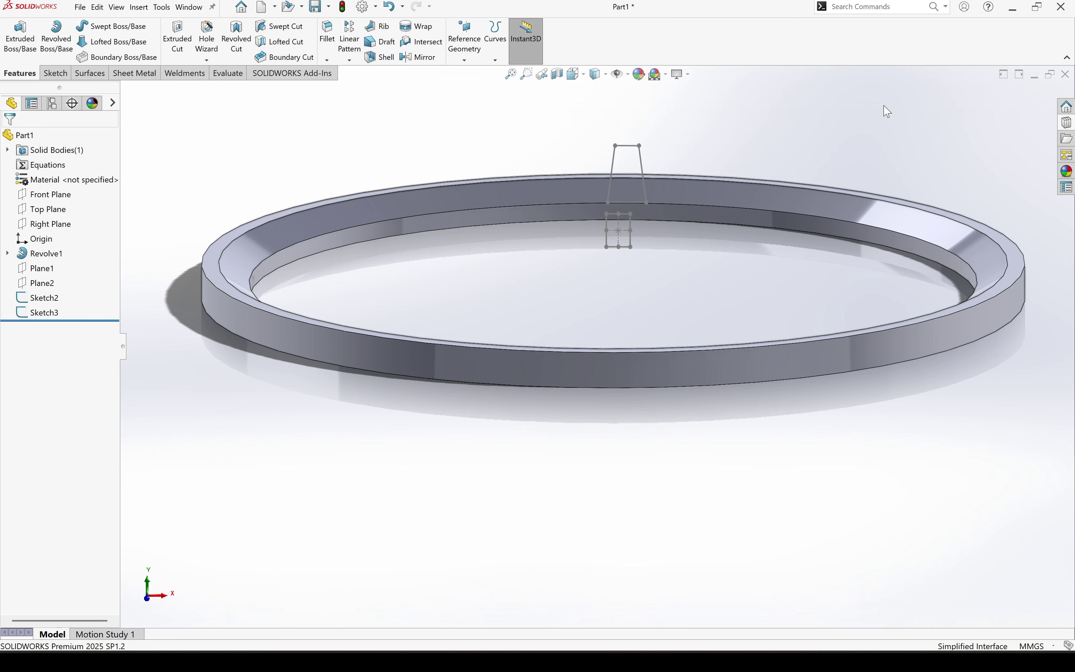
Set up a boss loft from Sketch3 to Sketch2, aligning the connector with the matching corner of the small rectangle.
middle_drag(840, 240, 839, 269)
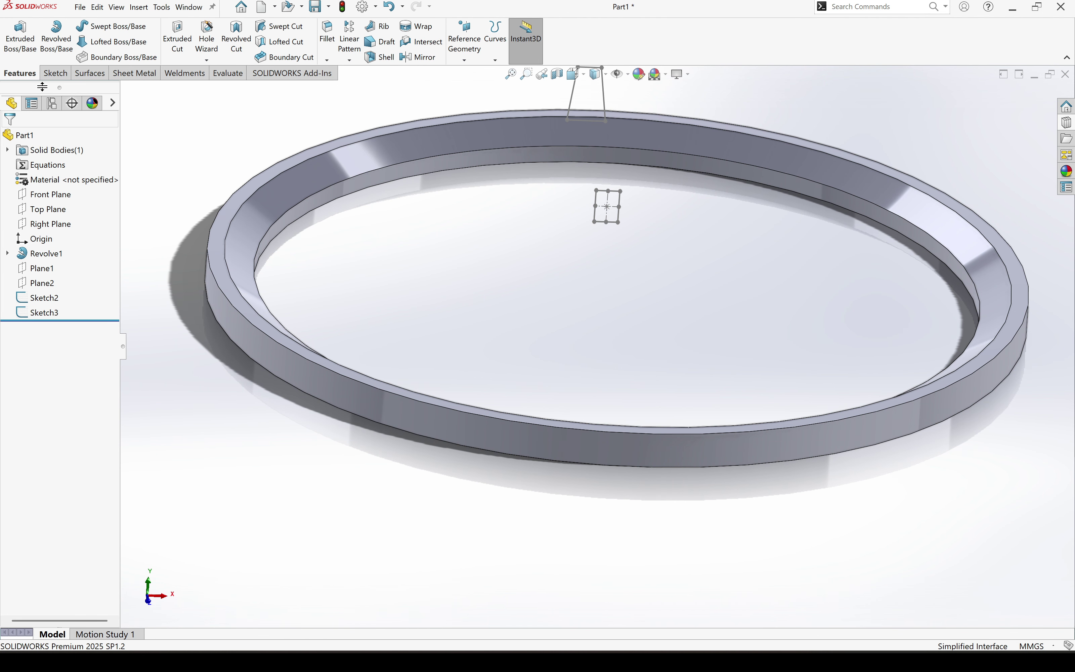
click(126, 42)
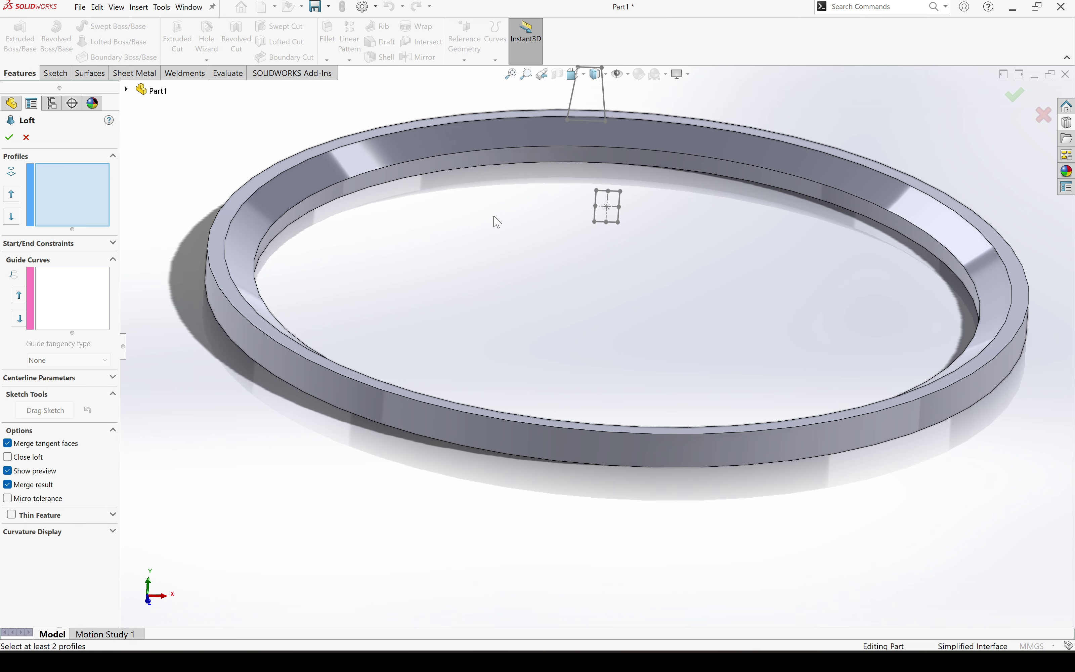
scroll(635, 186, up, 3)
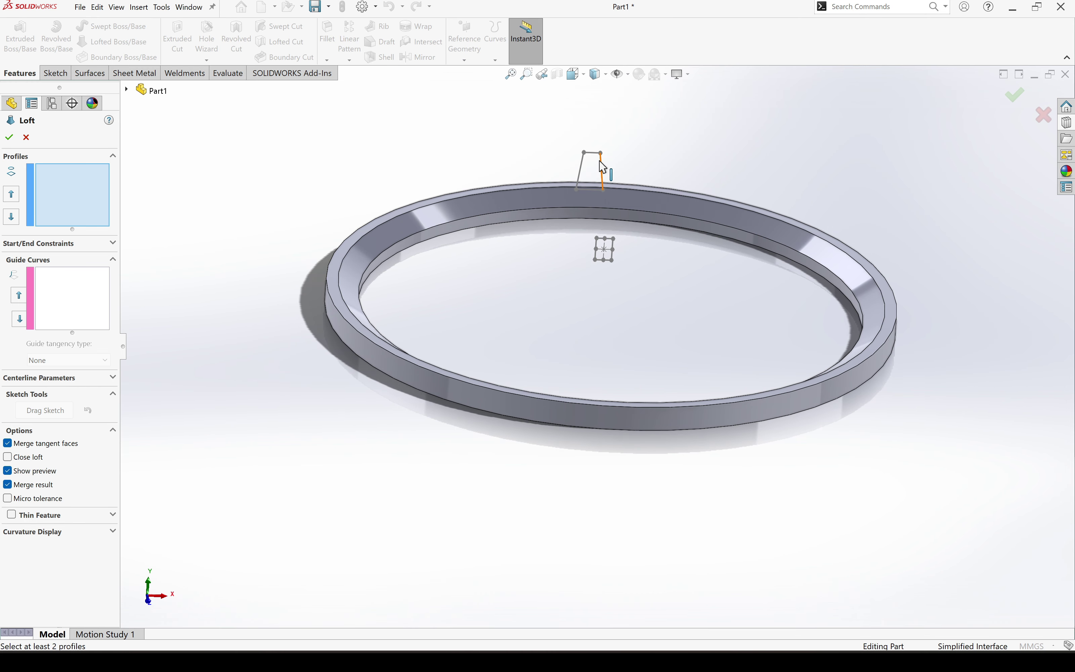
click(602, 167)
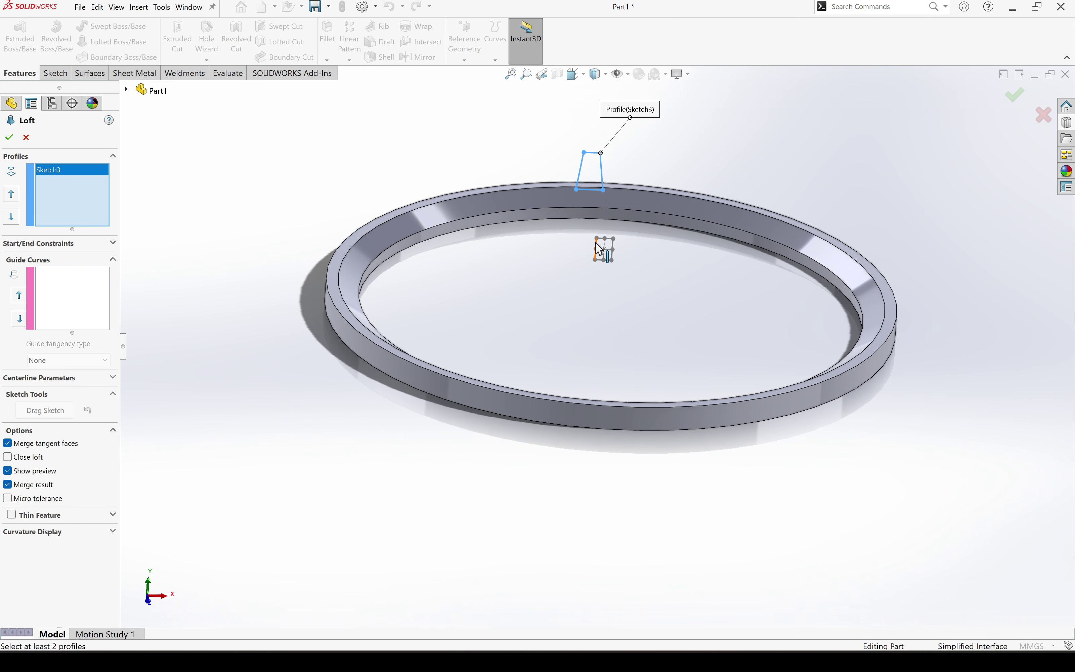
click(601, 255)
mouse_move(601, 255)
middle_down()
mouse_move(615, 259)
mouse_move(610, 245)
middle_up()
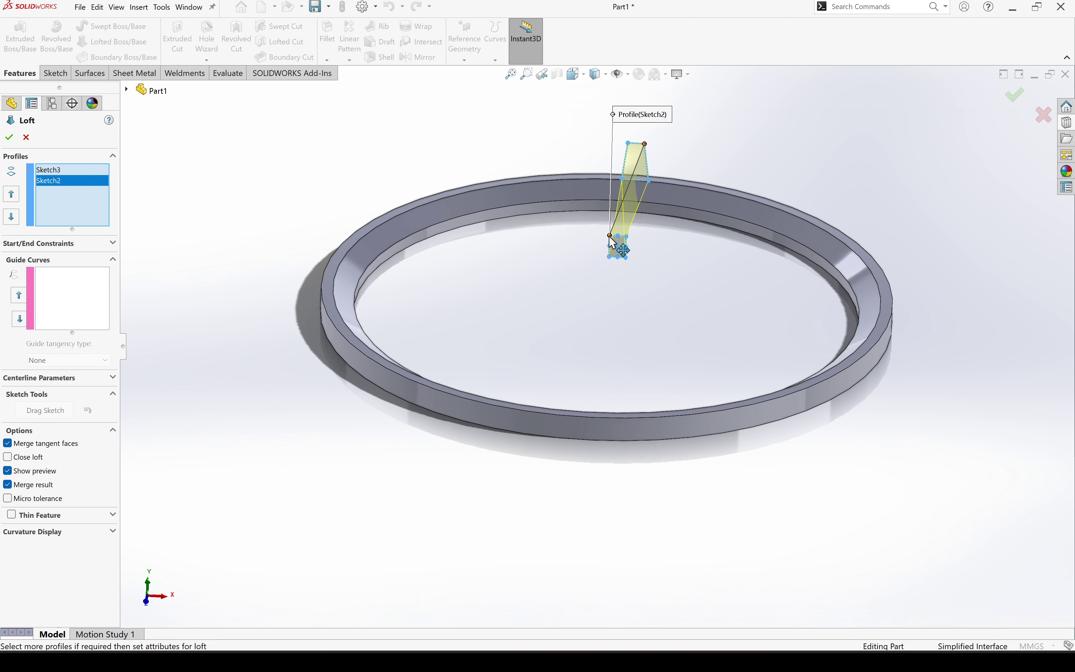
mouse_move(610, 236)
mouse_down()
mouse_move(620, 250)
mouse_move(627, 236)
mouse_up()
Turn off Merge result for the loft and complete it as a separate body.
middle_drag(644, 266, 638, 286)
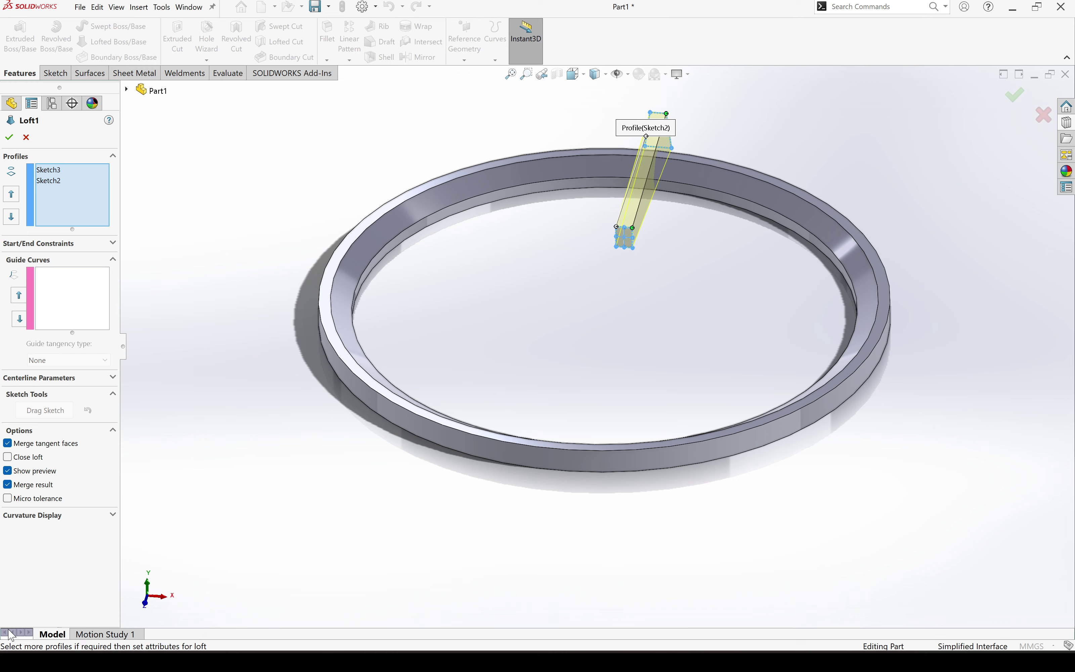
click(8, 485)
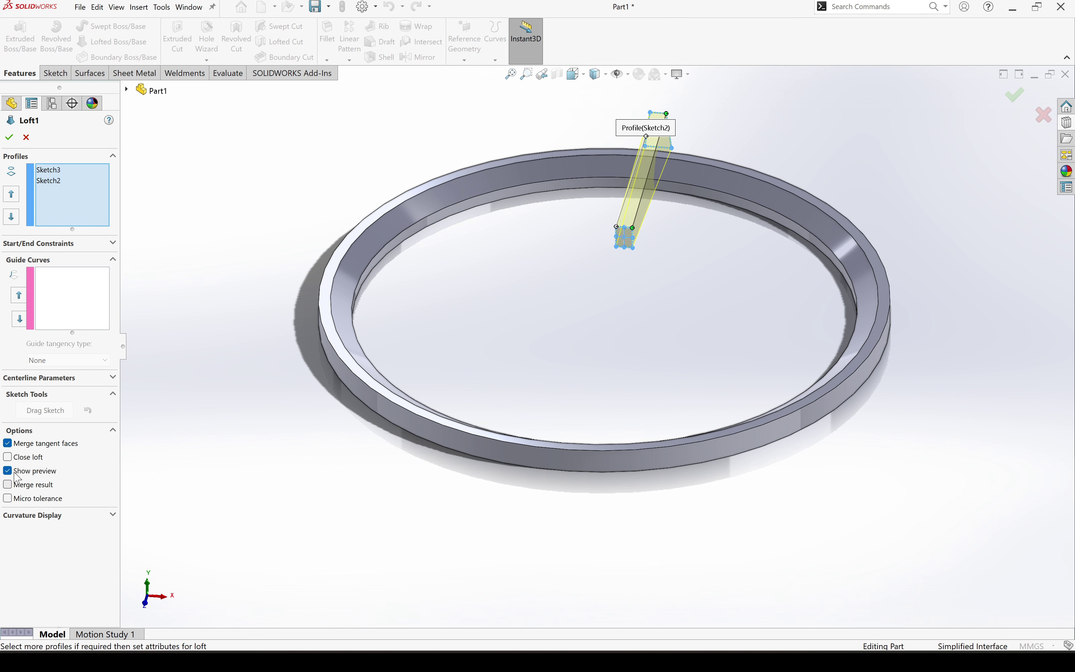
click(10, 138)
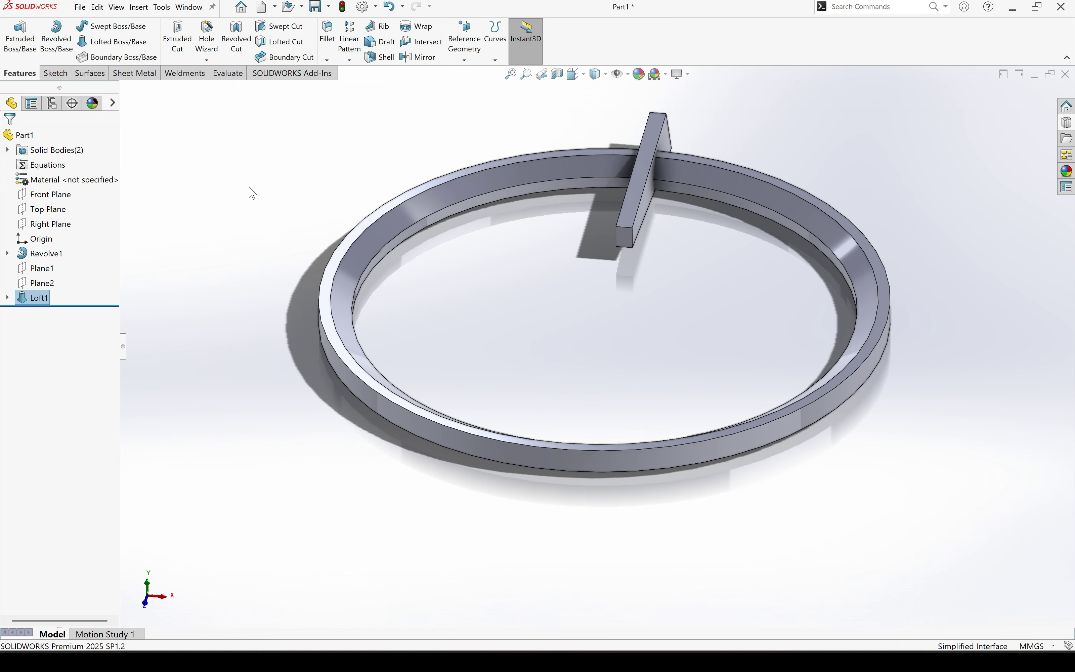
Show a section view of the model cut at the Right Plane.
middle_drag(252, 193, 228, 445)
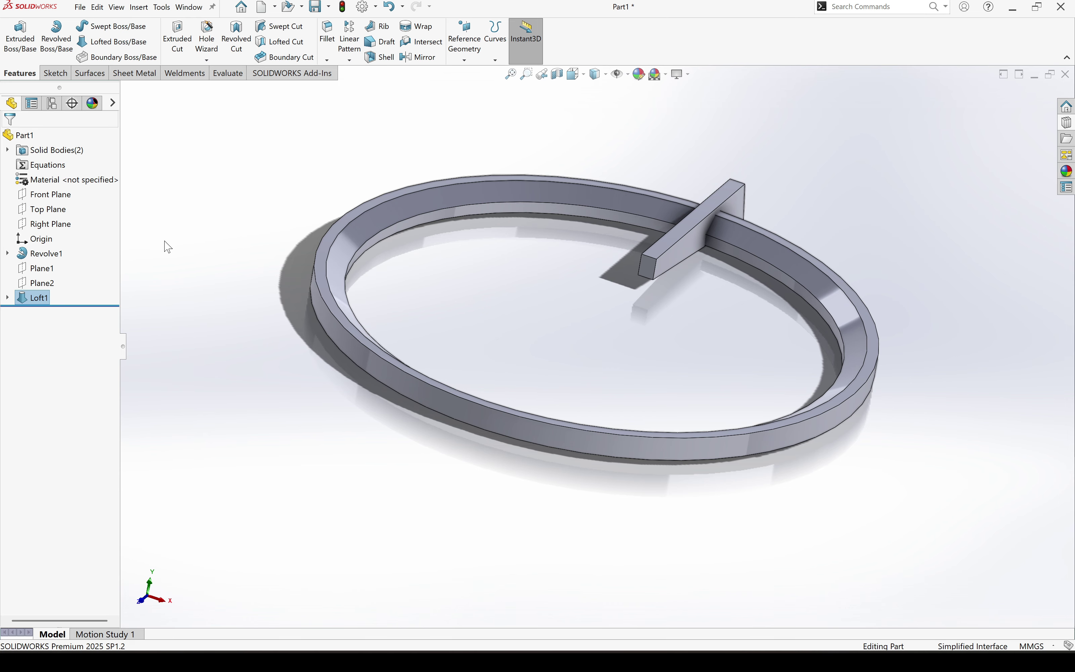
click(58, 227)
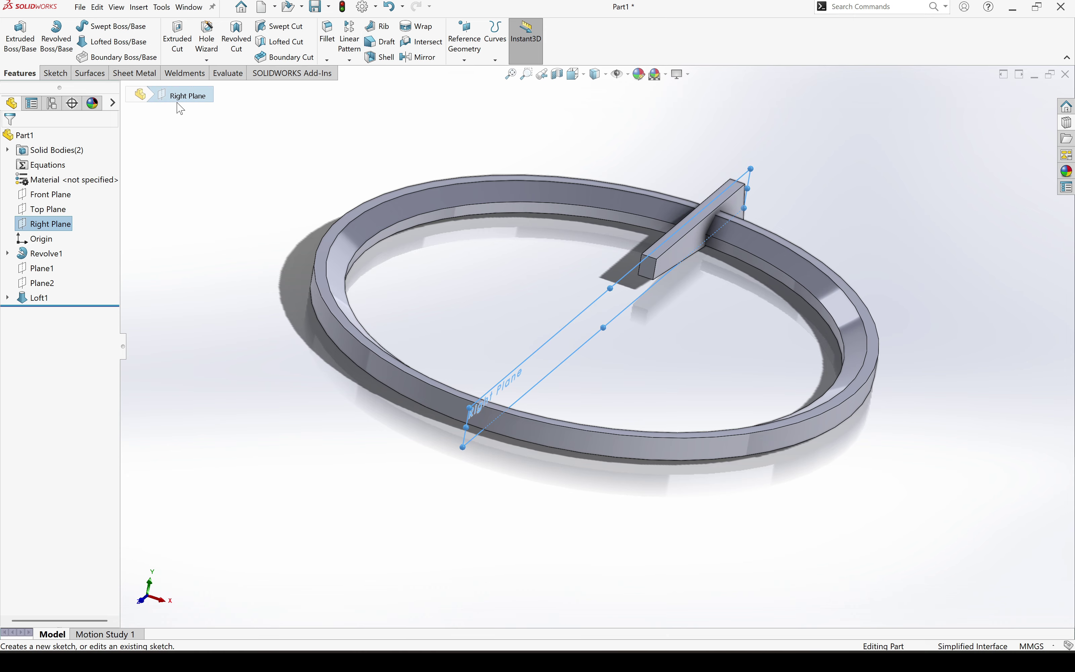
click(557, 75)
click(16, 165)
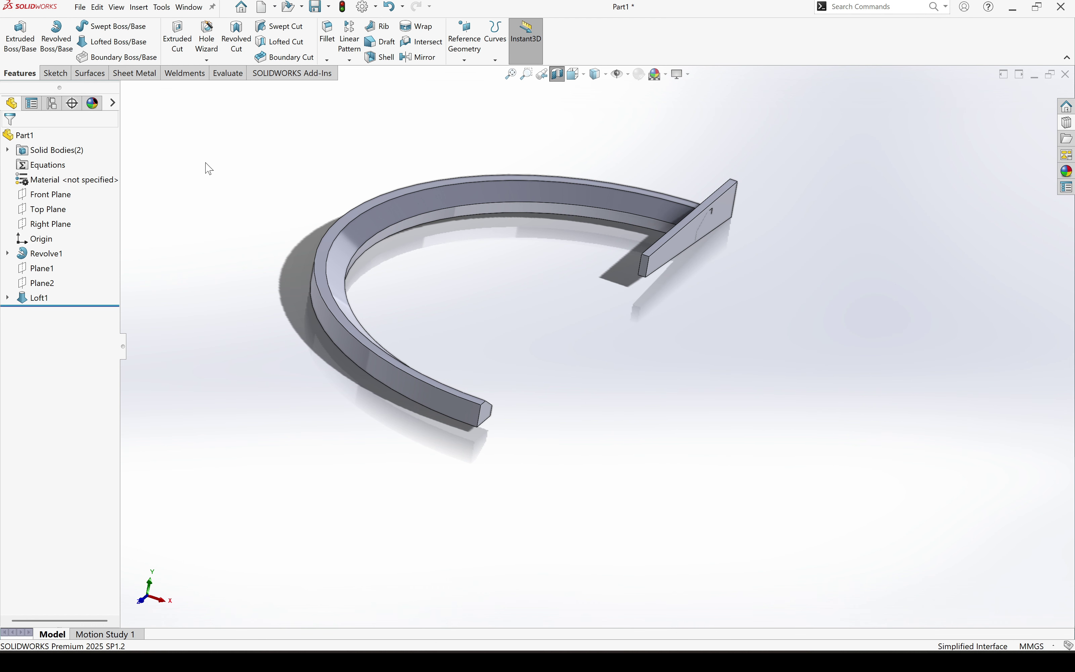
Start a new sketch on the Right Plane.
click(69, 224)
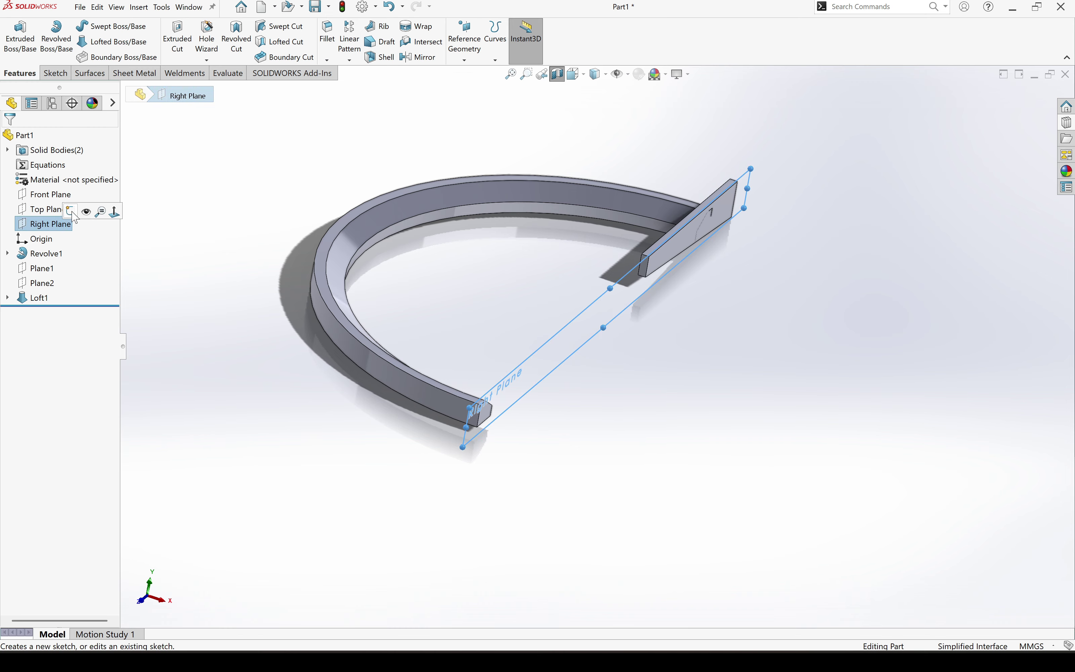
click(70, 212)
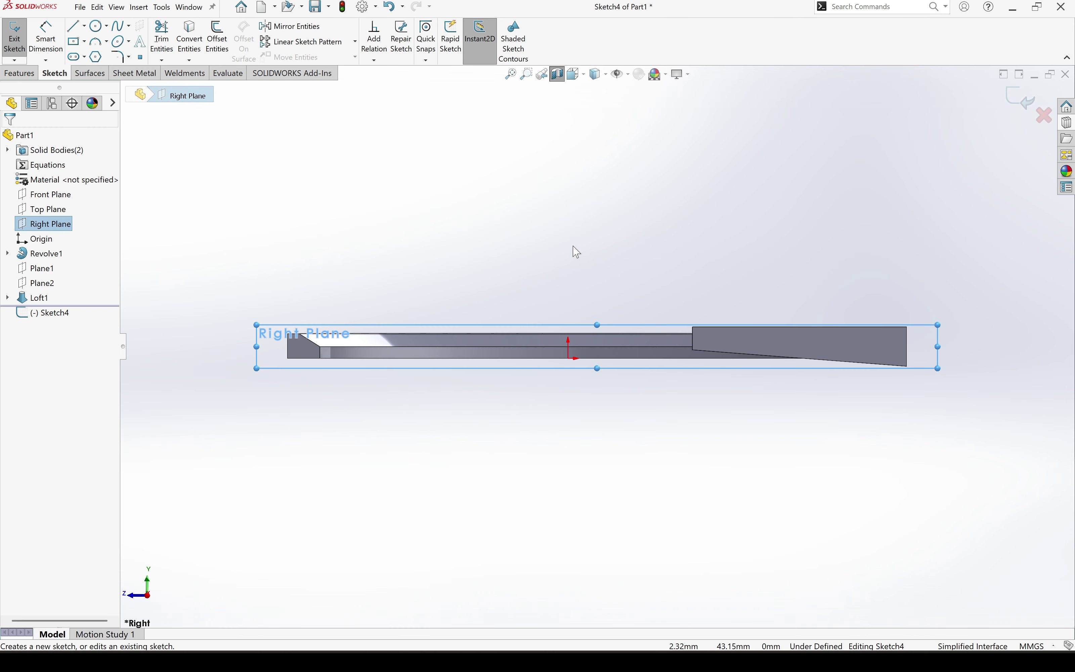
click(551, 238)
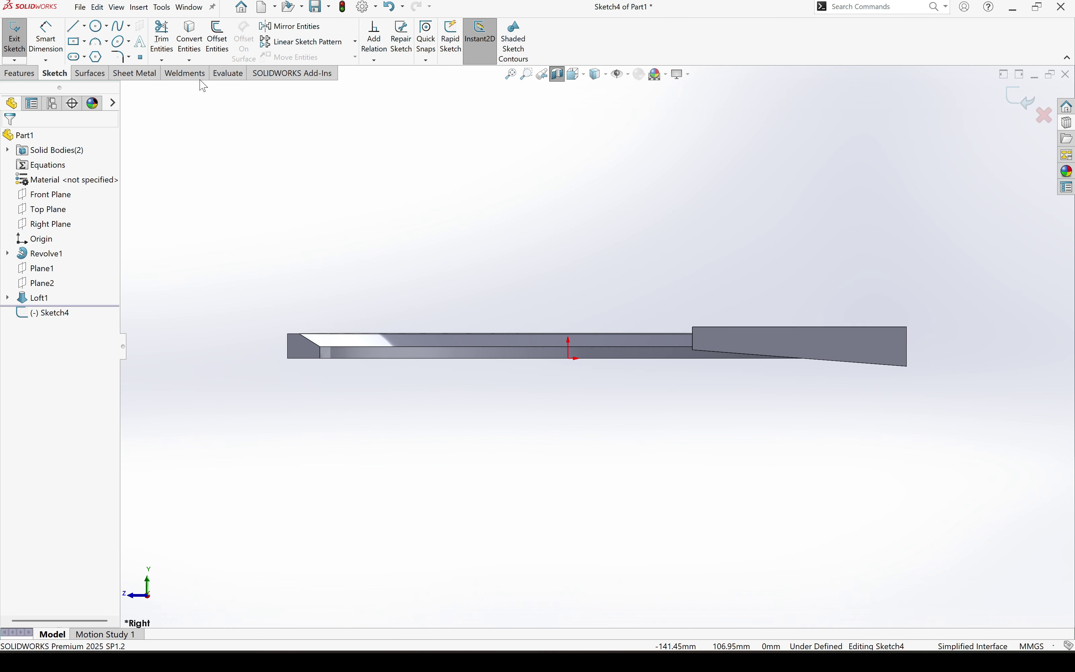
Create intersection curves in the sketch from the Revolve1 and Loft1 solid bodies.
click(194, 63)
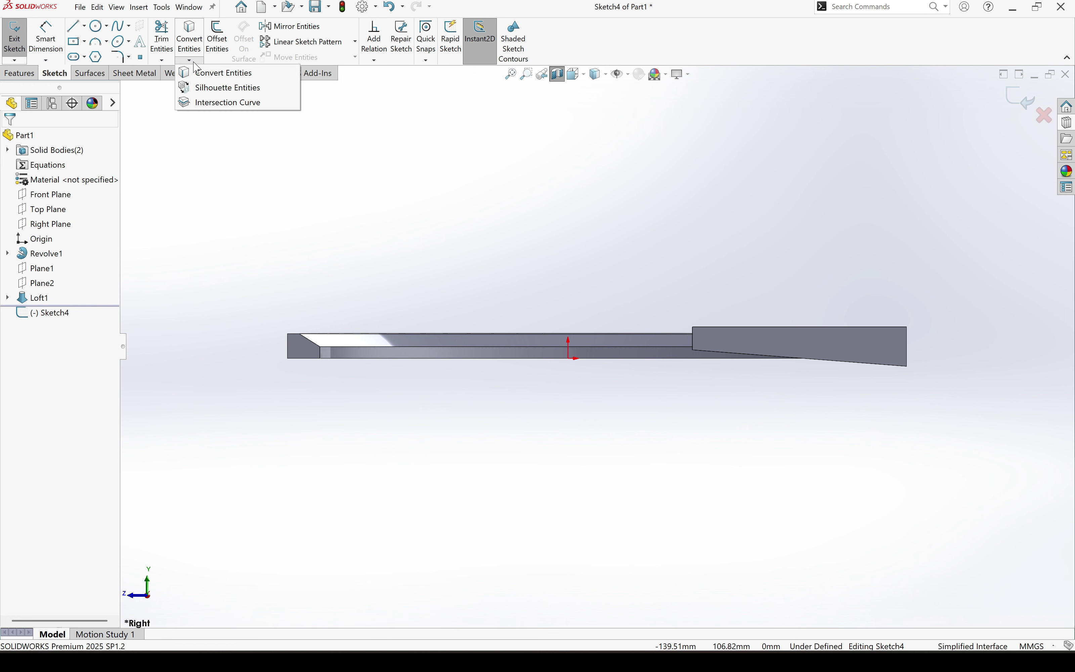
click(225, 103)
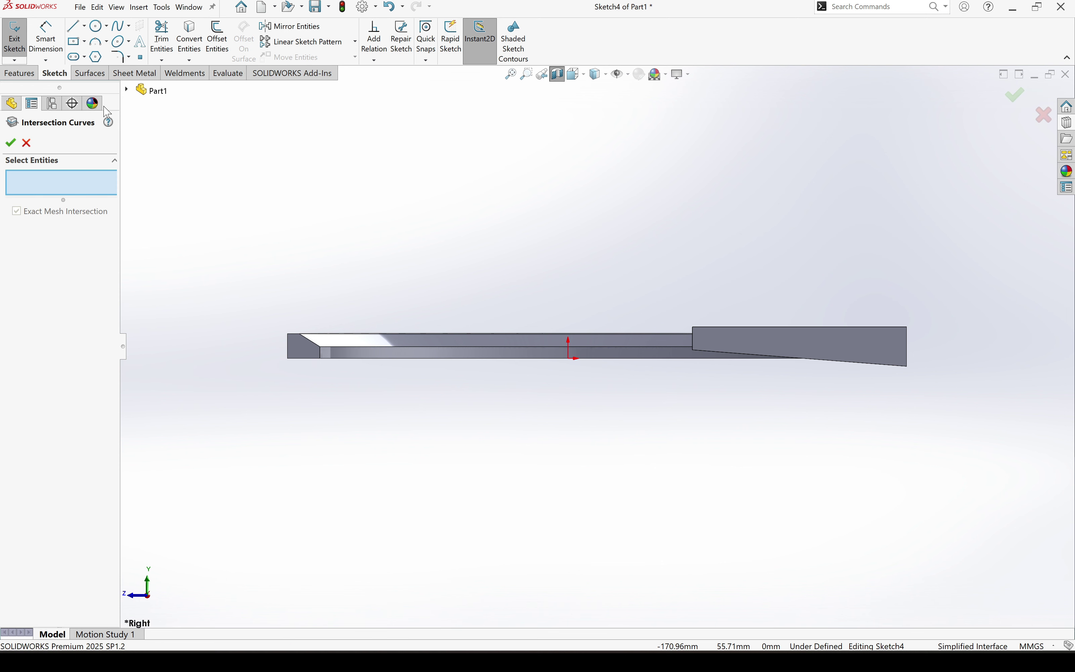
click(128, 91)
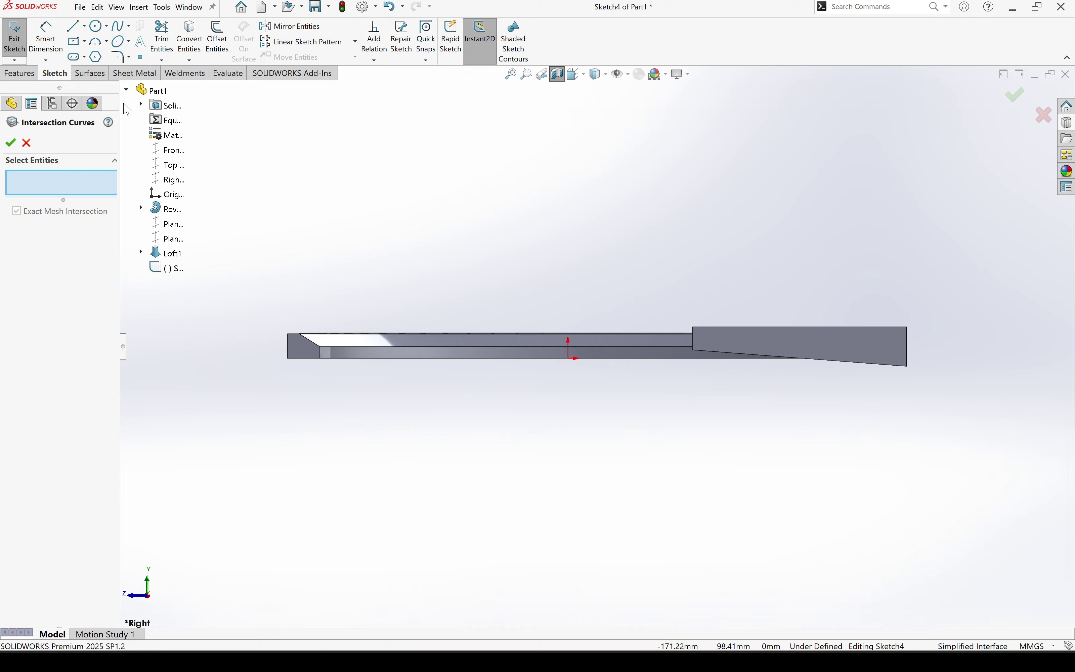
click(141, 104)
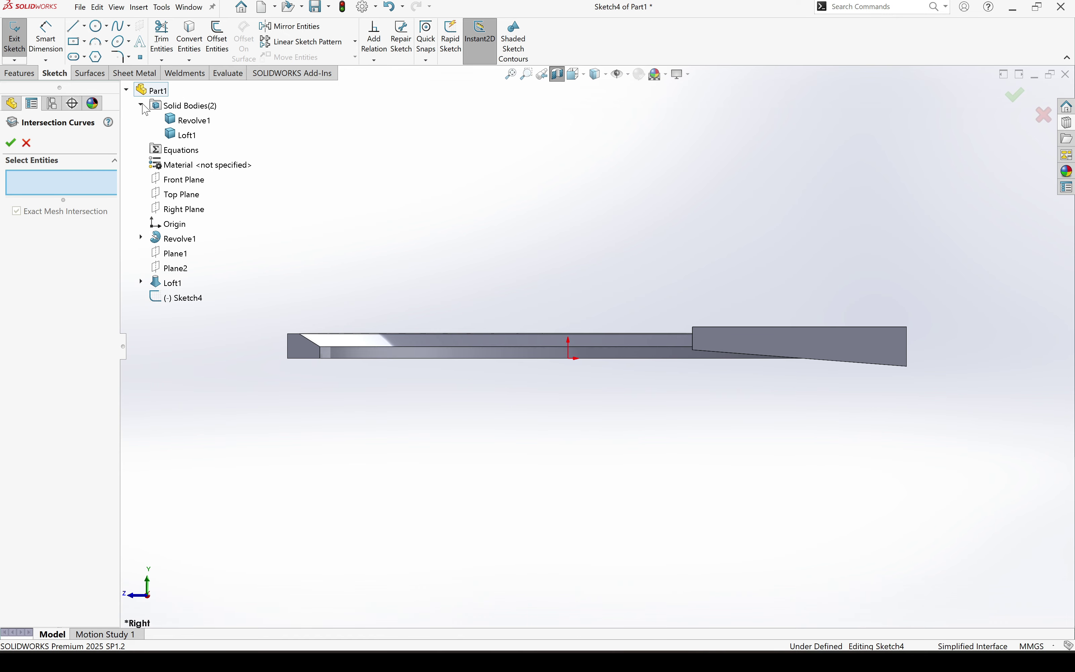
click(190, 126)
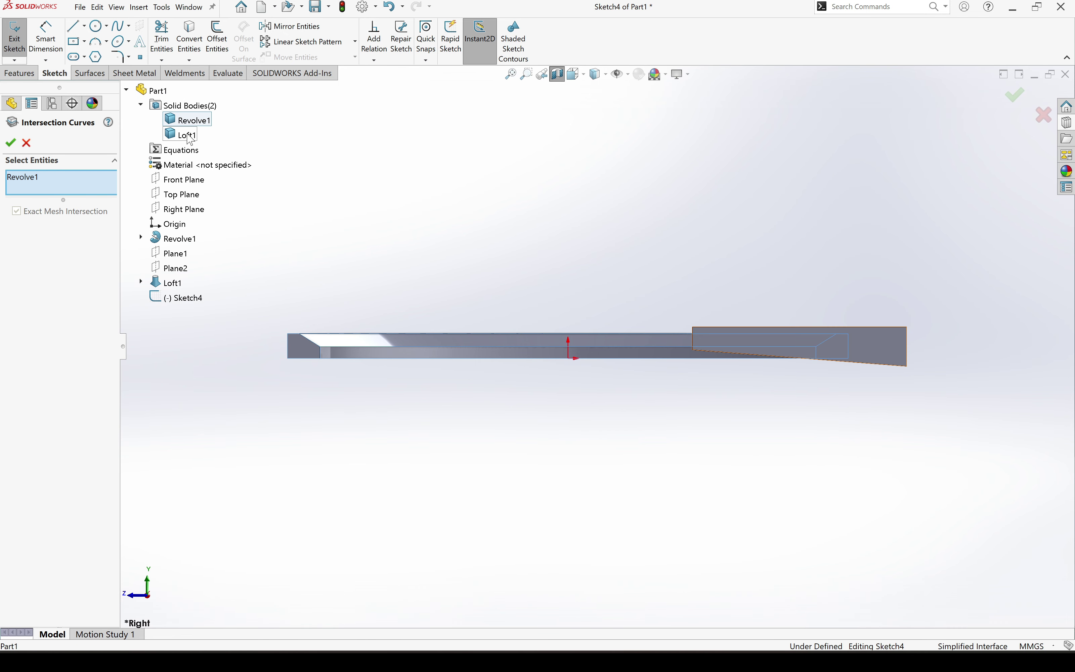
click(189, 136)
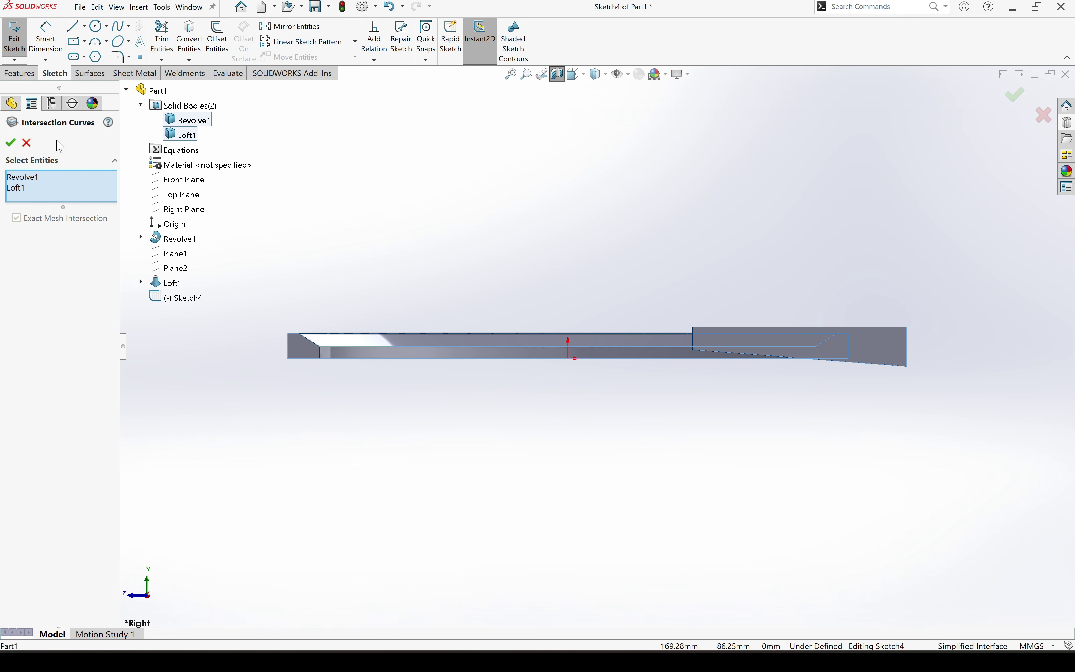
click(11, 147)
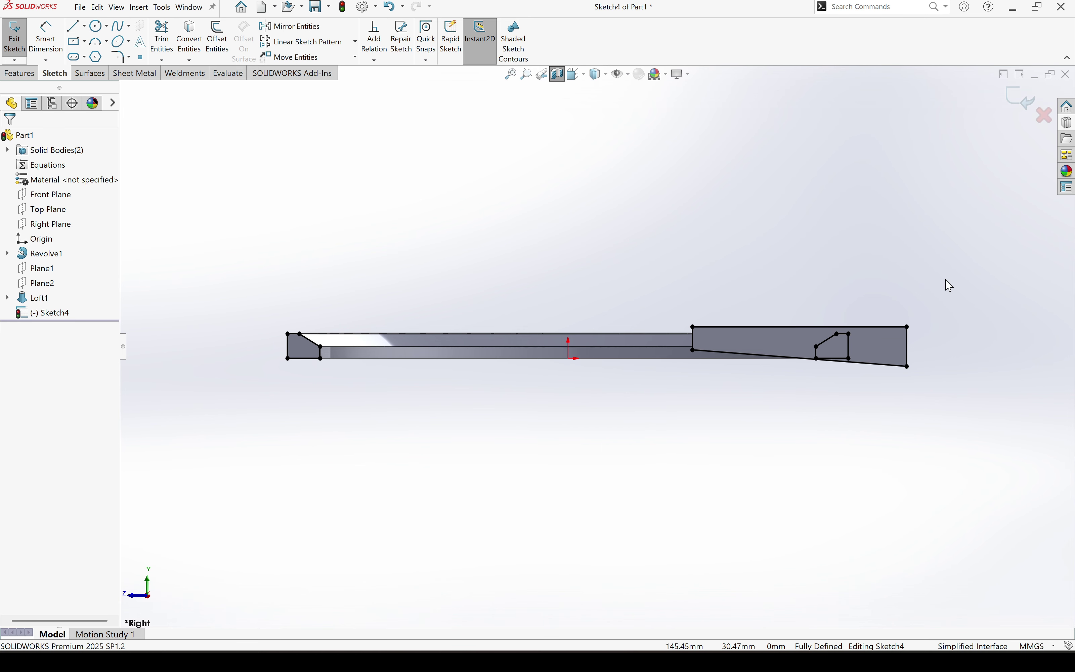
Convert all the intersection curve lines to construction geometry.
drag(947, 280, 201, 442)
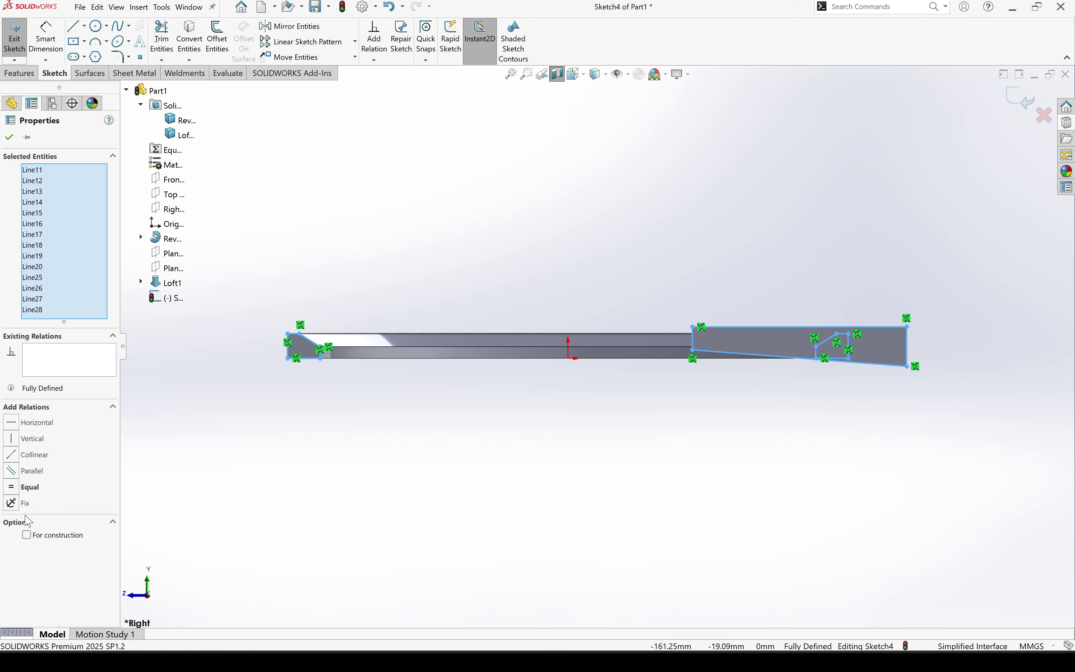
click(26, 536)
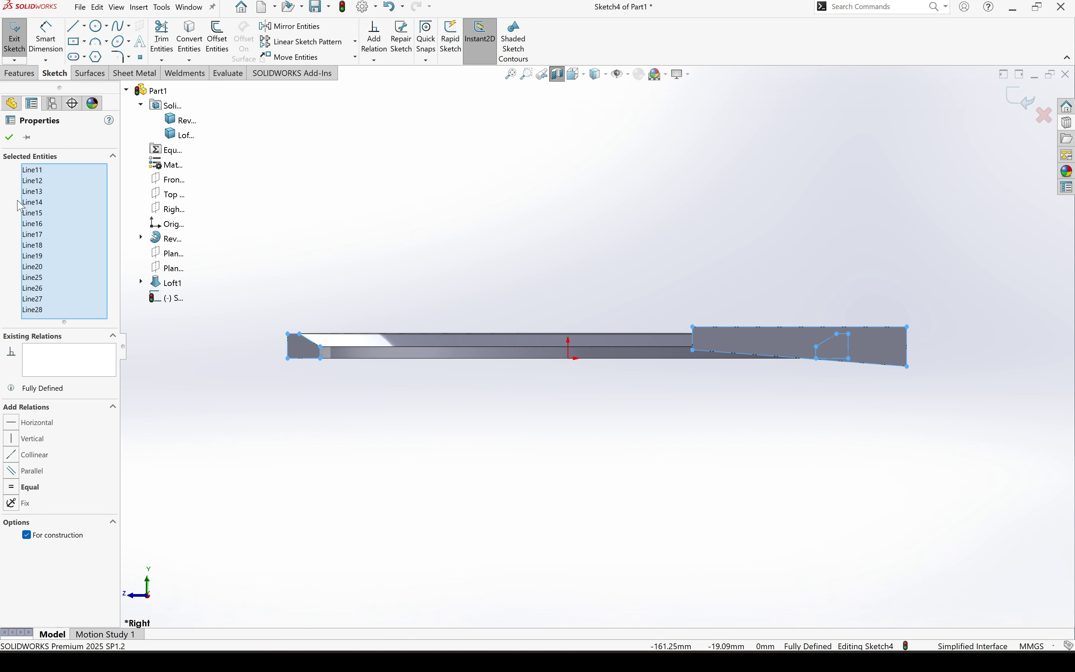
click(9, 138)
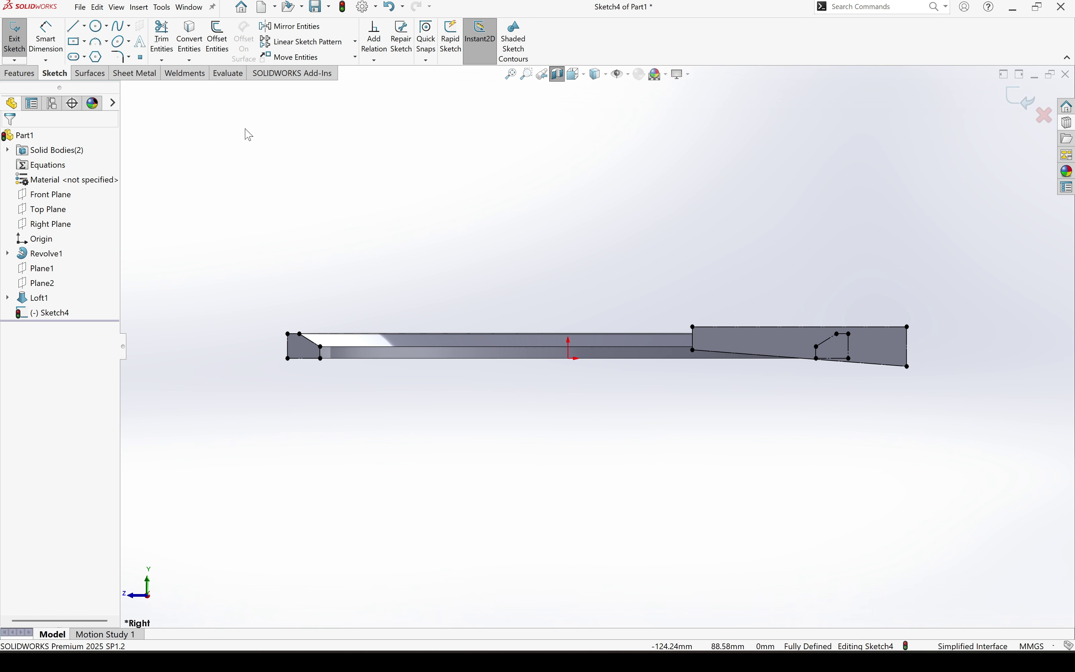
Draw a line about 47.5 mm long from the bar's lower inner corner to the midpoint of the overlapping ring section's inner vertical edge.
click(74, 26)
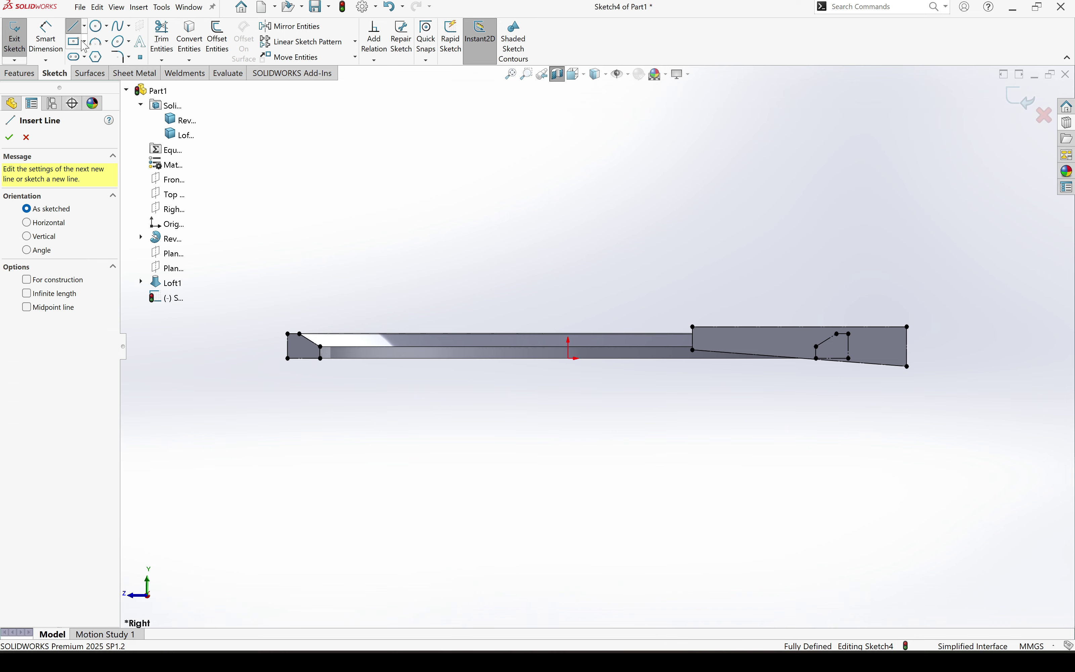
scroll(722, 316, down, 2)
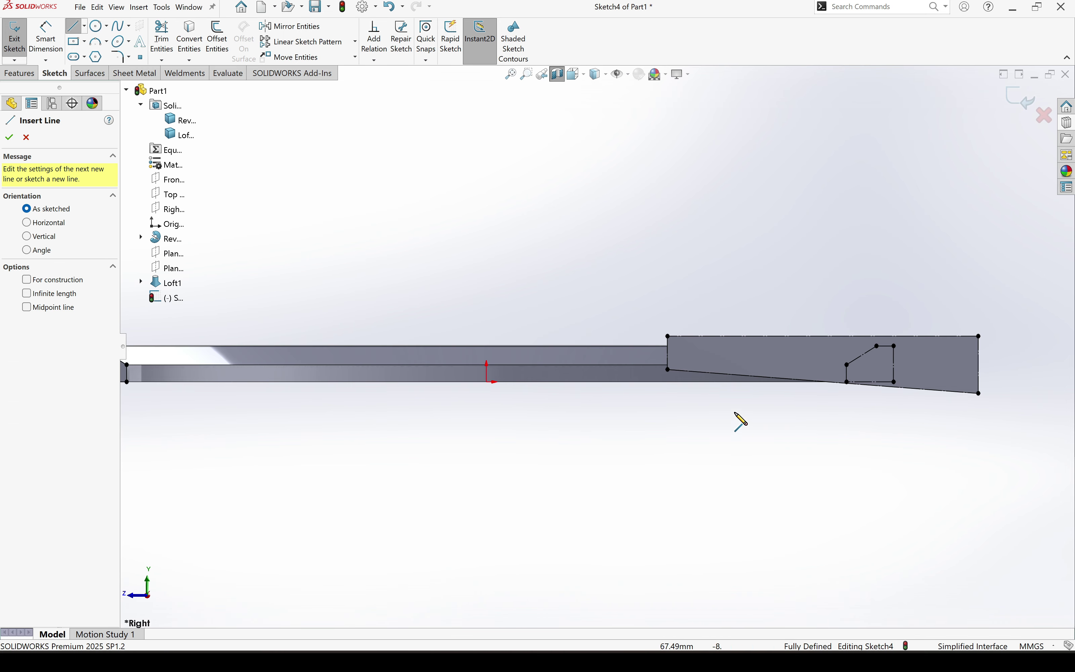
click(668, 369)
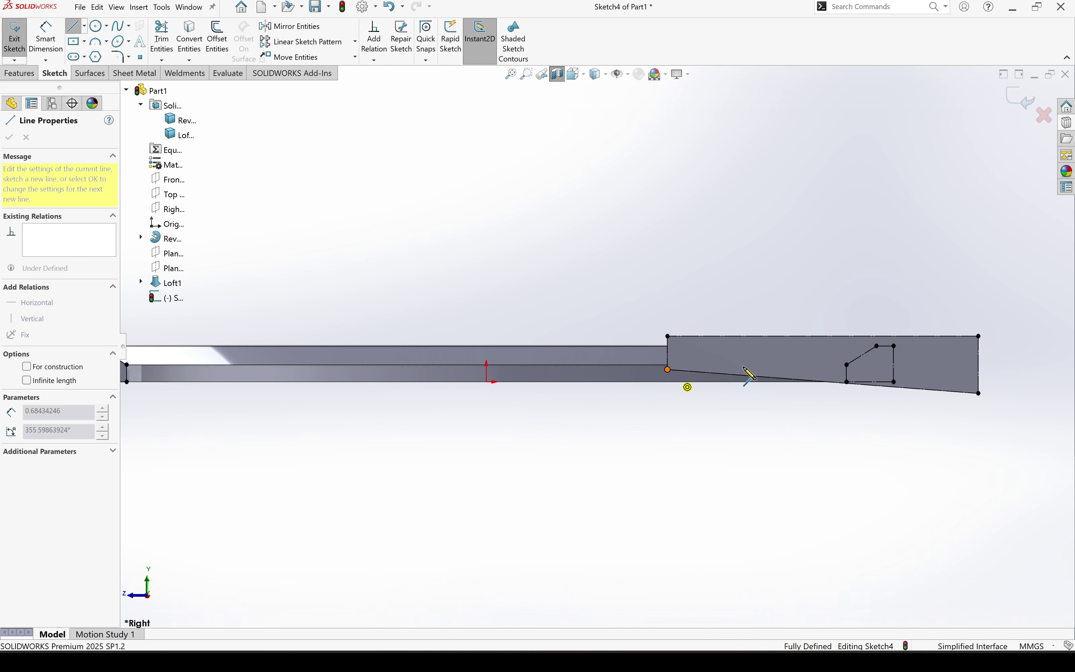
scroll(833, 374, down, 2)
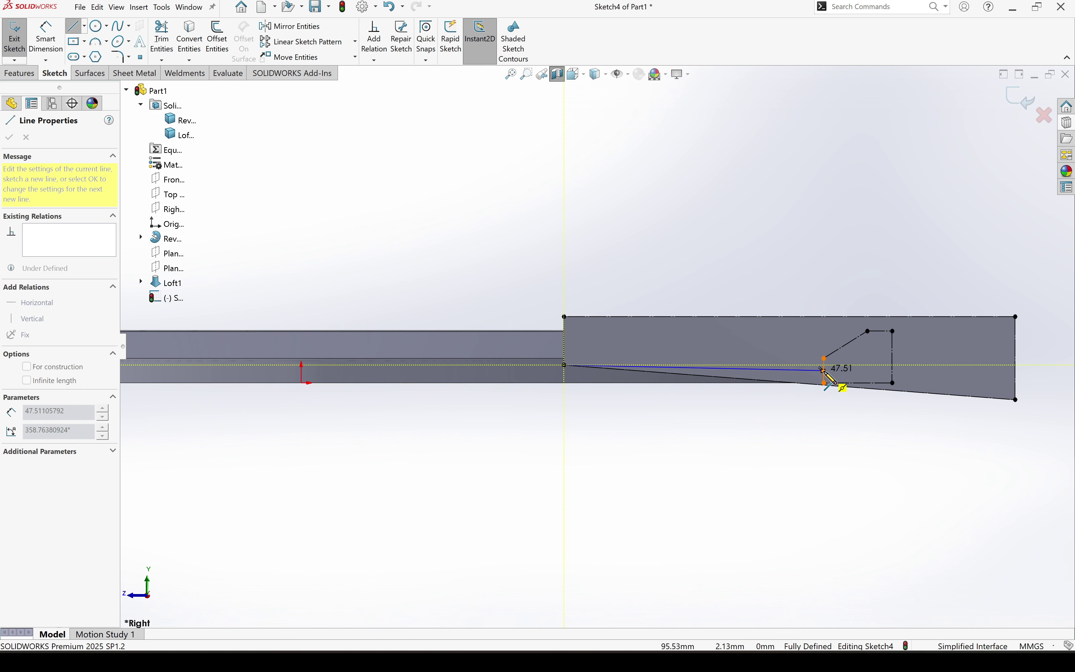
scroll(823, 371, down, 3)
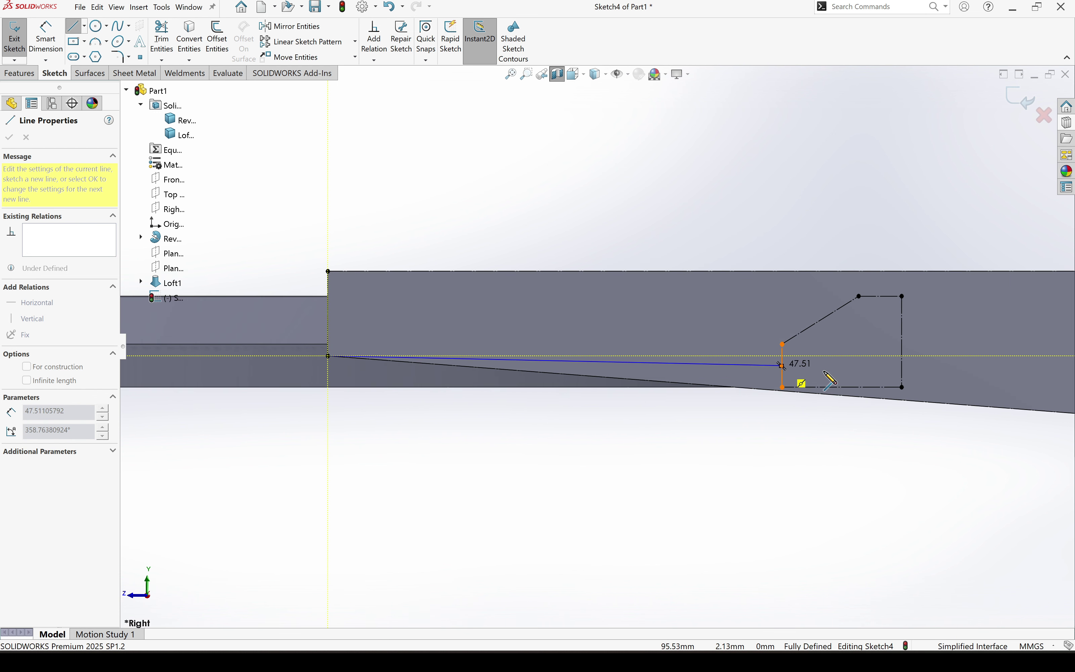
click(782, 366)
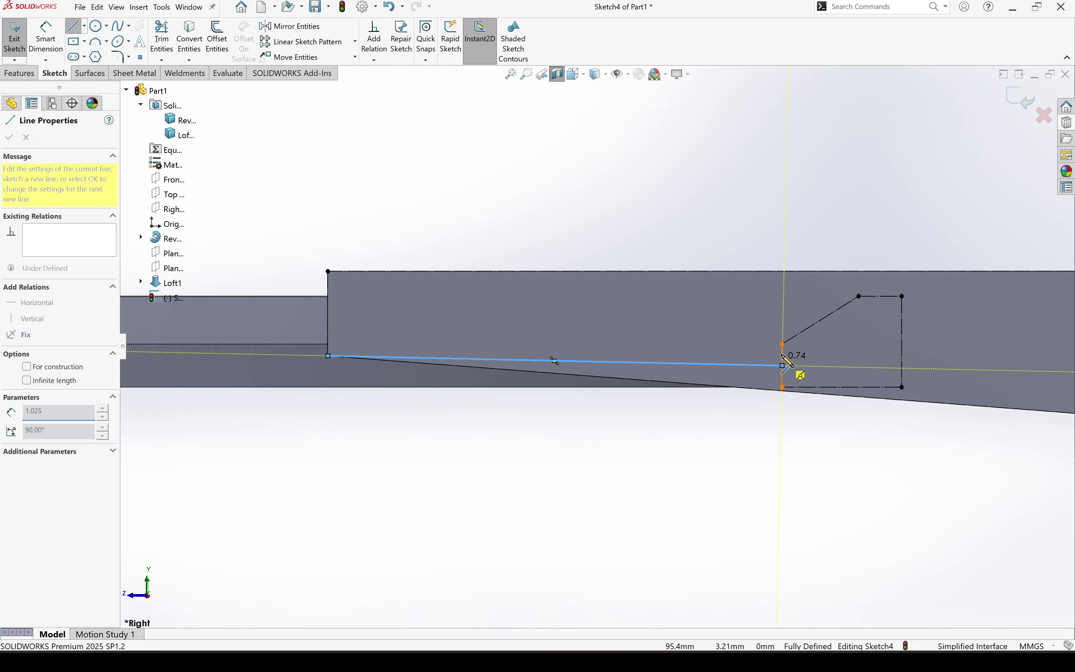
Continue the lines along the ring section's inner, sloped, top and outer edges to the bar's underside, closing the profile at the bar's lower inner corner.
click(782, 345)
key(ctrl+z)
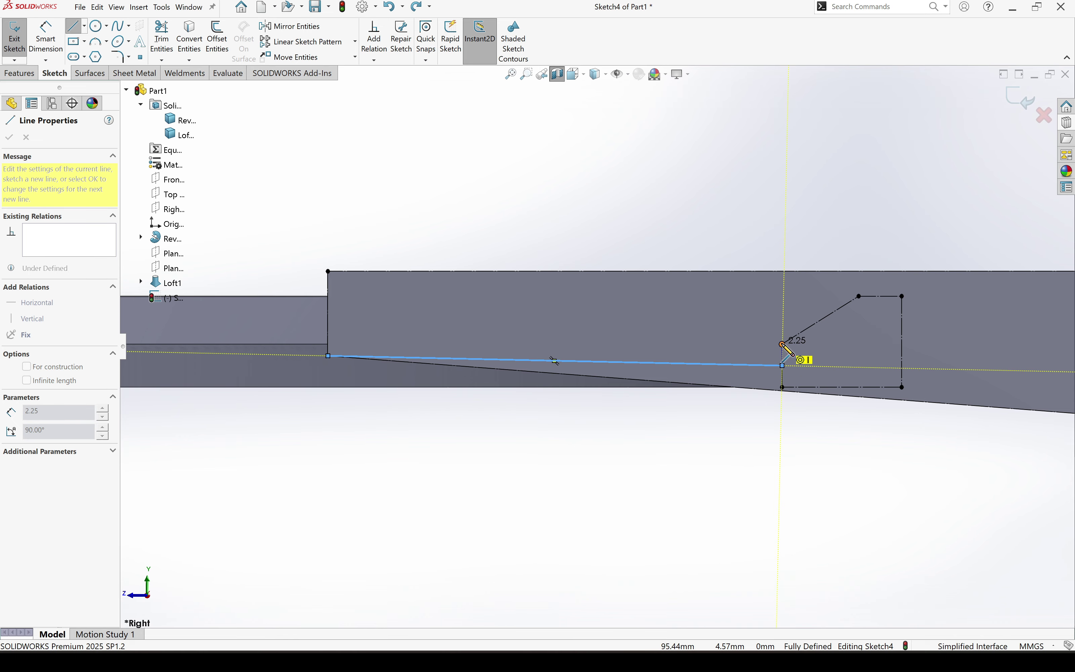
click(782, 344)
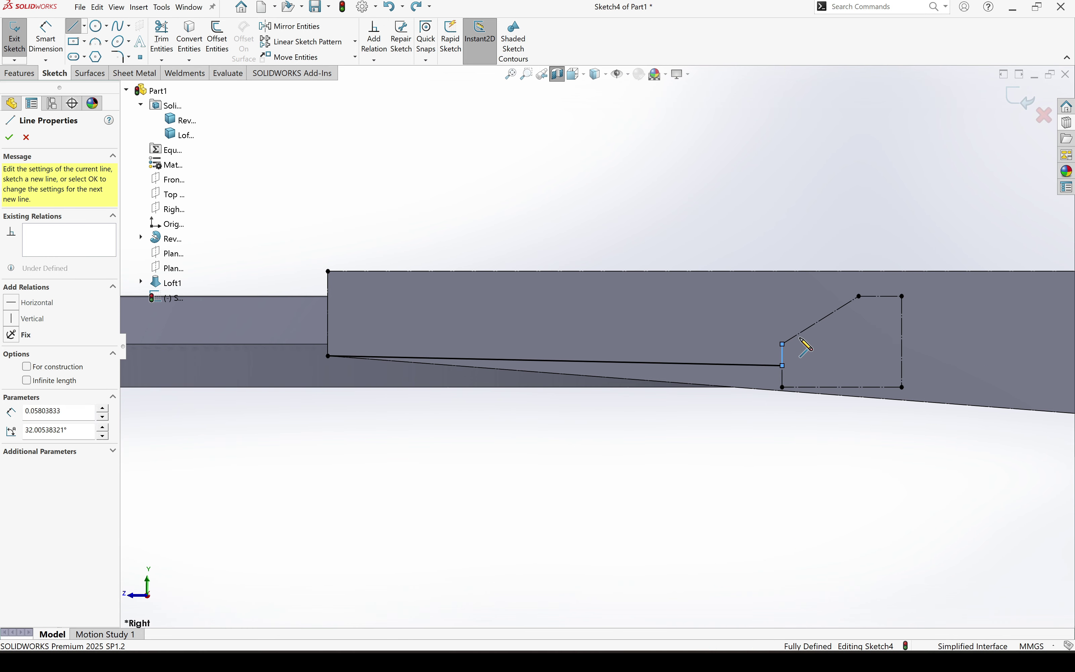
click(859, 296)
click(902, 296)
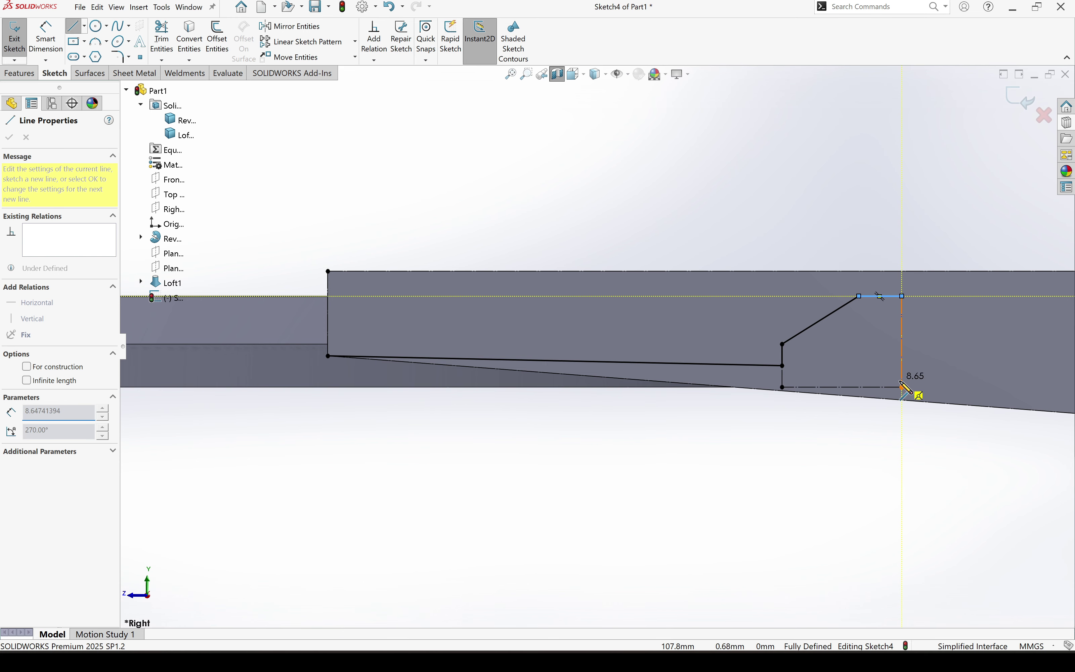
click(903, 400)
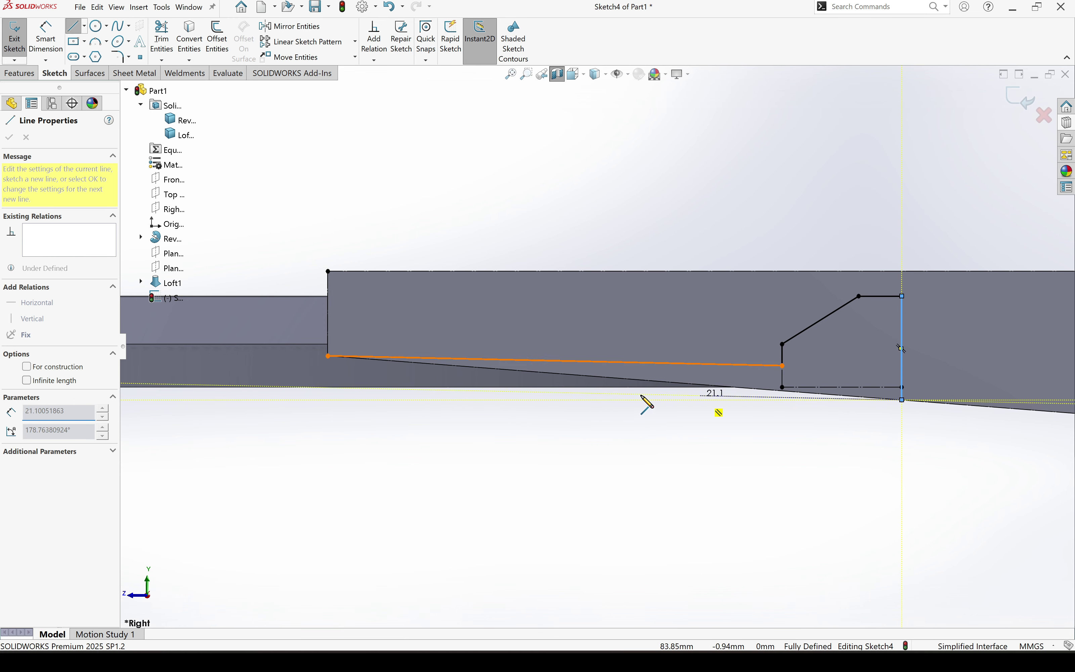
click(329, 356)
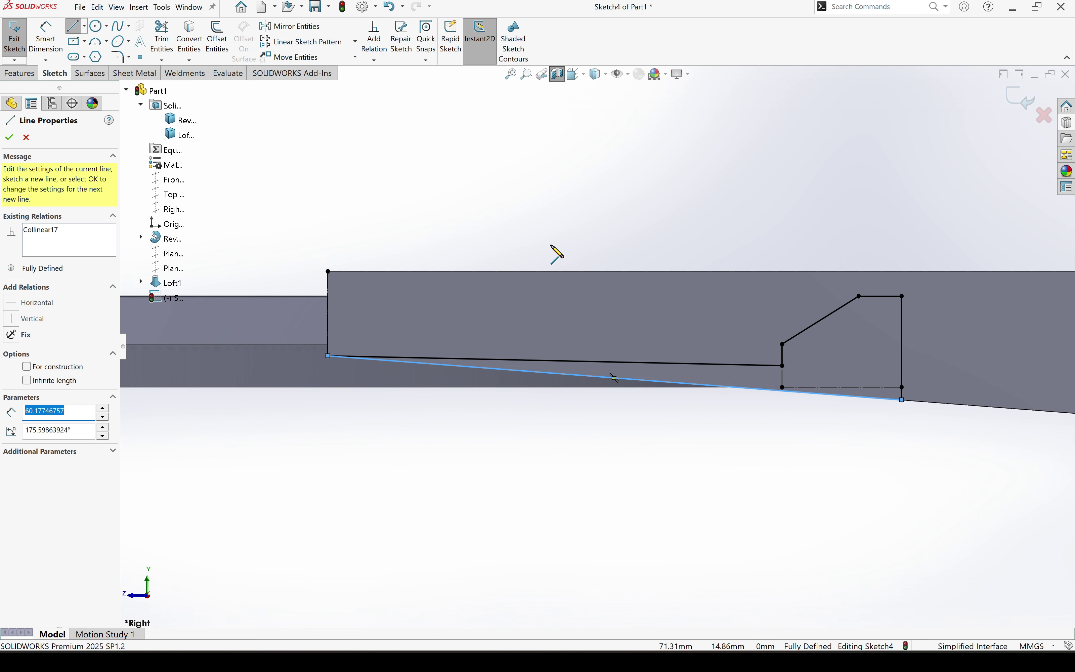
key(Escape)
Add a vertical construction centerline of infinite length through the origin.
scroll(869, 242, down, 5)
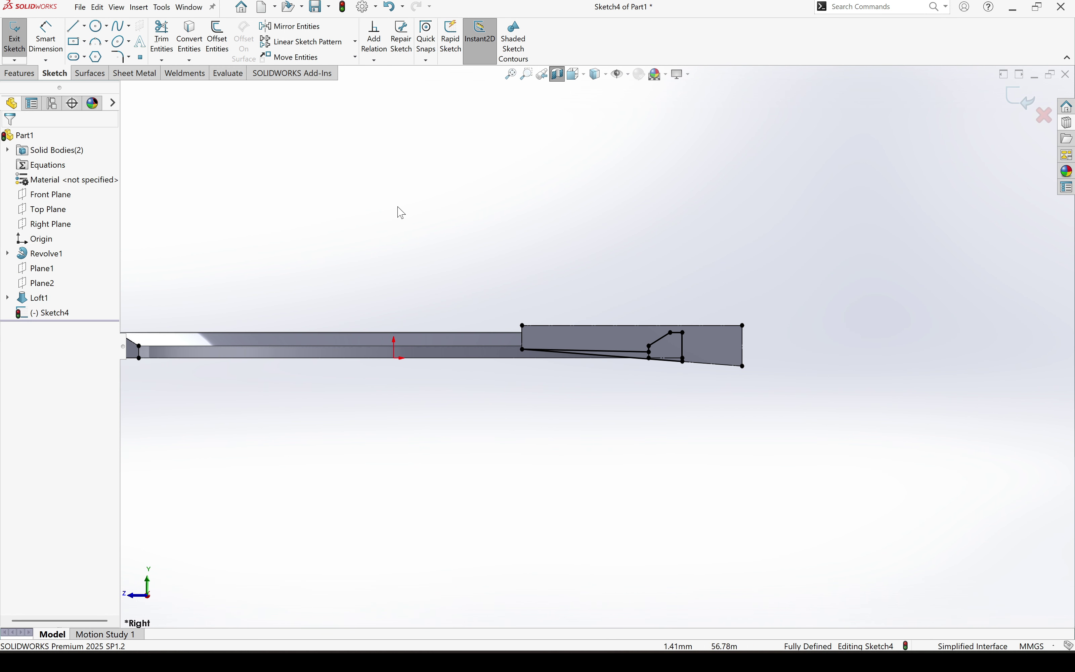
click(86, 29)
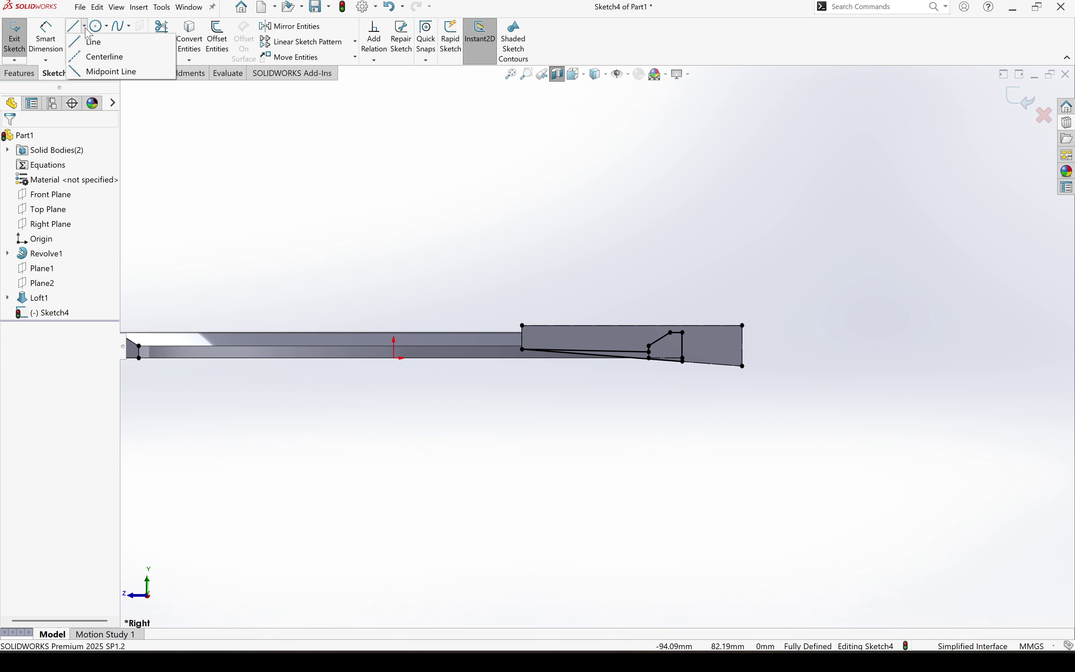
click(98, 56)
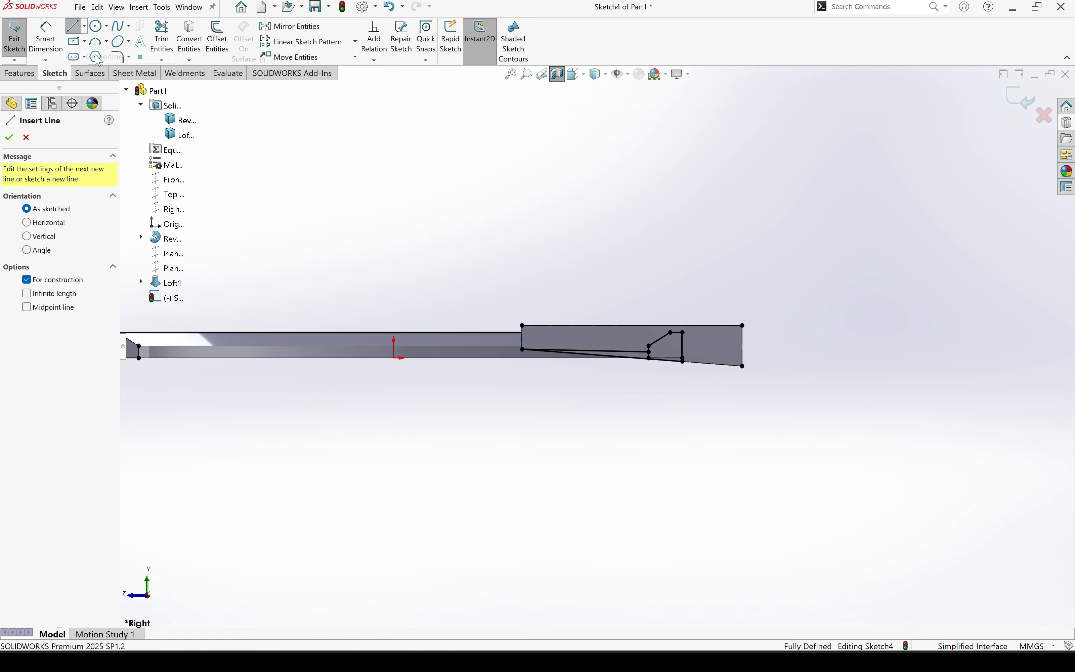
click(27, 237)
click(27, 303)
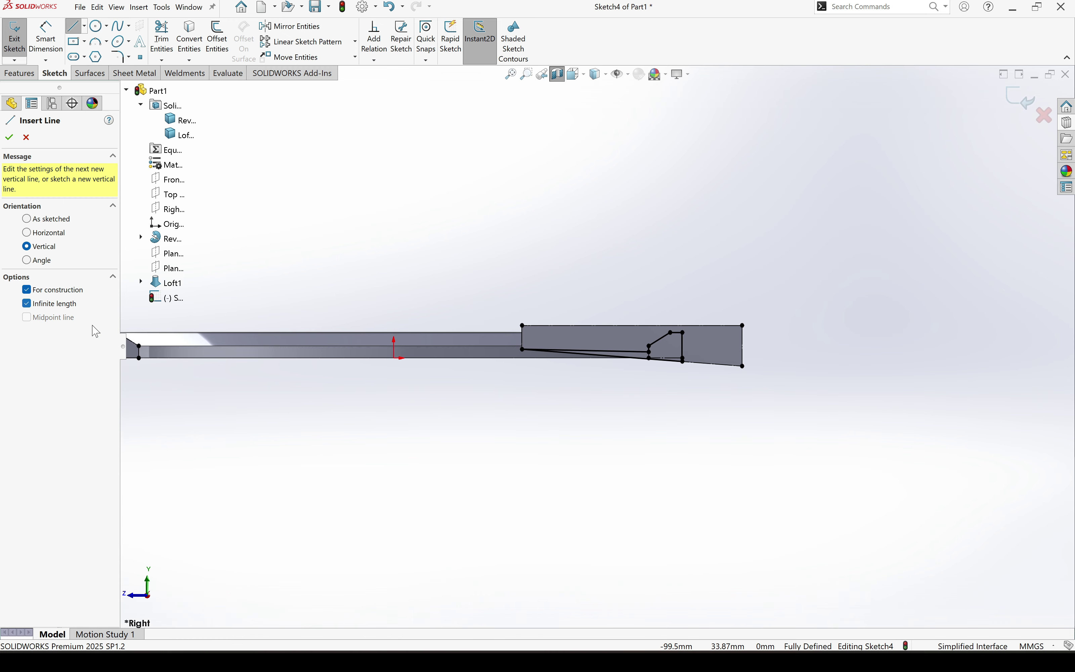
click(394, 358)
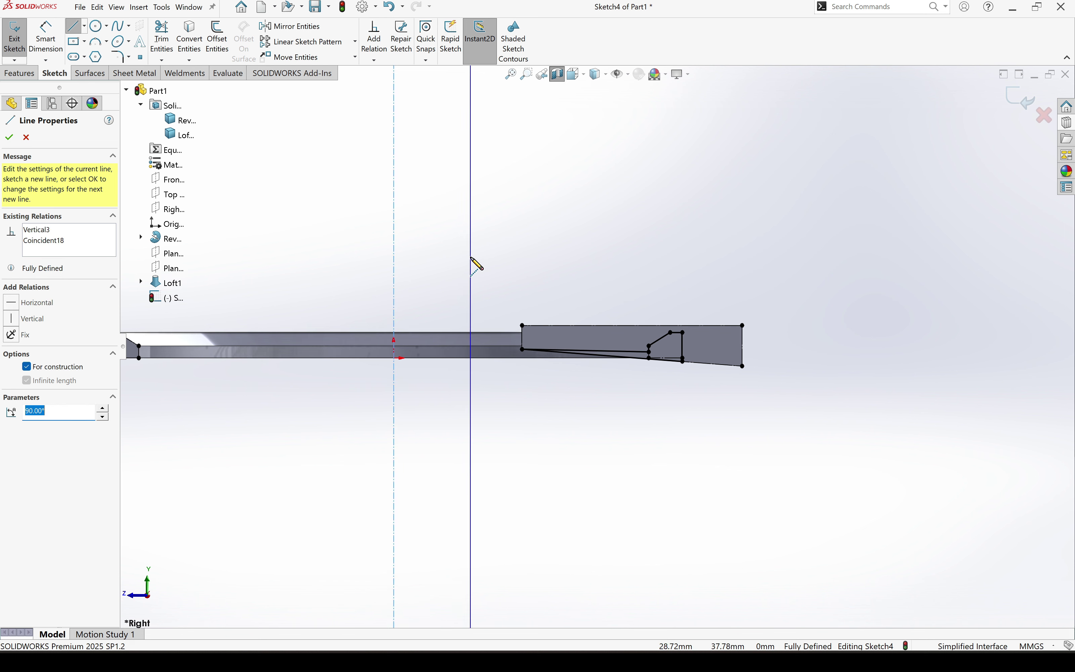
key(Escape)
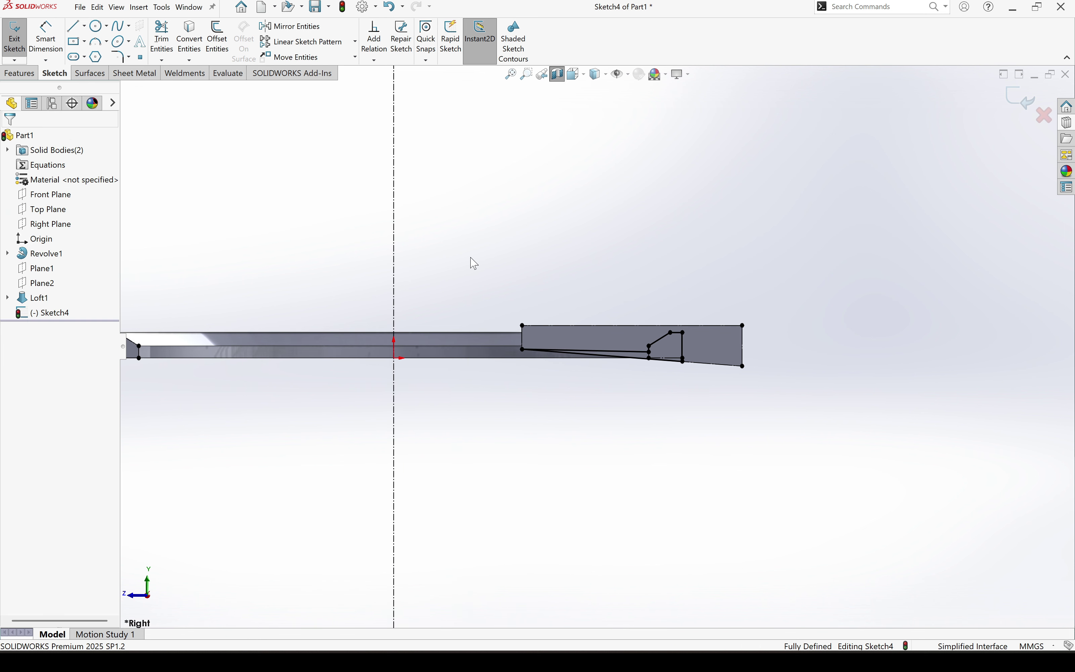
Set up a 360° revolved cut of the closed profile about the vertical centerline.
click(18, 77)
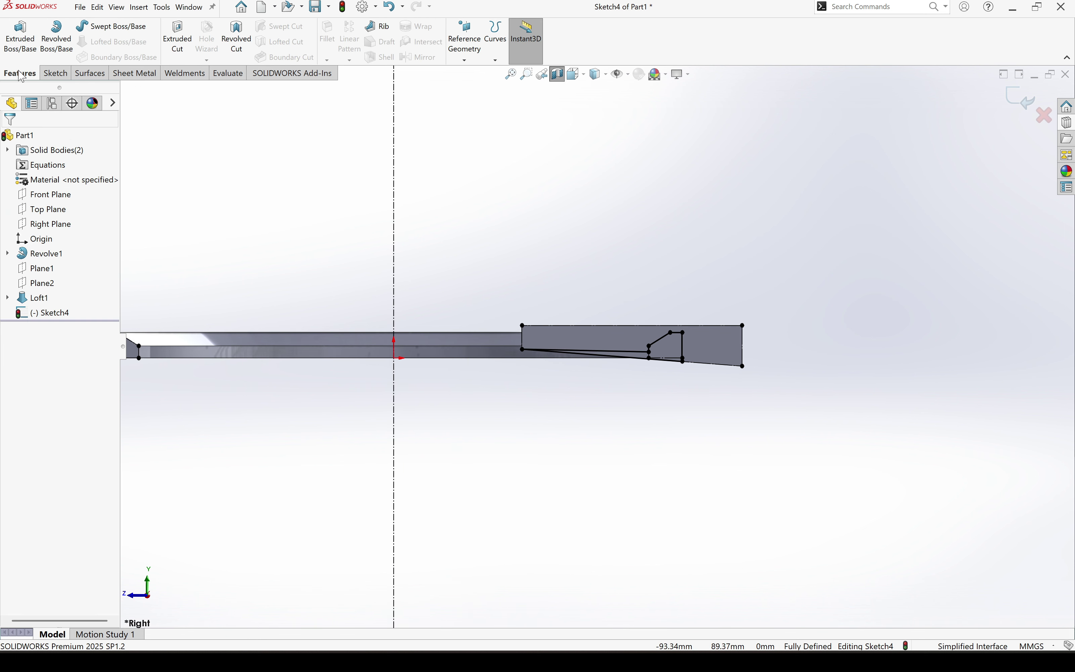
click(237, 50)
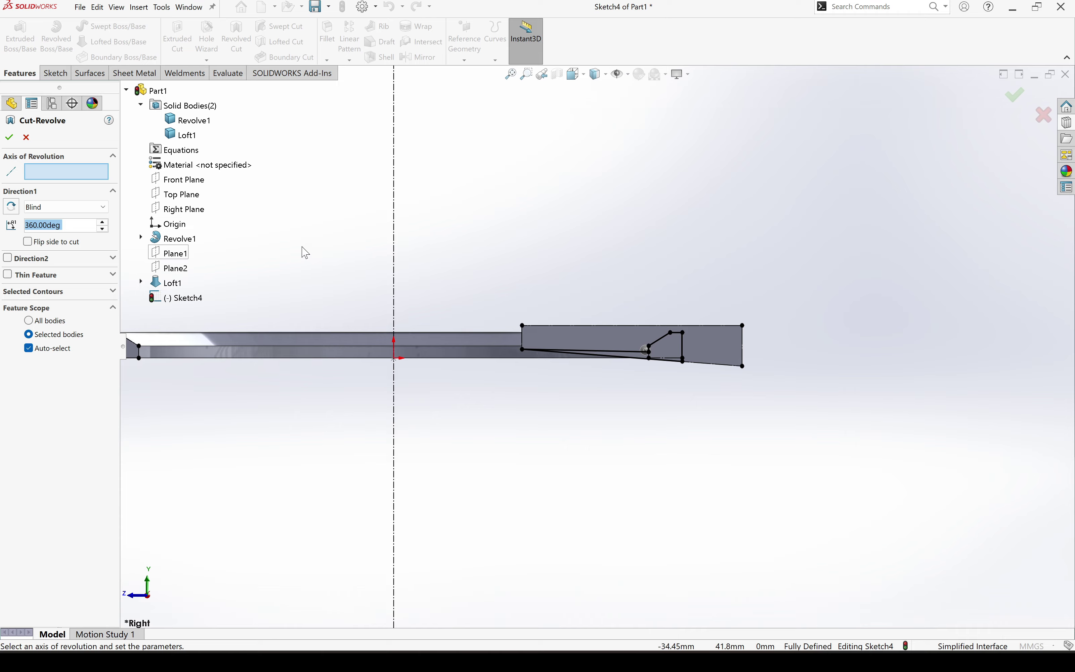
click(394, 220)
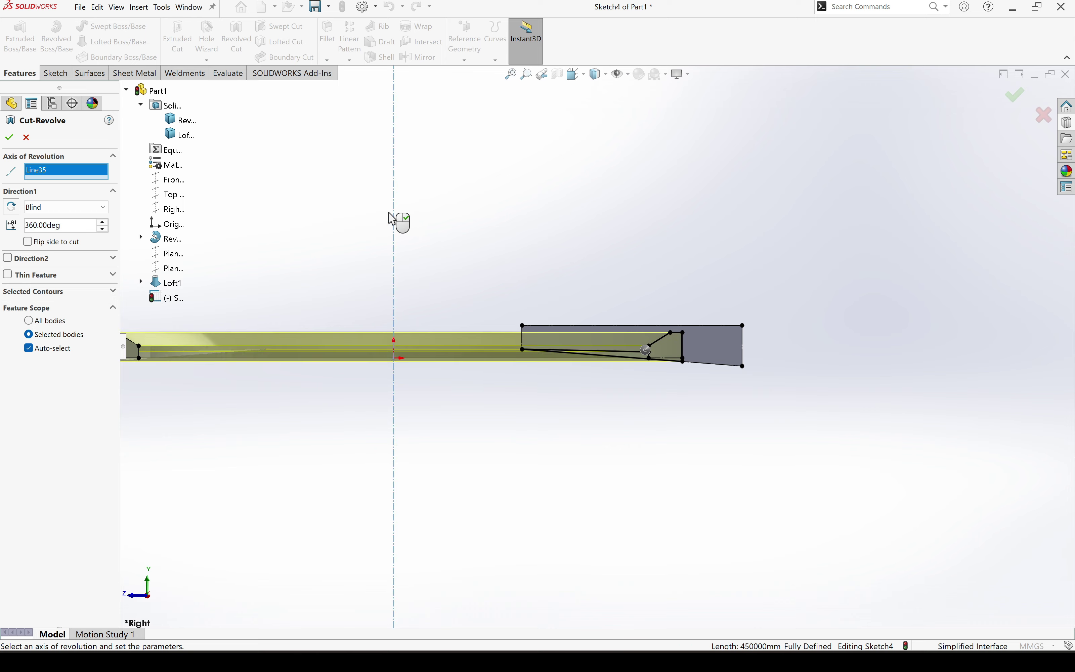
scroll(472, 266, up, 5)
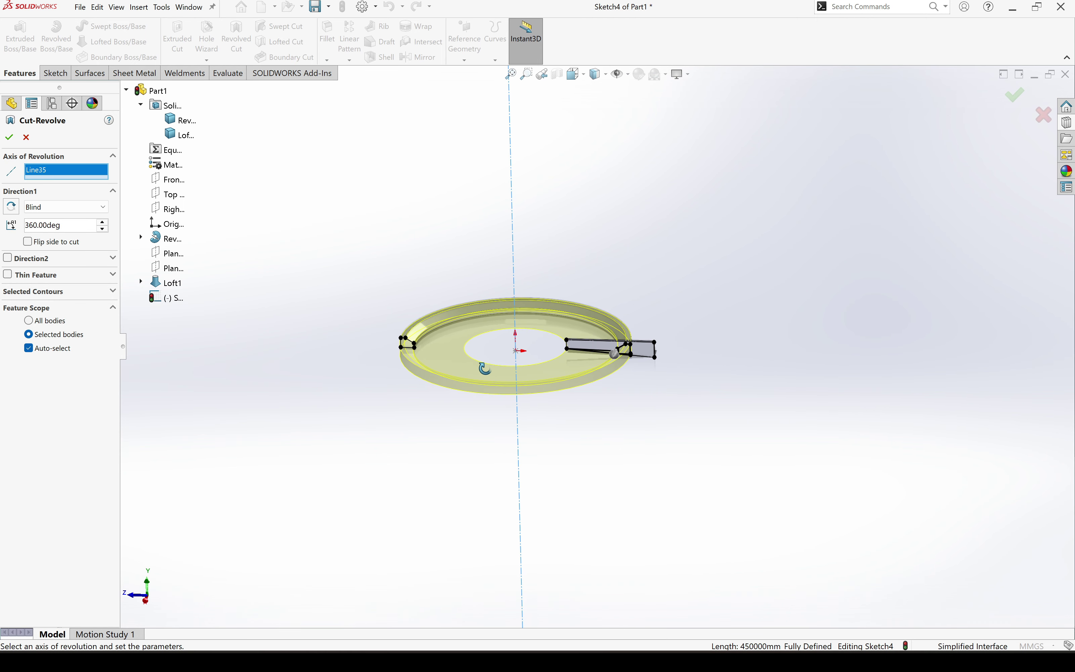
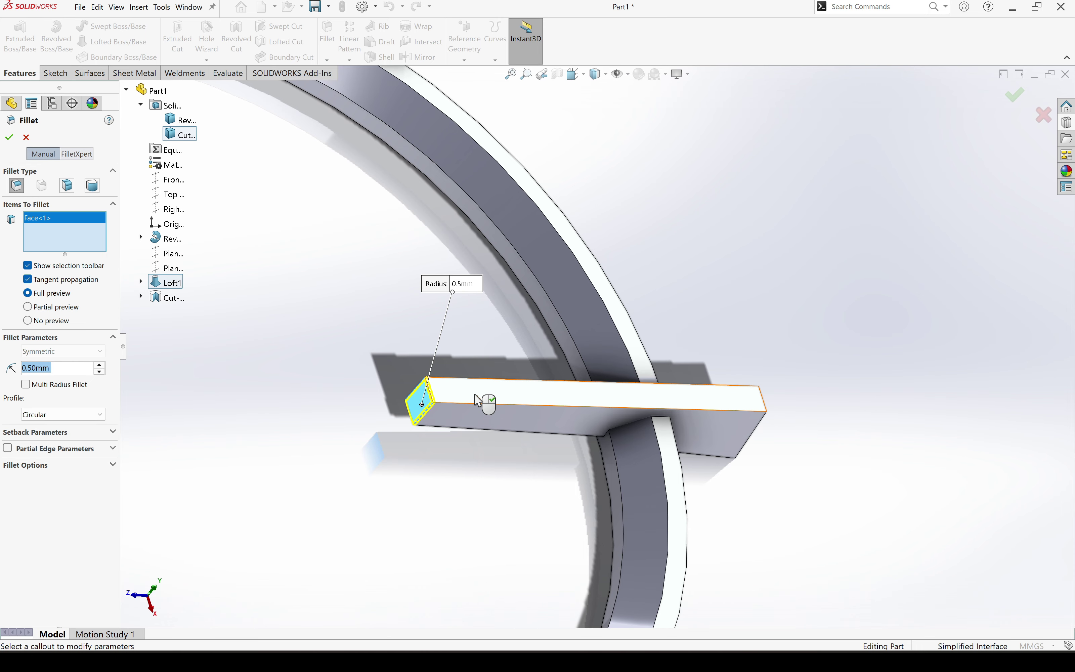
Add the bar's top face and its four lower lengthwise edges, inside and outside the ring, to the 0.5 mm fillet selection.
click(481, 403)
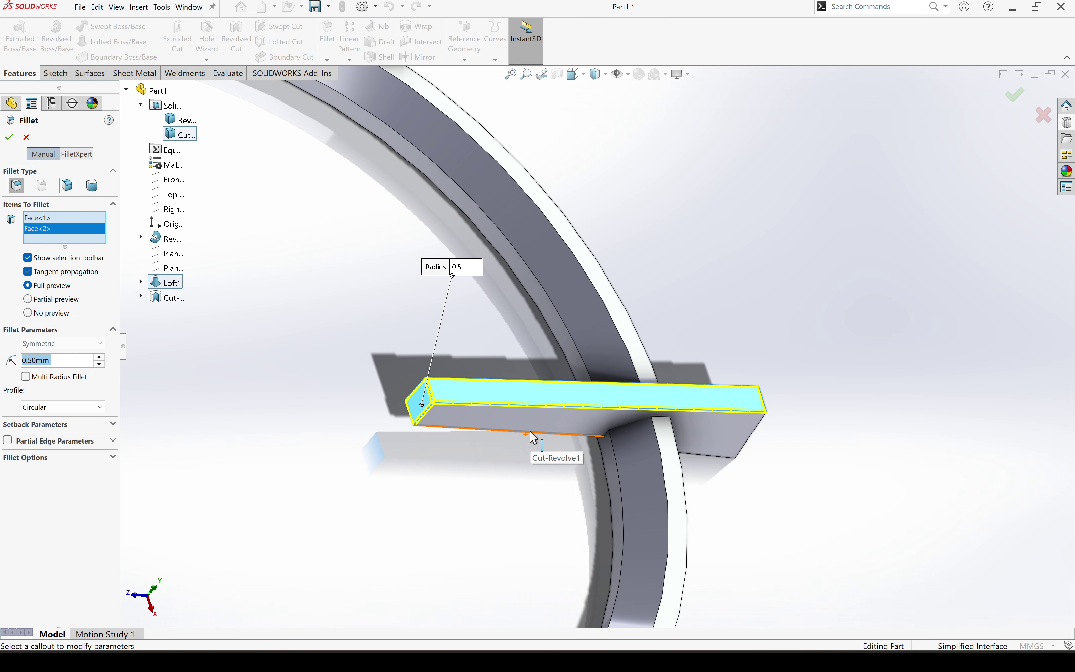
middle_drag(532, 436, 521, 300)
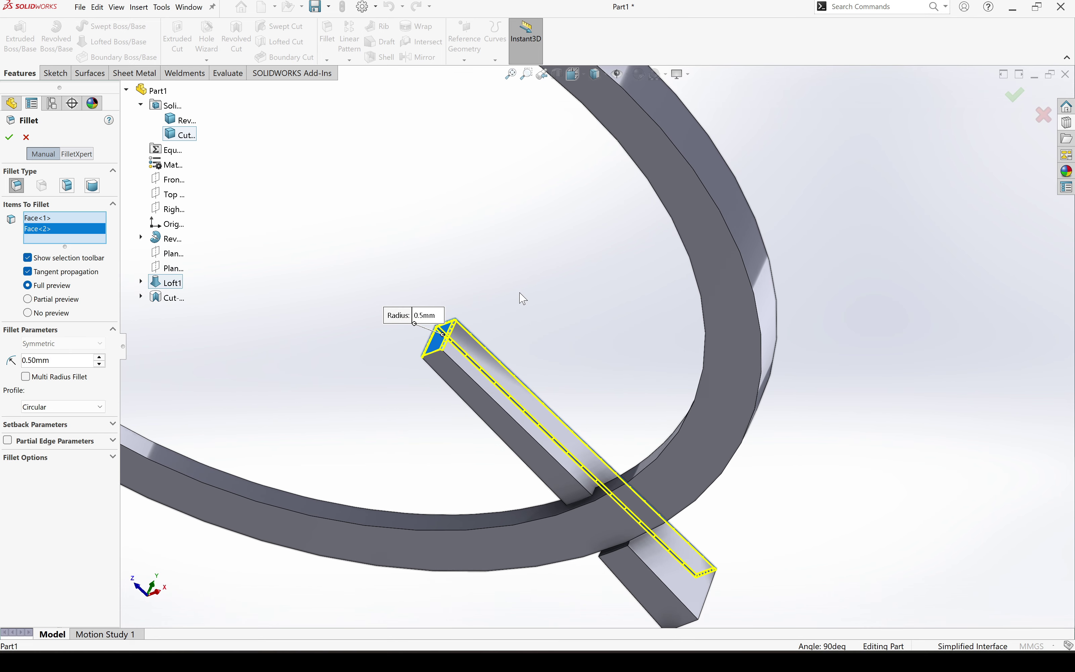
click(541, 446)
click(516, 447)
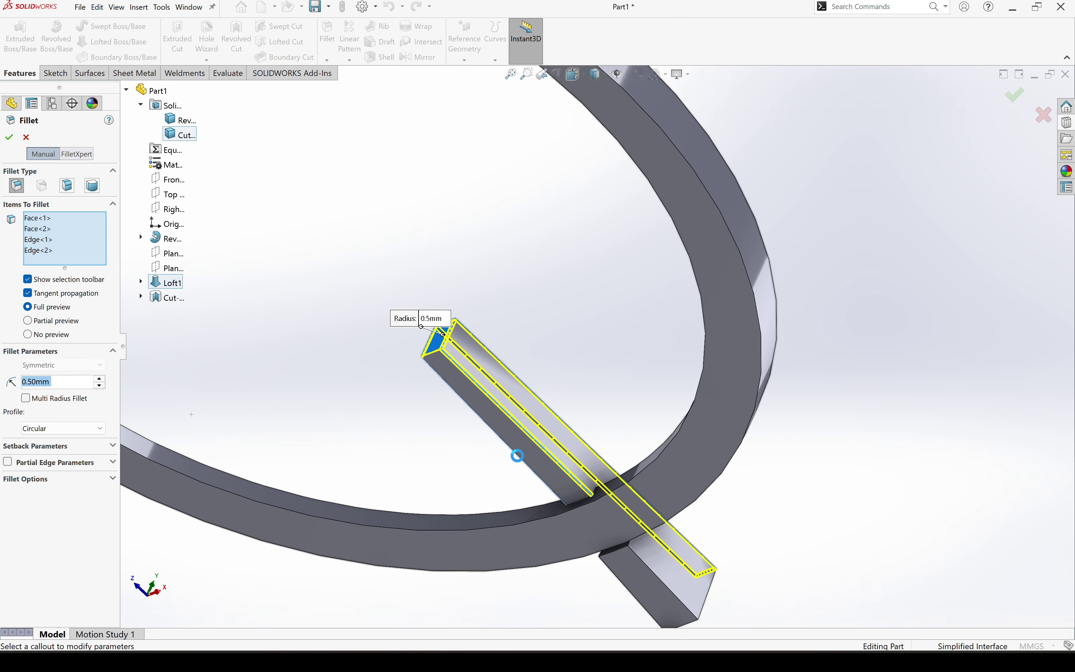
middle_drag(517, 447, 546, 484)
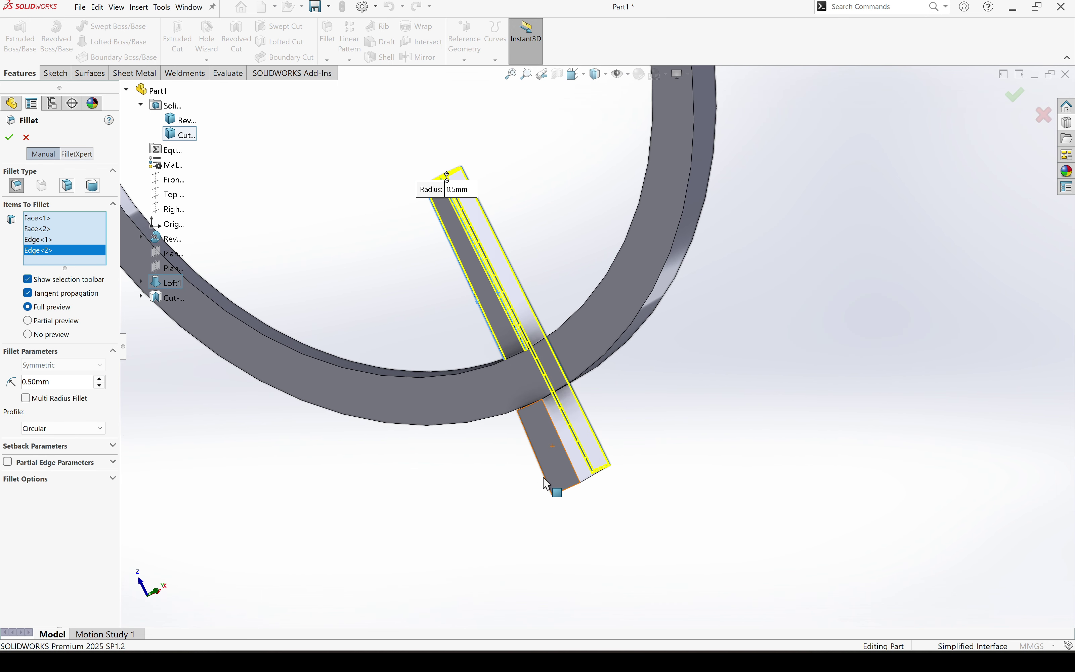
click(573, 469)
click(584, 478)
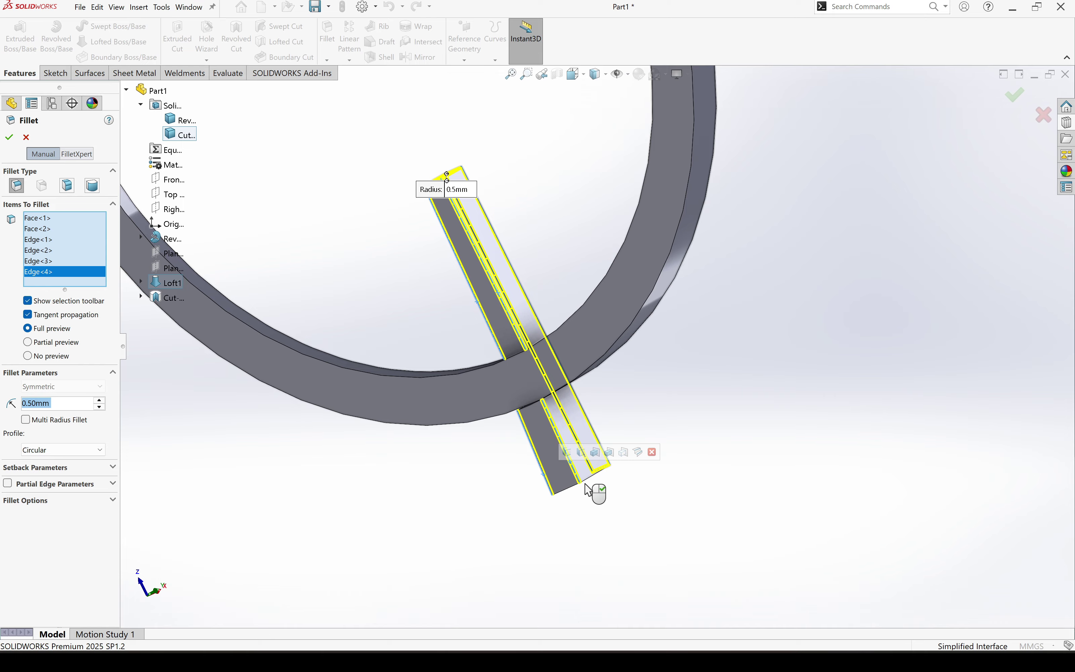
Add the bar's outer end face to the selection and create the 0.5 mm fillet.
middle_drag(593, 492, 456, 387)
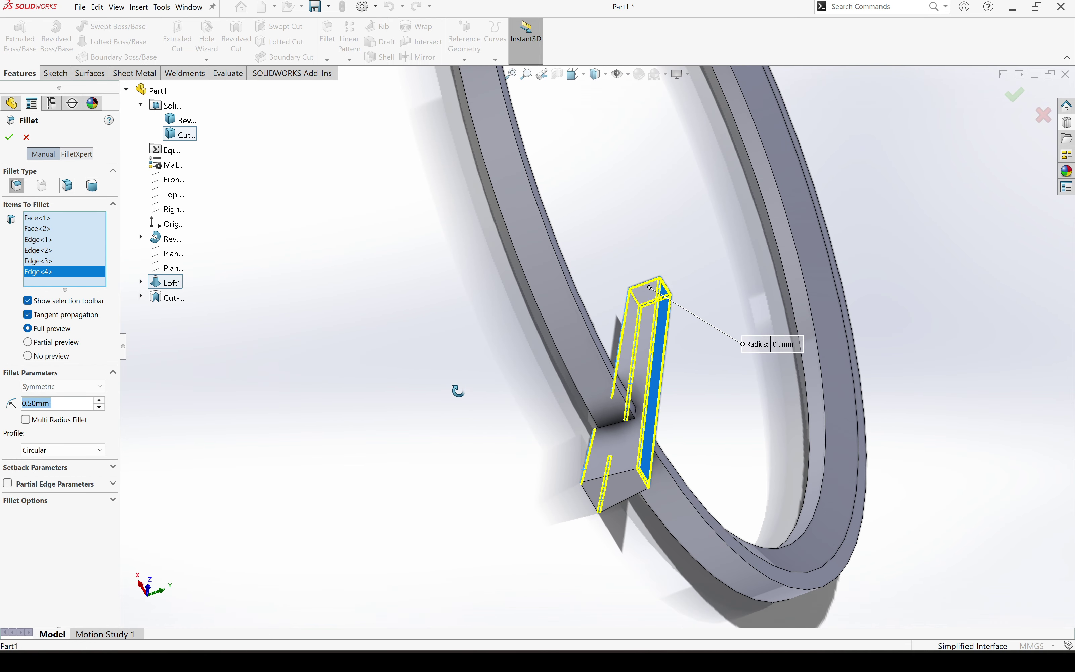
click(619, 492)
middle_drag(613, 509, 662, 492)
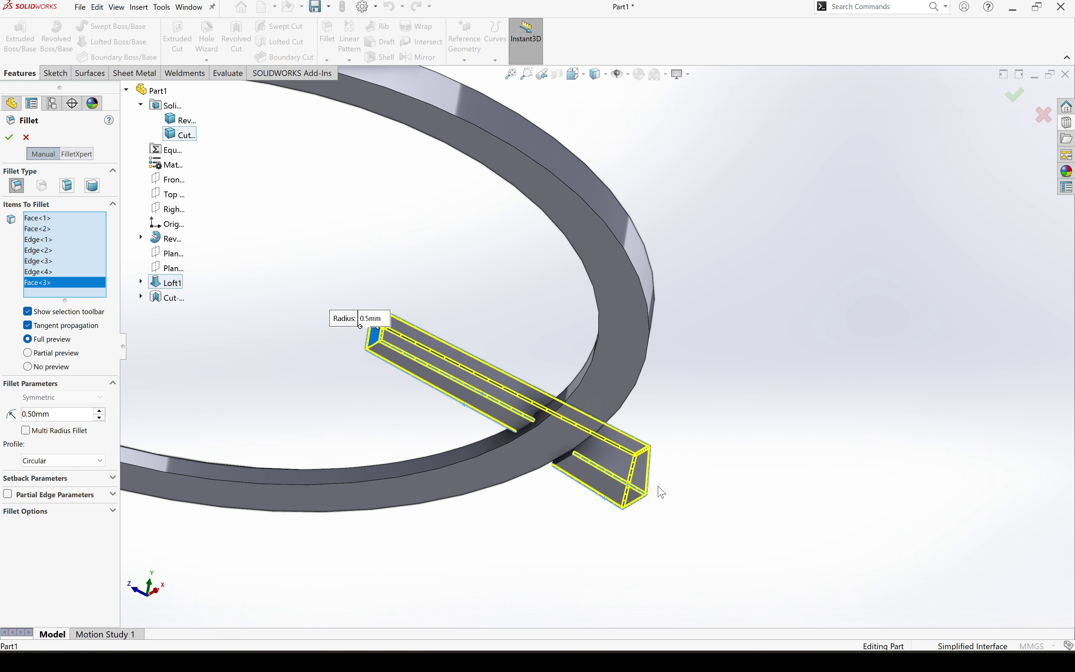
scroll(670, 455, up, 3)
middle_drag(506, 412, 504, 514)
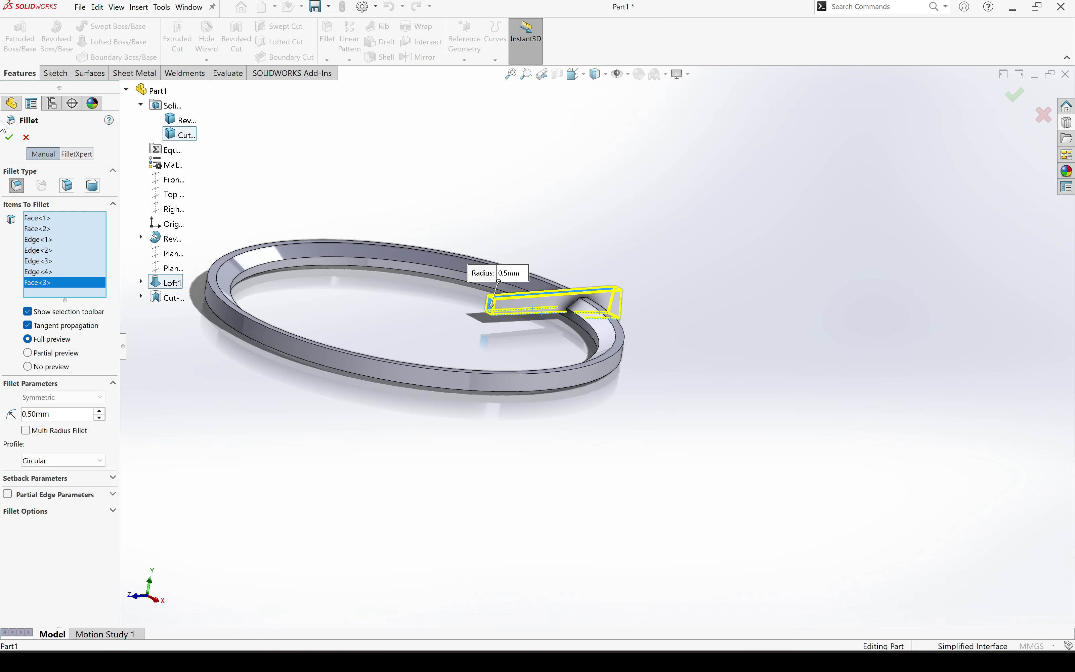
click(8, 139)
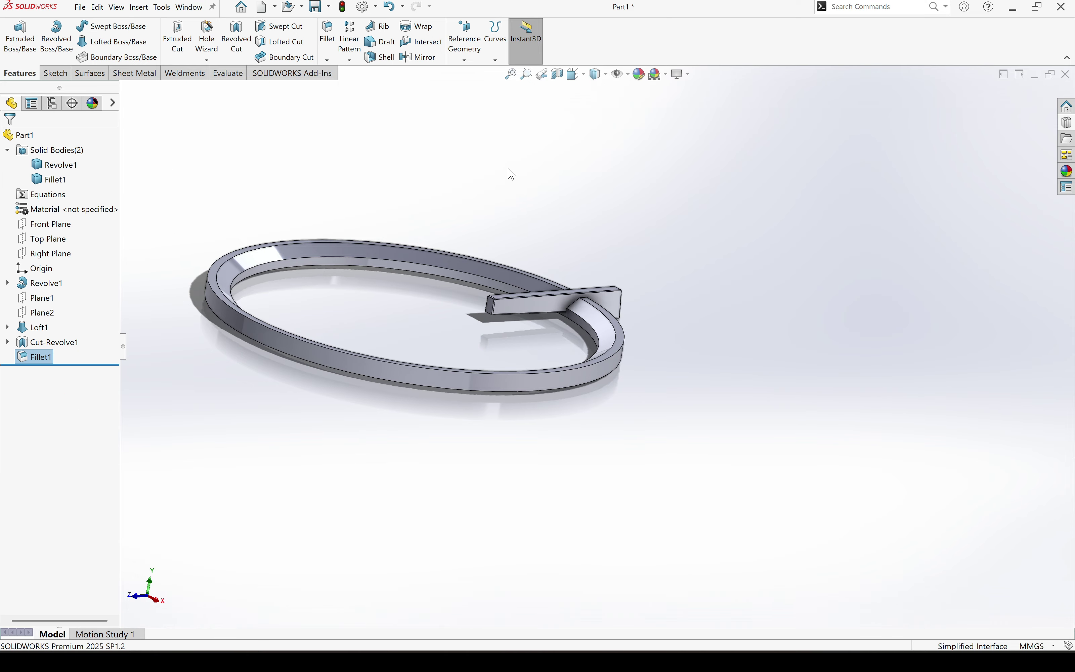
Create a circular body pattern of the filleted bar about the ring's circular edge, with 4 equally spaced instances over 360°.
click(554, 200)
middle_drag(556, 205, 448, 286)
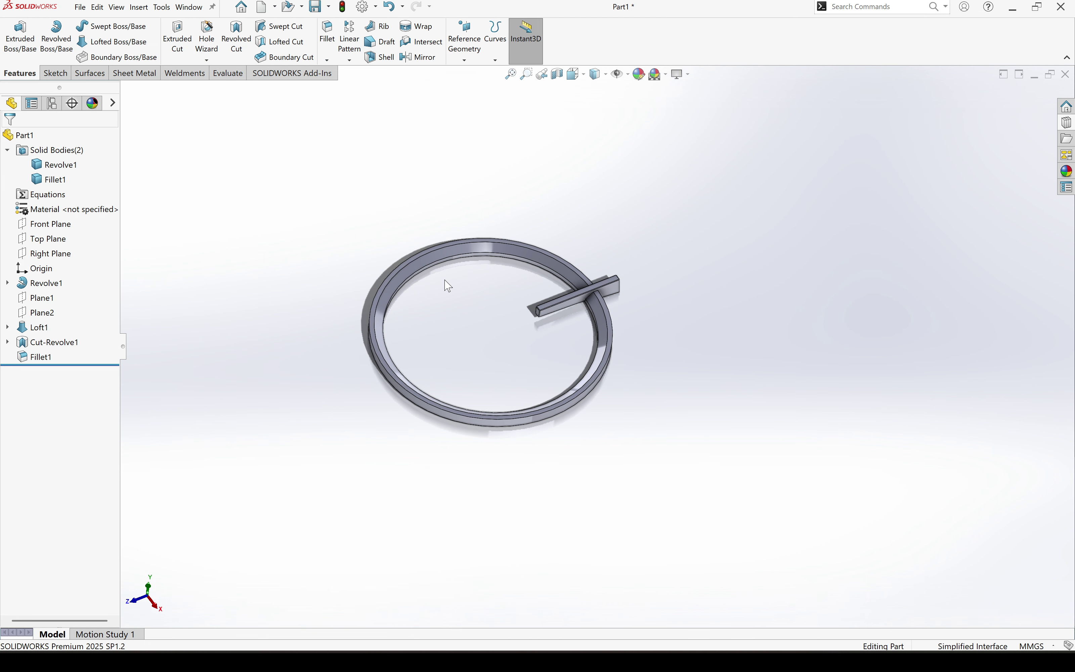
click(350, 60)
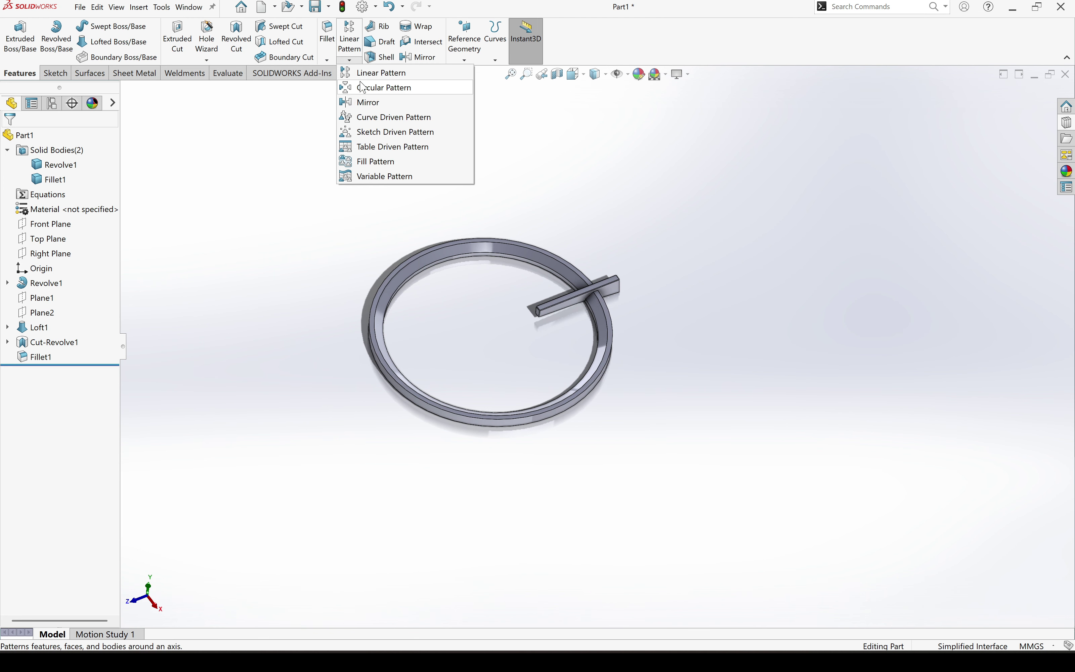
click(365, 89)
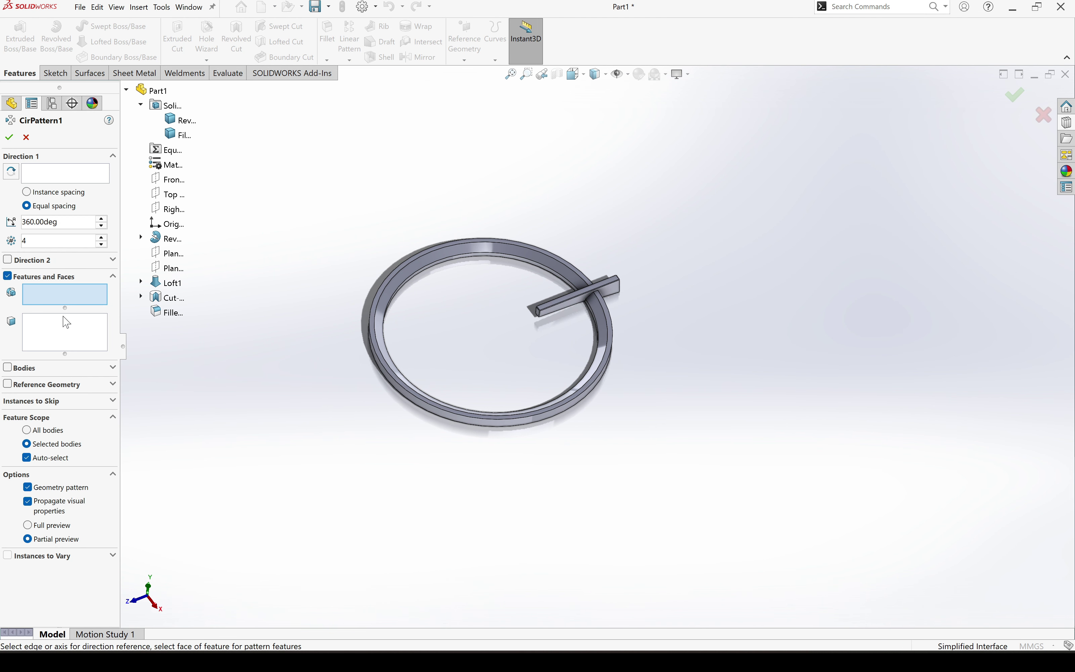
click(7, 368)
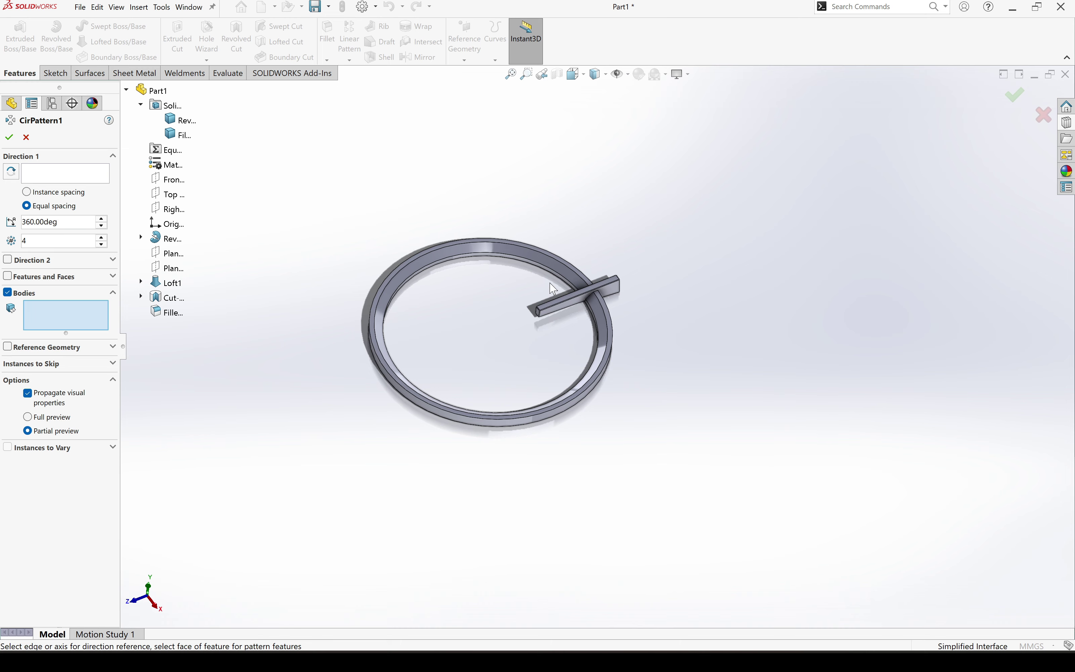
click(617, 293)
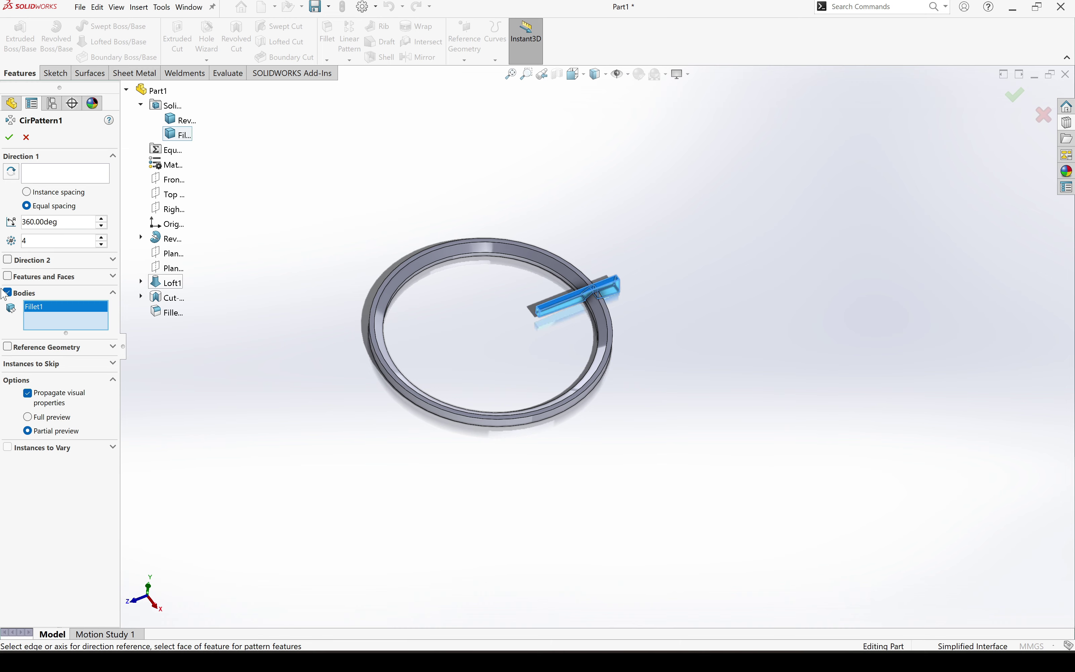
click(60, 180)
scroll(498, 255, down, 3)
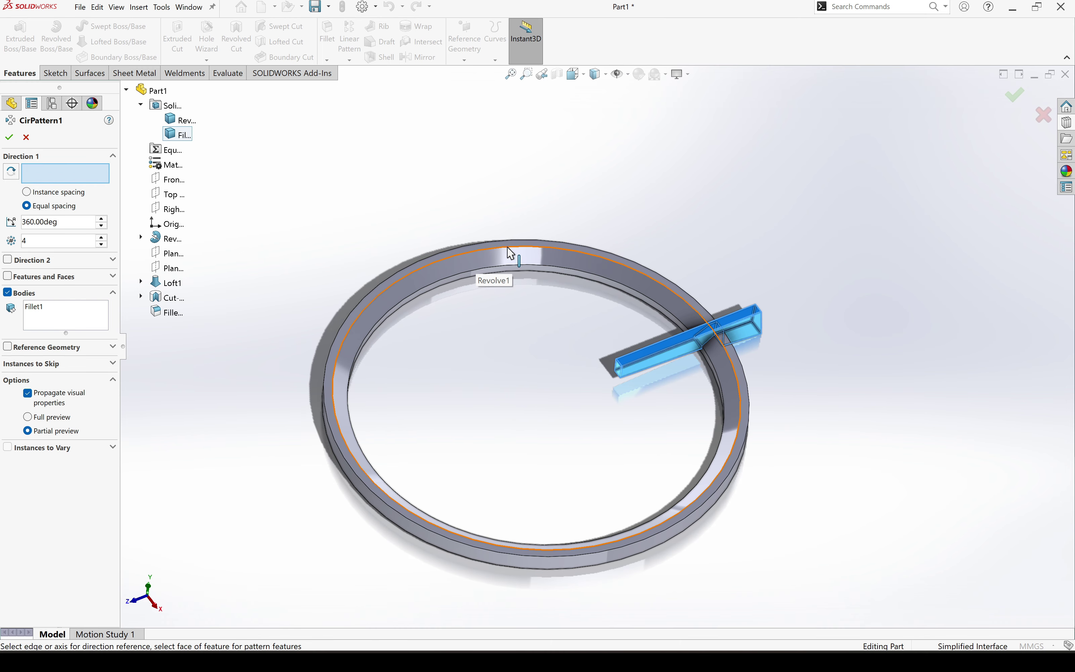
click(511, 251)
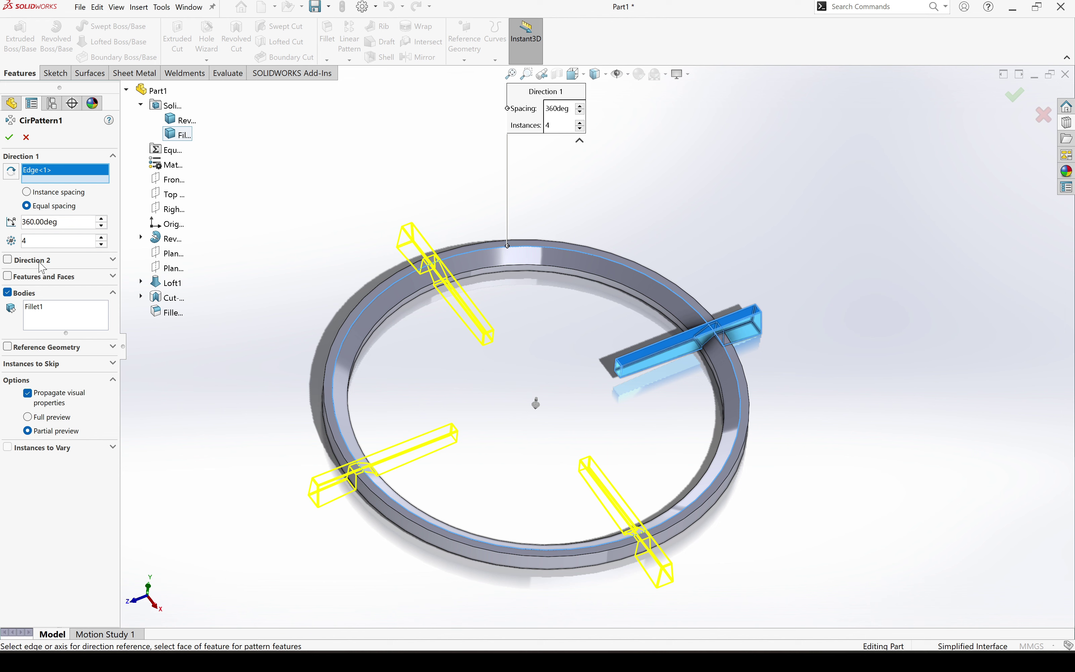
click(10, 138)
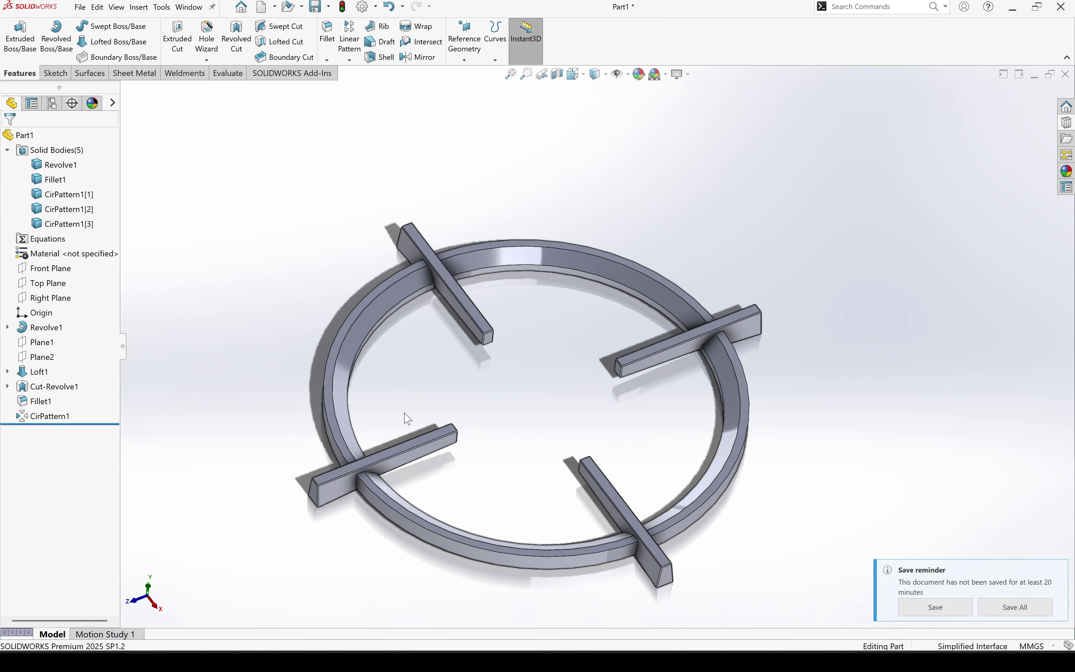
Create a reference plane offset 8.7 mm below the Top Plane, using the flipped offset direction.
middle_drag(513, 463, 516, 427)
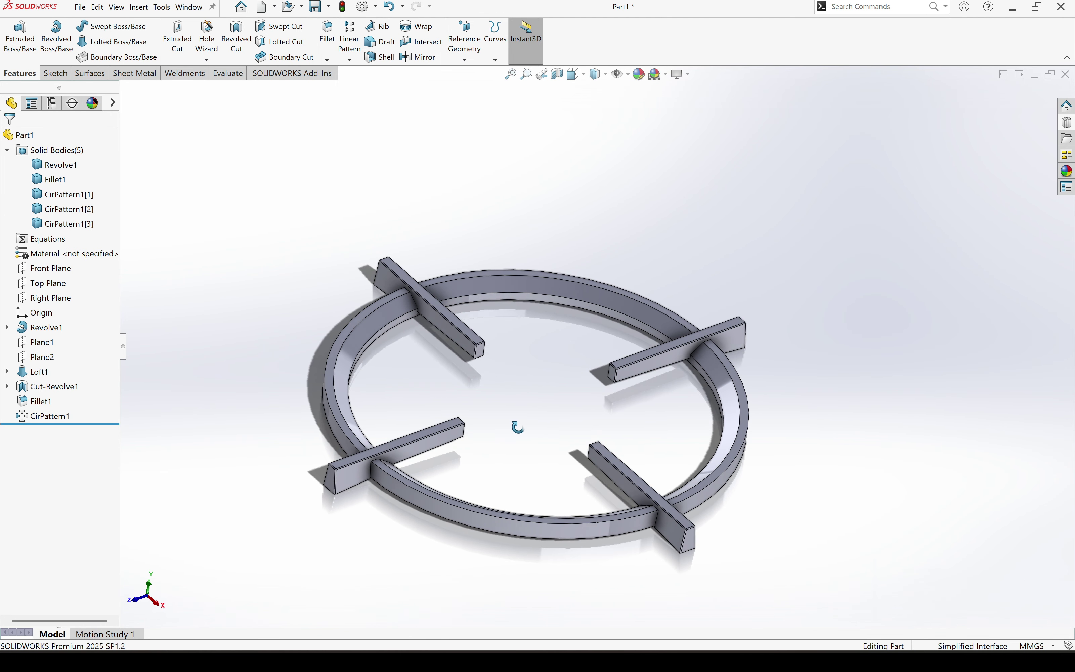
click(515, 75)
middle_drag(712, 434, 738, 420)
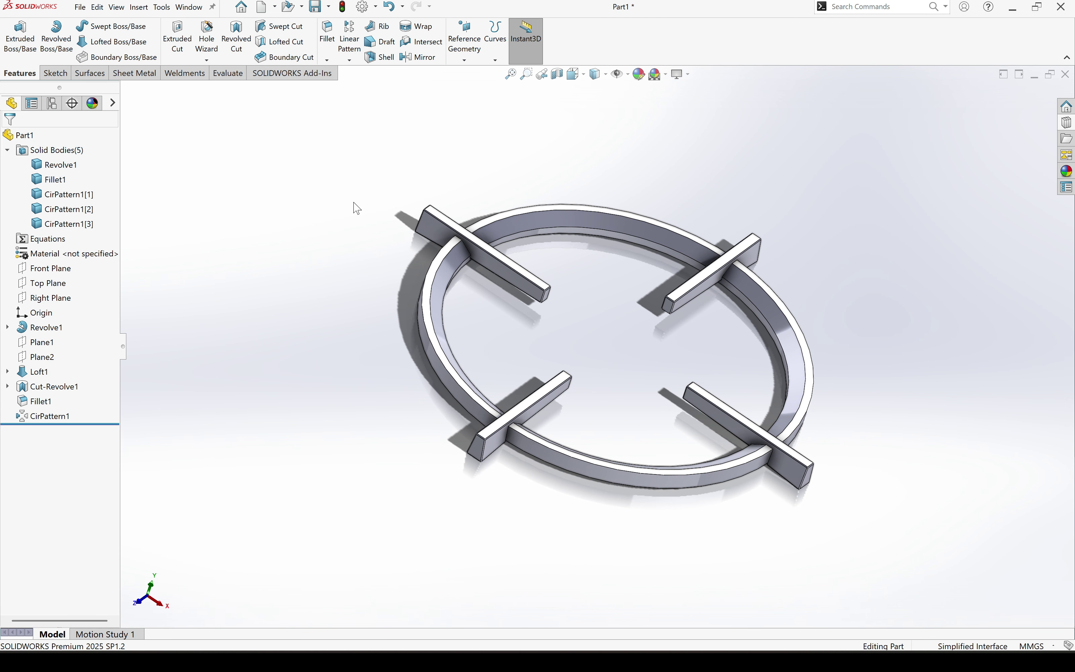
click(465, 59)
click(472, 82)
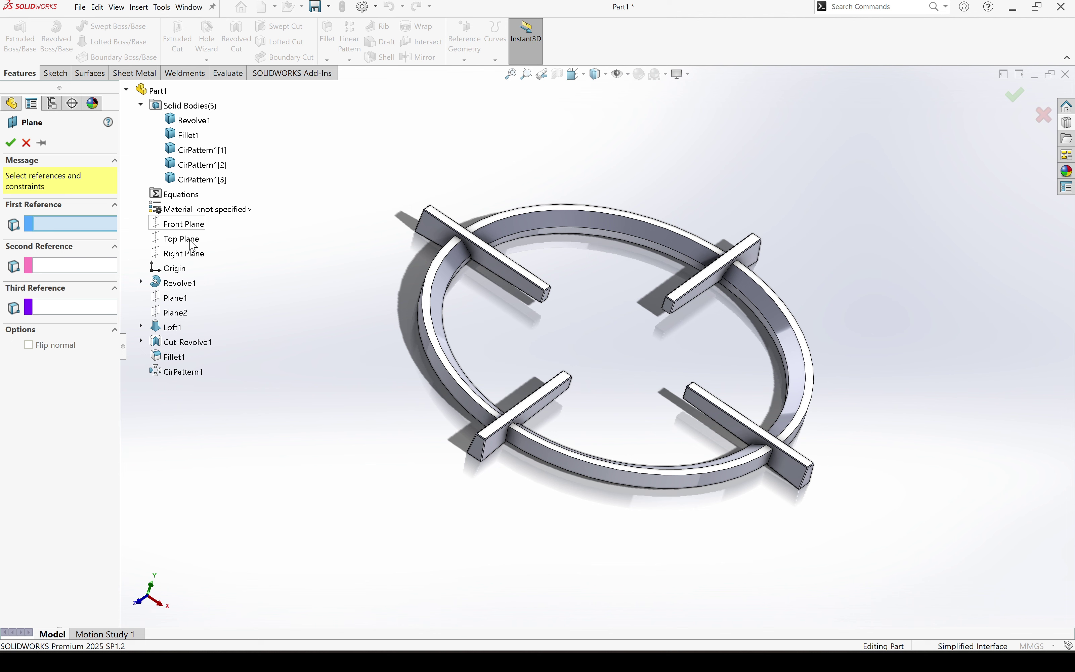
click(174, 240)
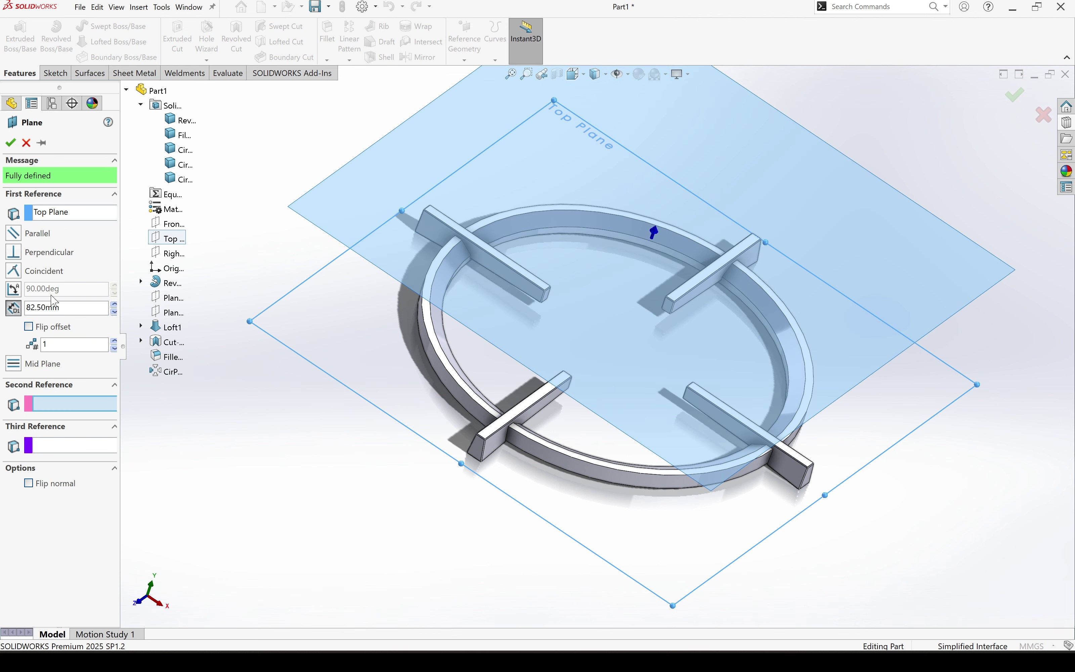
click(79, 308)
text(8.7)
middle_drag(320, 511, 325, 415)
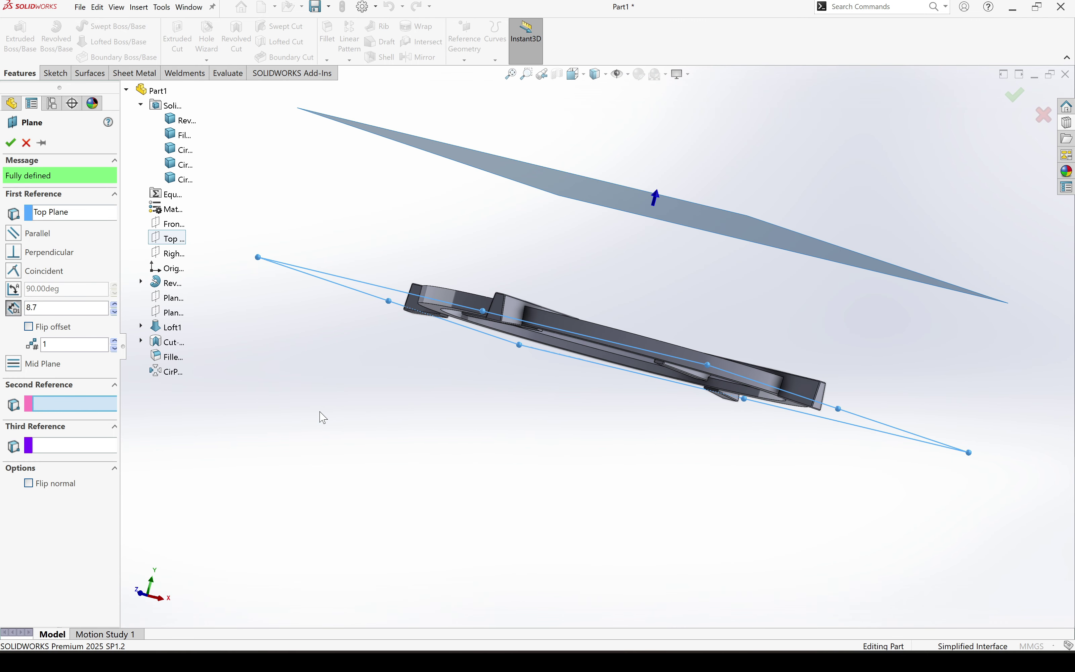
click(30, 328)
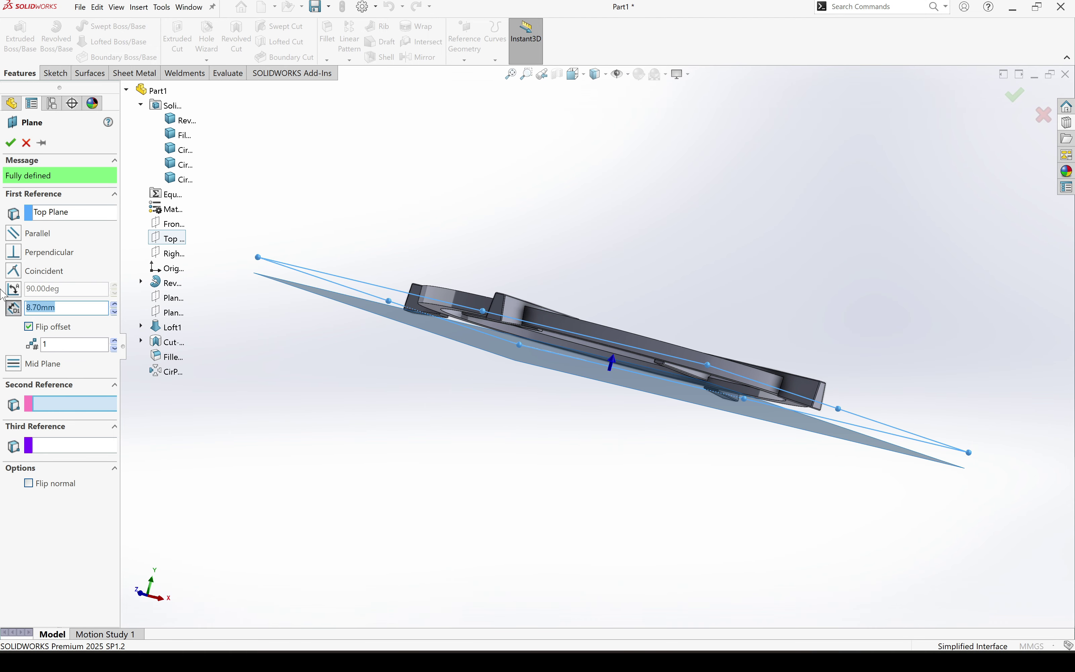
click(10, 147)
Start a sketch on the new offset plane and orient the view normal to it from the underside.
middle_drag(379, 312, 328, 318)
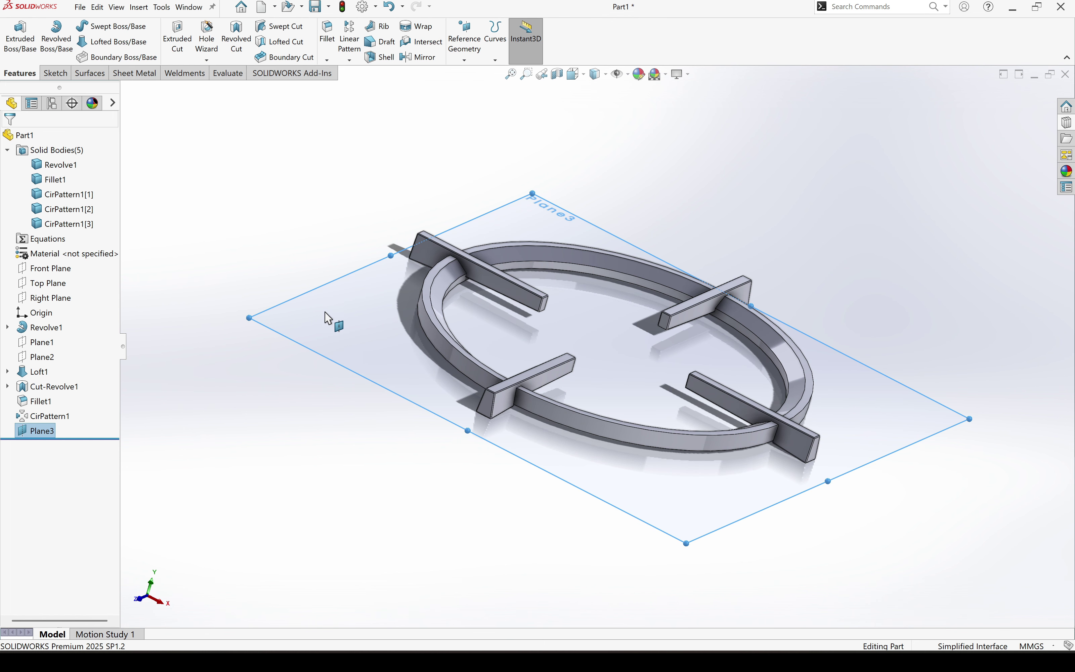
click(54, 73)
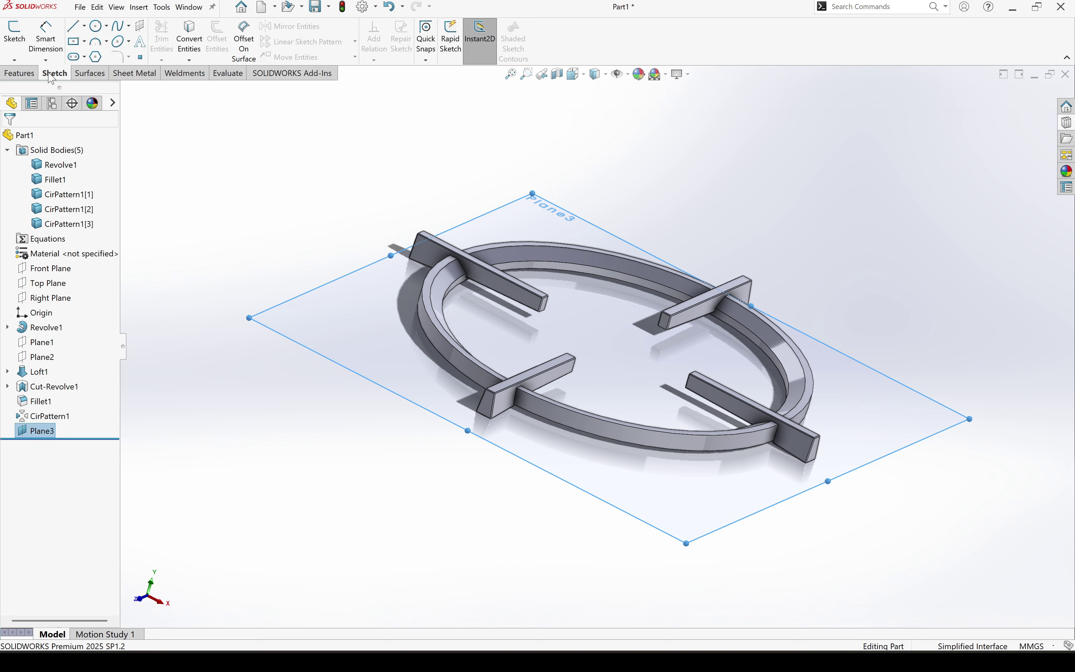
click(15, 33)
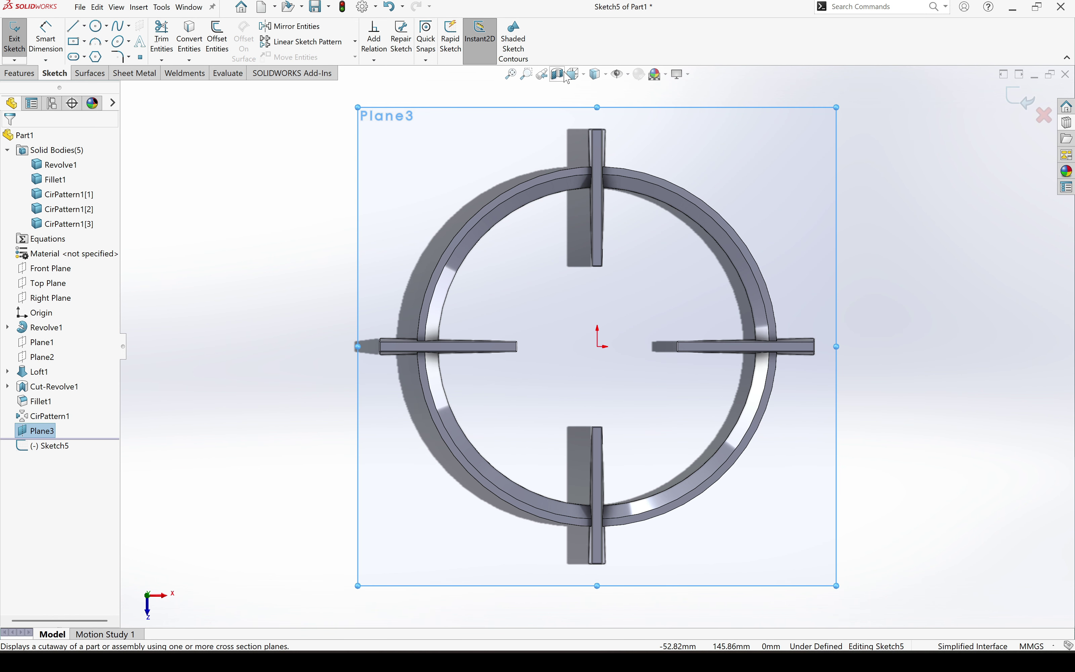
click(585, 76)
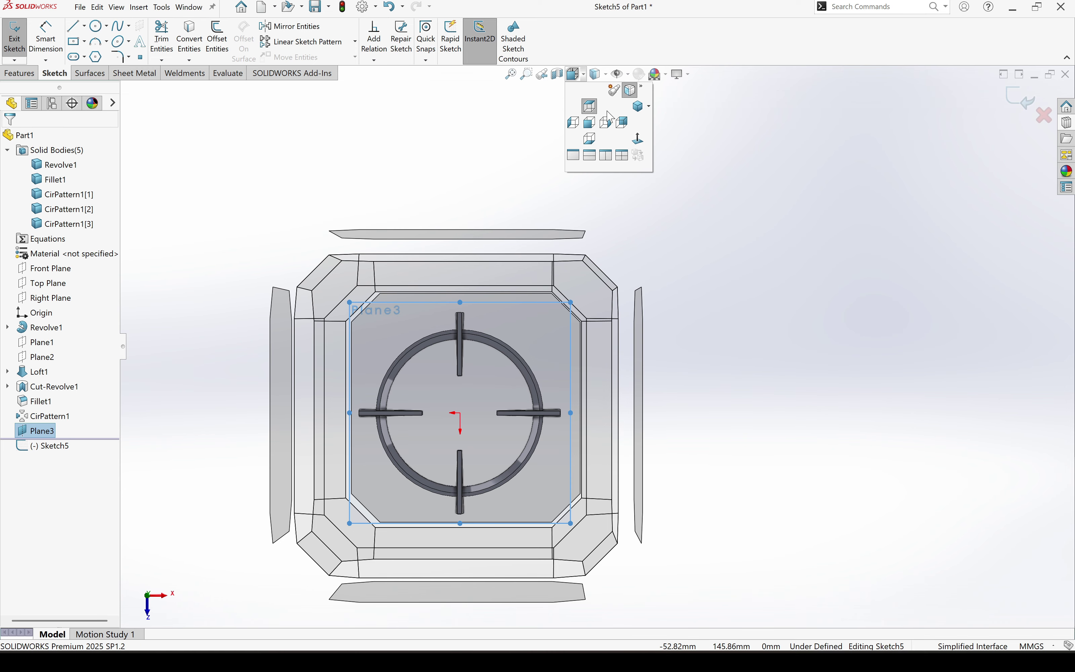
click(639, 140)
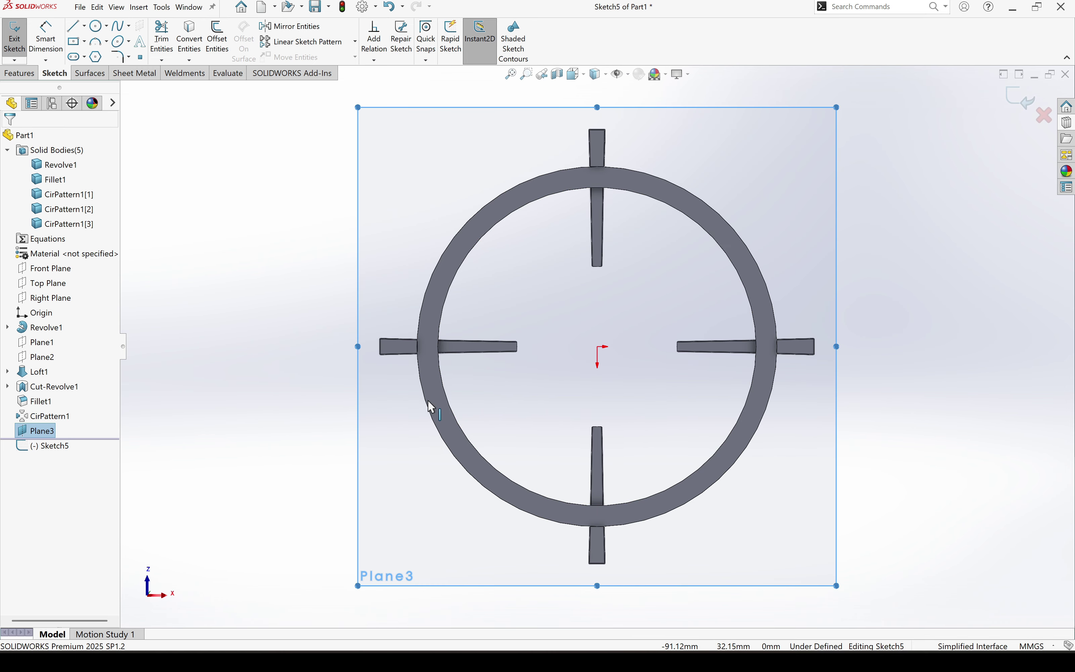
Convert the underside face outline of the -X bar's section outside the ring into construction geometry.
scroll(429, 329, down, 4)
scroll(440, 331, down, 4)
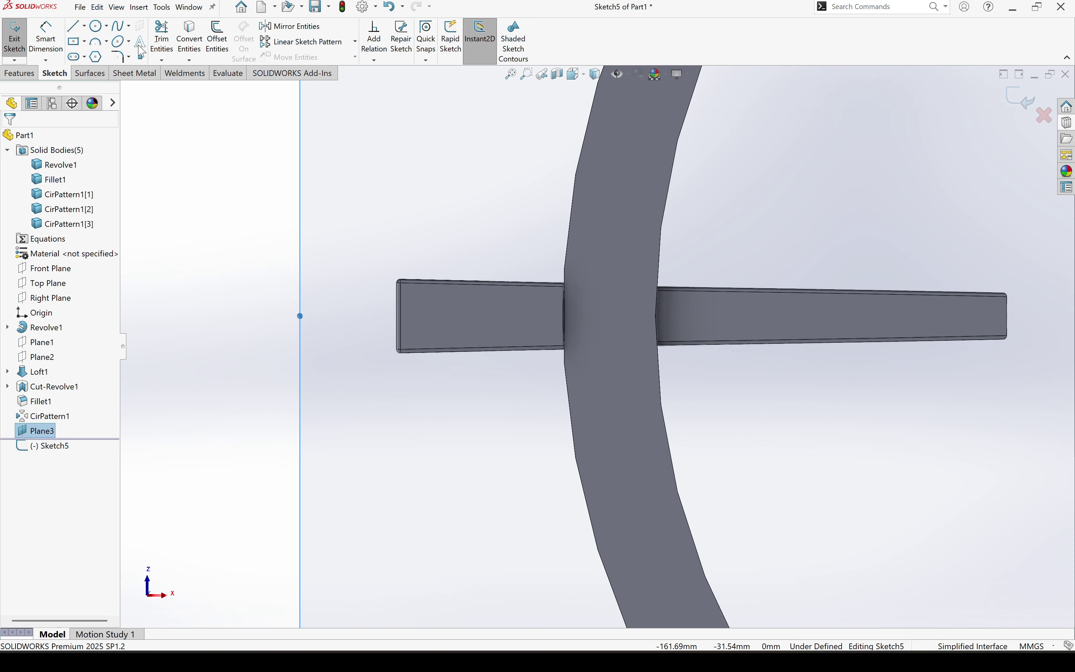
key(ctrl+z)
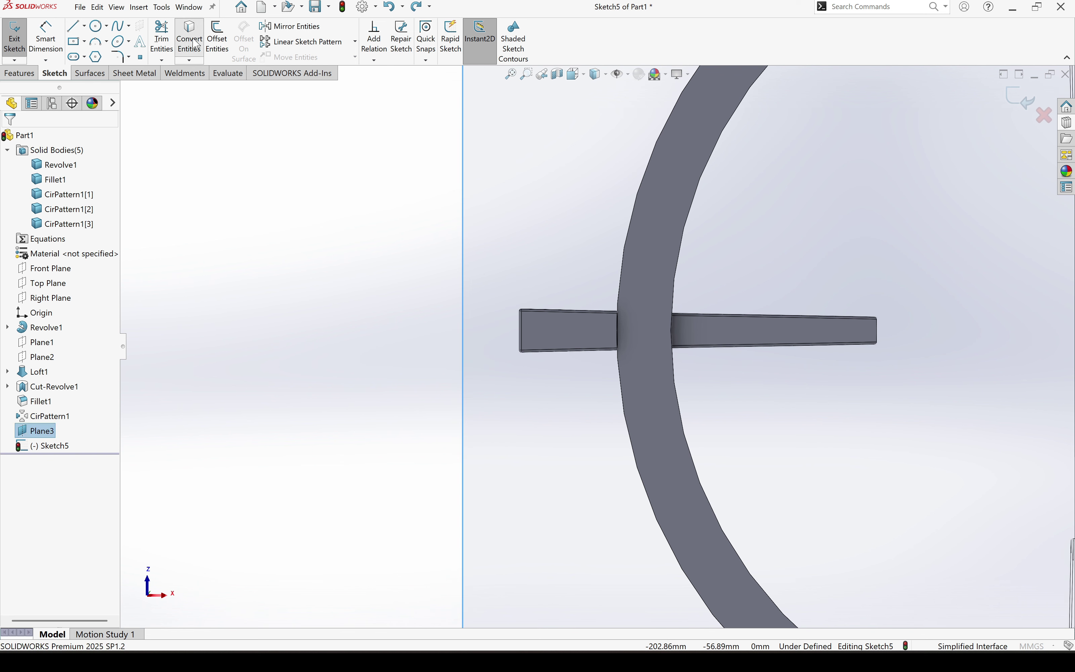
click(197, 43)
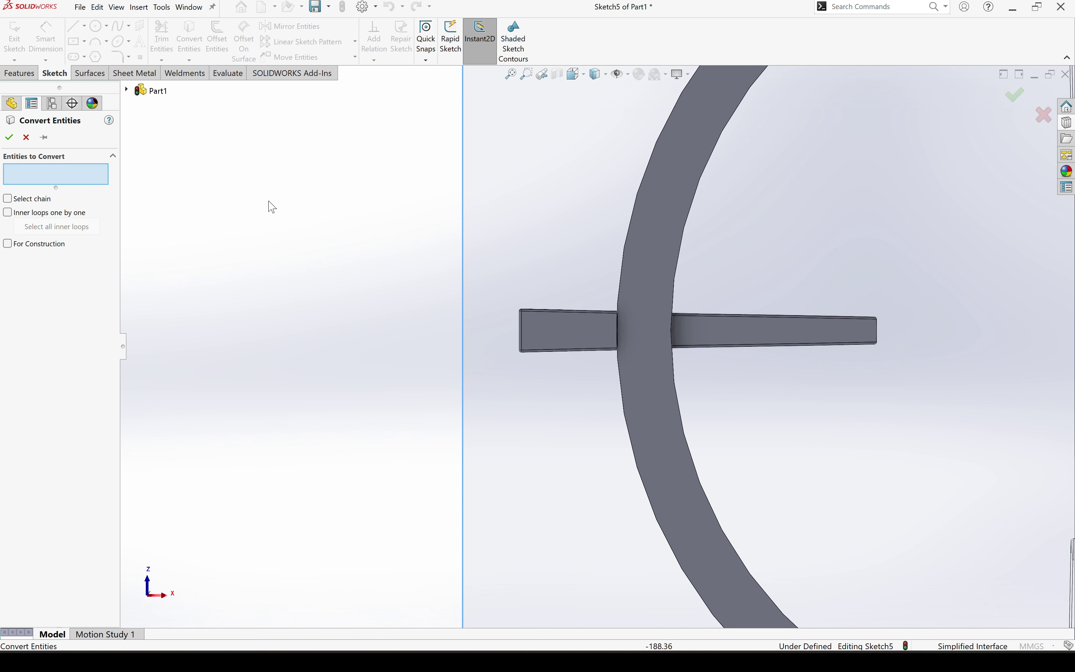
click(576, 342)
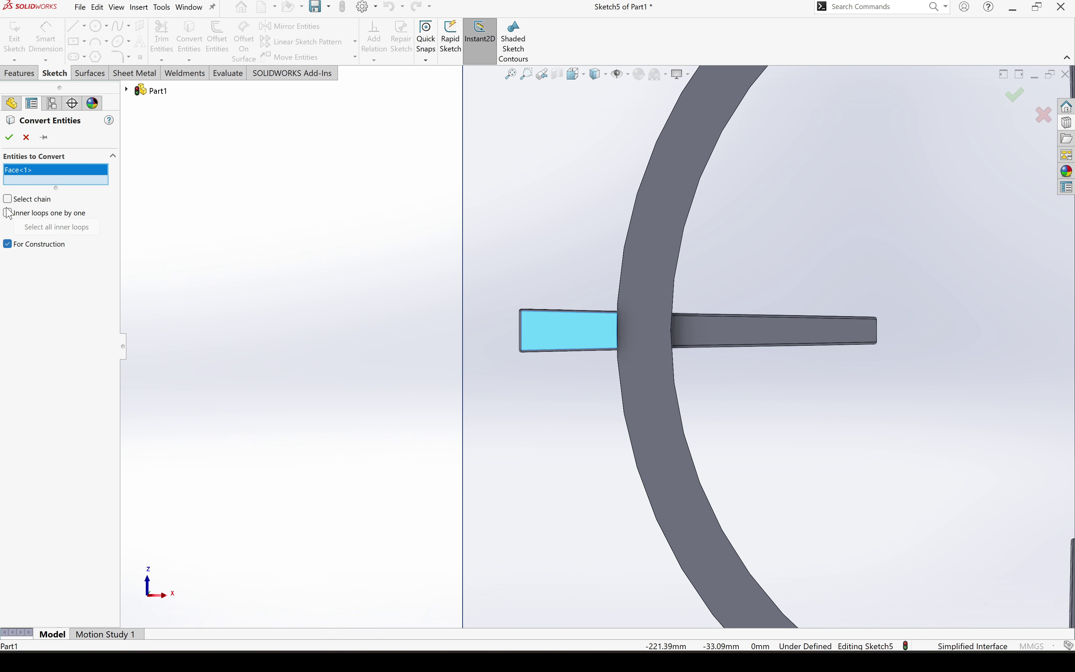
click(10, 138)
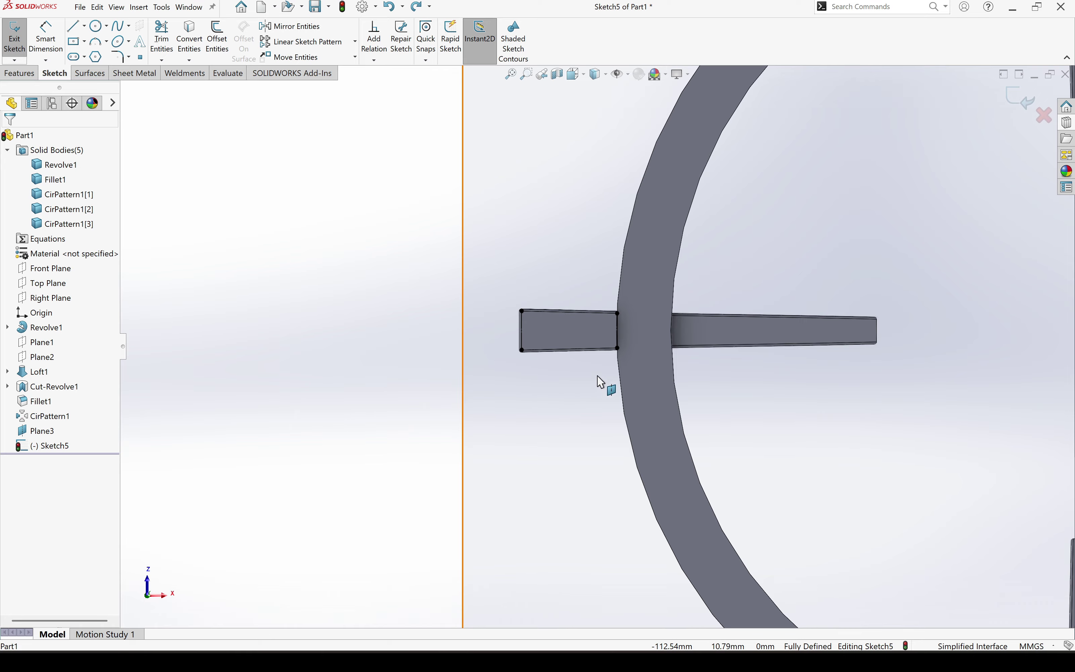
Draw a horizontal construction centerline across the bar outline, from the outer end edge's midpoint to the inner edge's midpoint.
scroll(599, 356, down, 5)
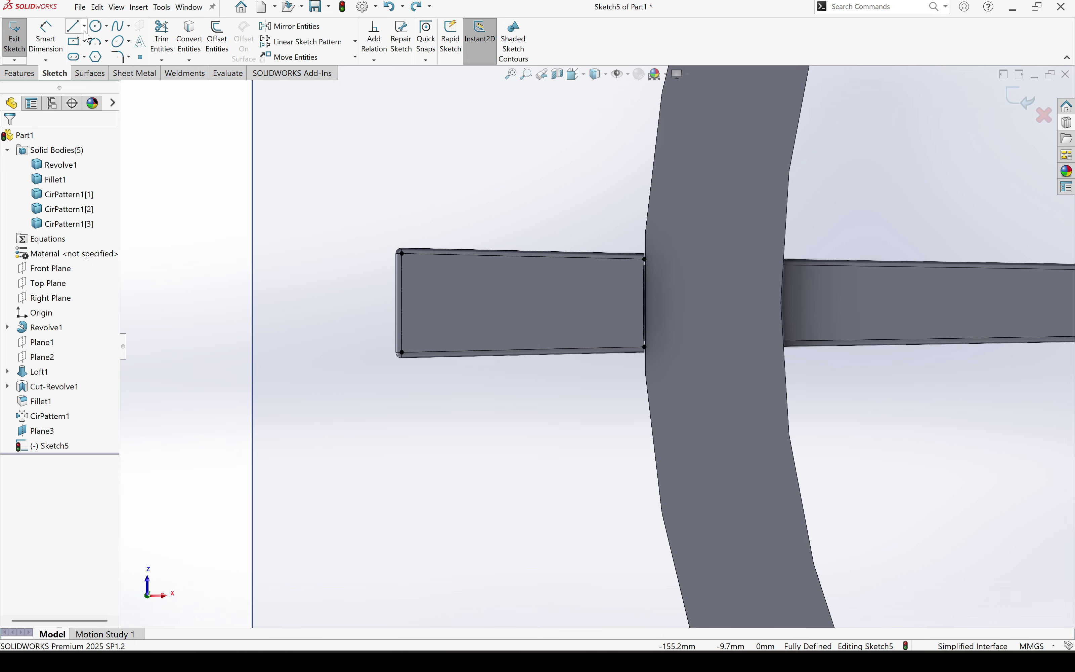
click(84, 25)
click(95, 56)
scroll(440, 318, down, 2)
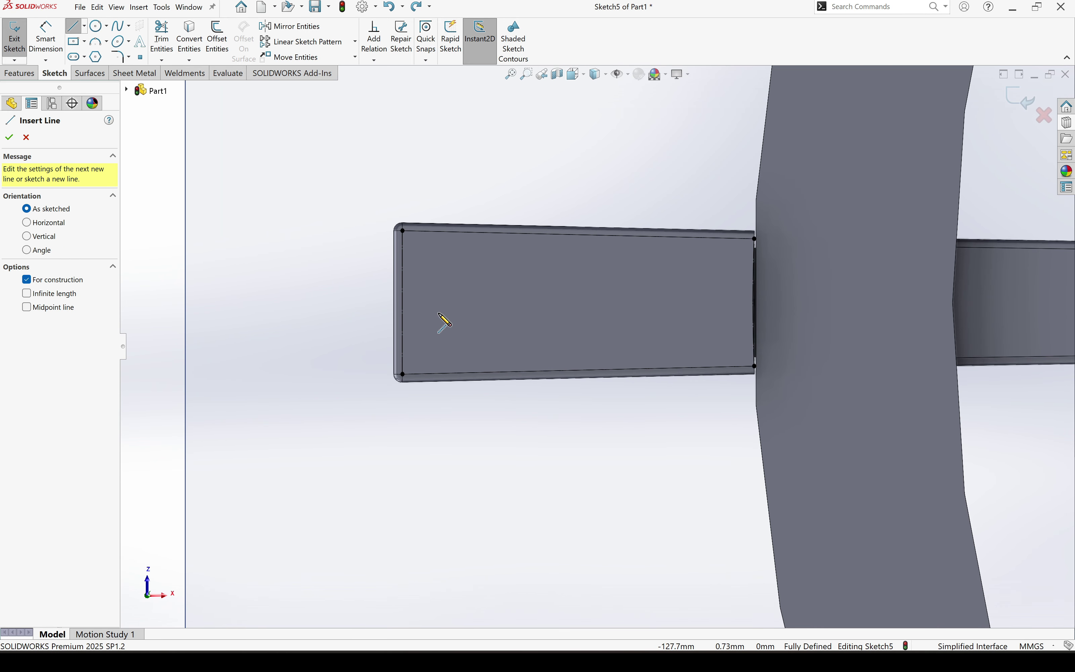
click(400, 303)
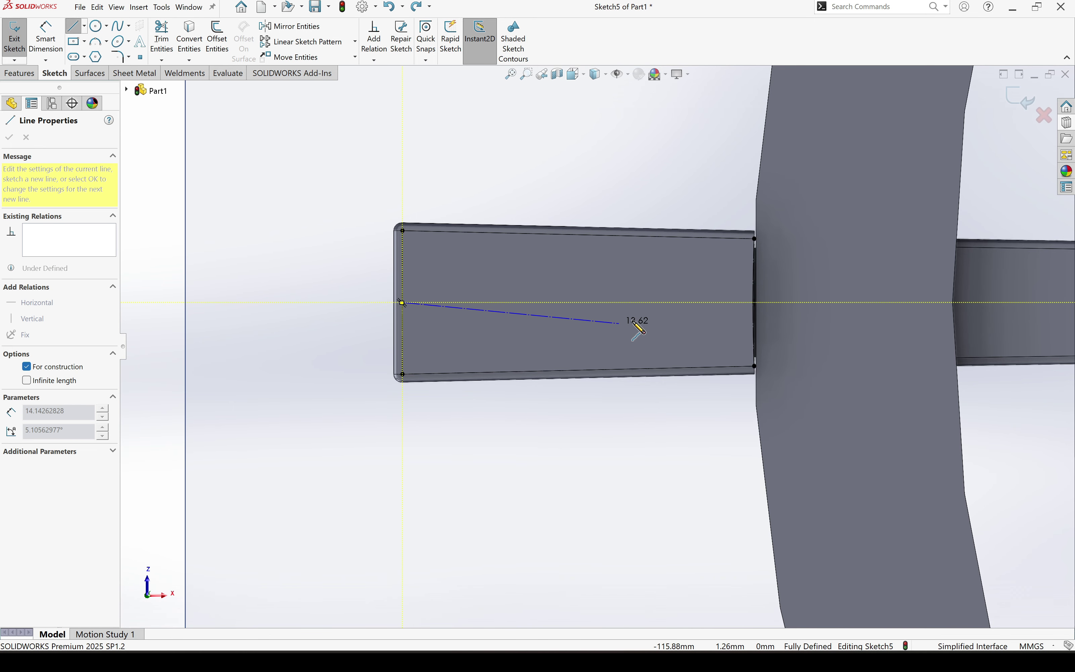
click(752, 303)
key(Escape)
scroll(653, 295, up, 3)
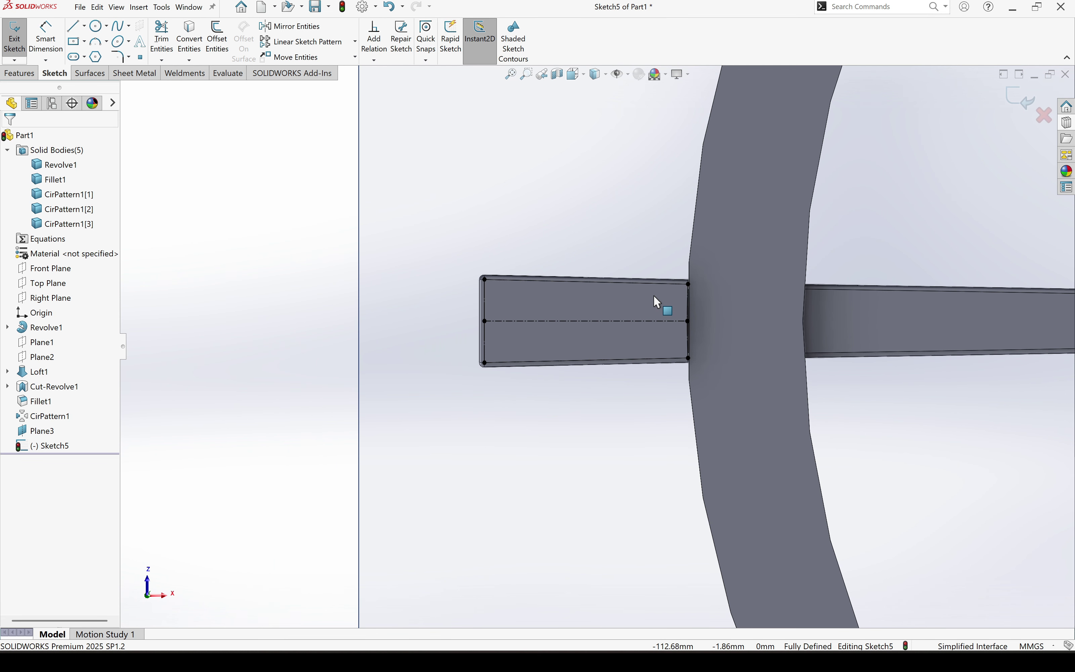
Sketch a circle centred on the construction centerline's midpoint and set its diameter to 3.5 mm.
scroll(706, 325, down, 2)
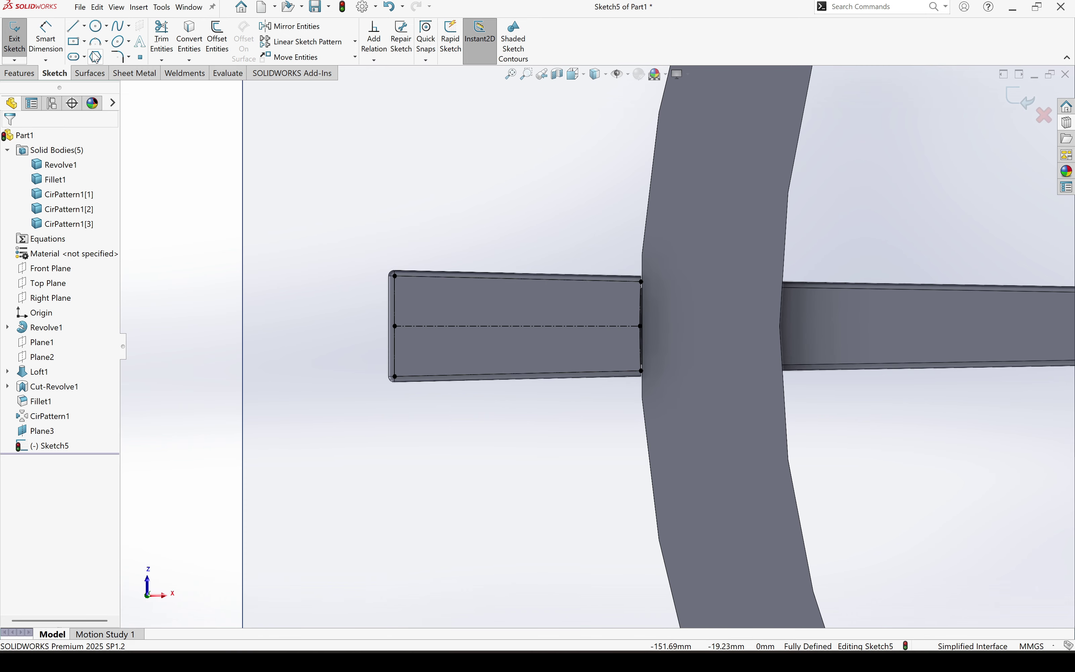
click(95, 28)
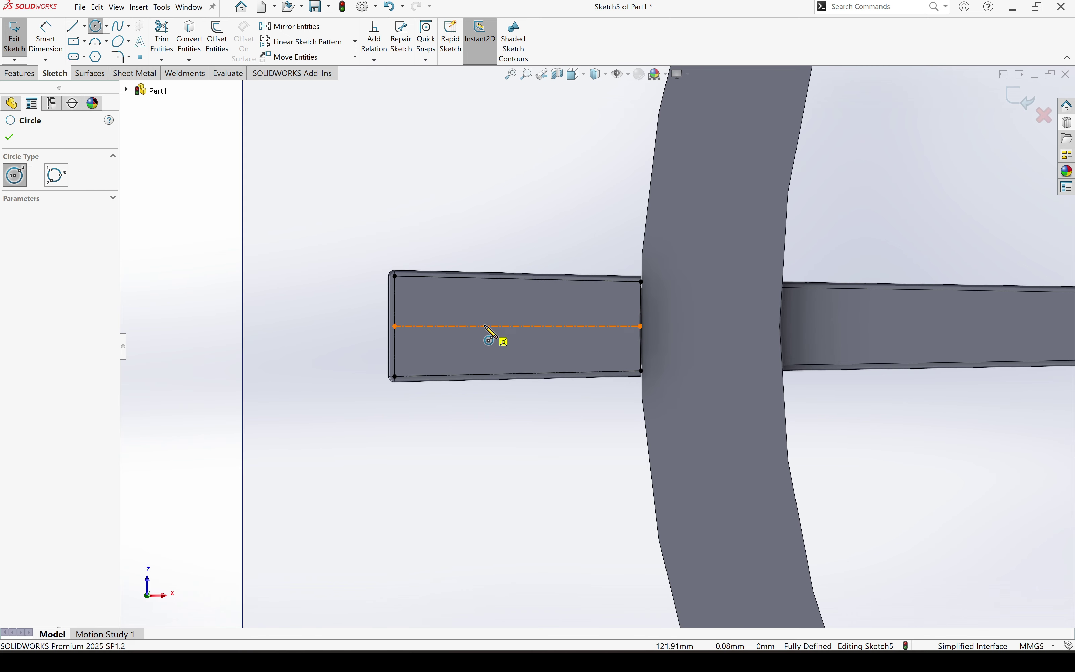
click(518, 326)
click(517, 350)
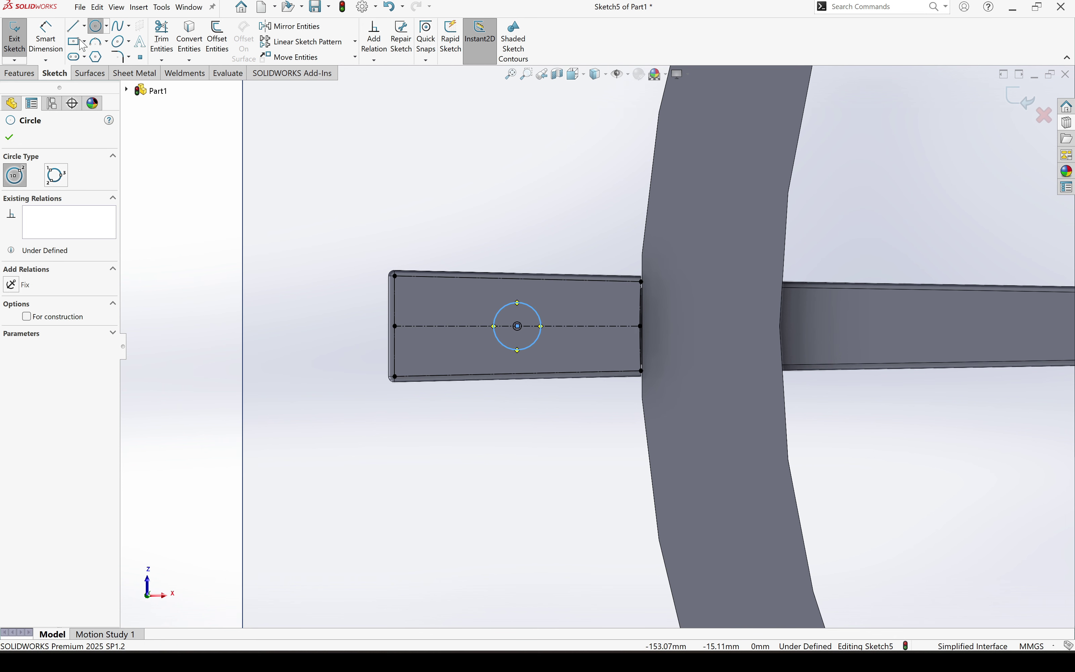
click(49, 43)
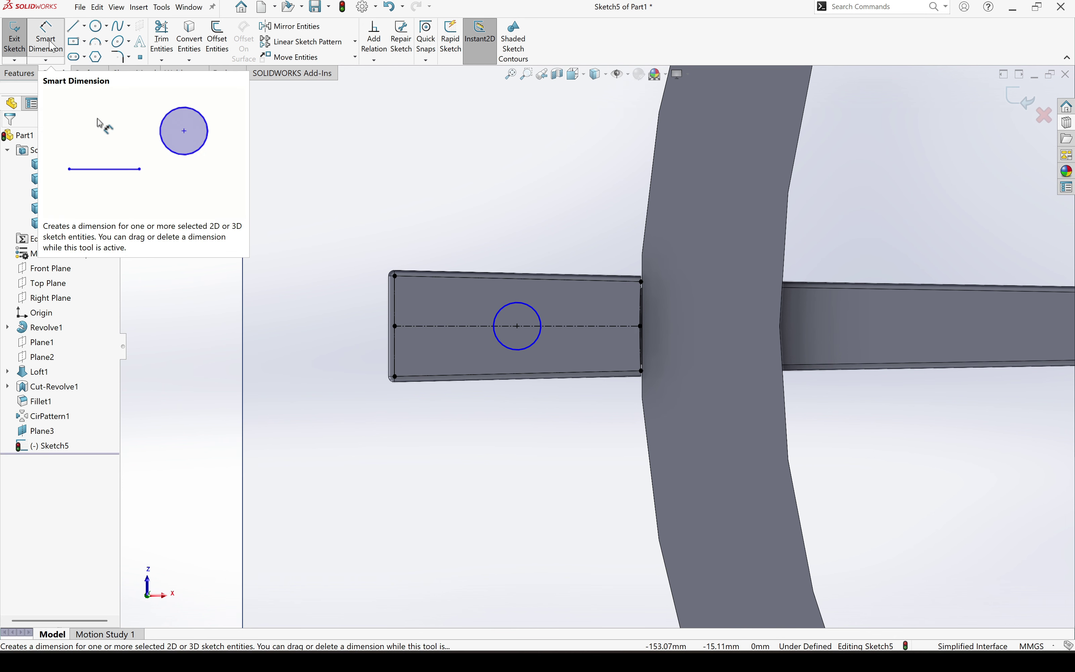
click(535, 352)
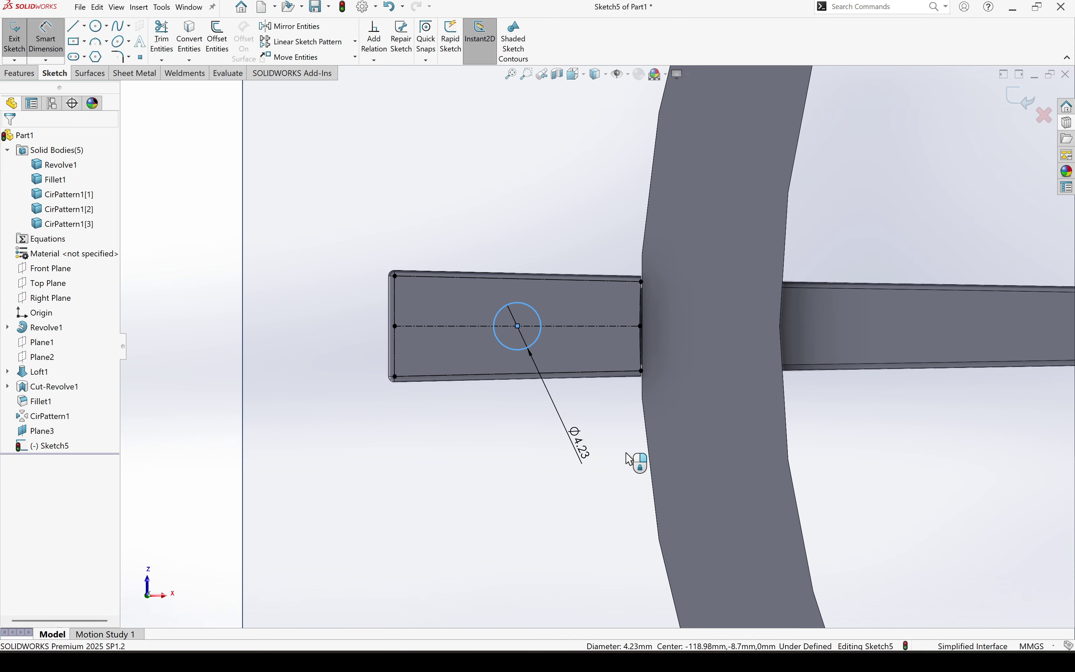
click(648, 464)
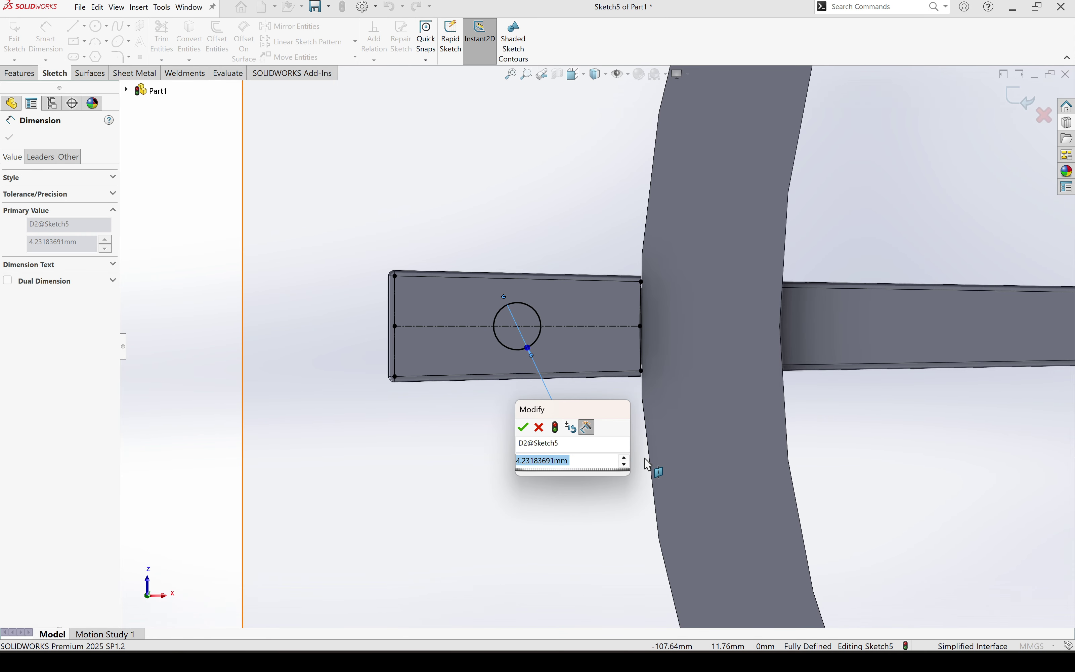
text(3.5)
key(Return)
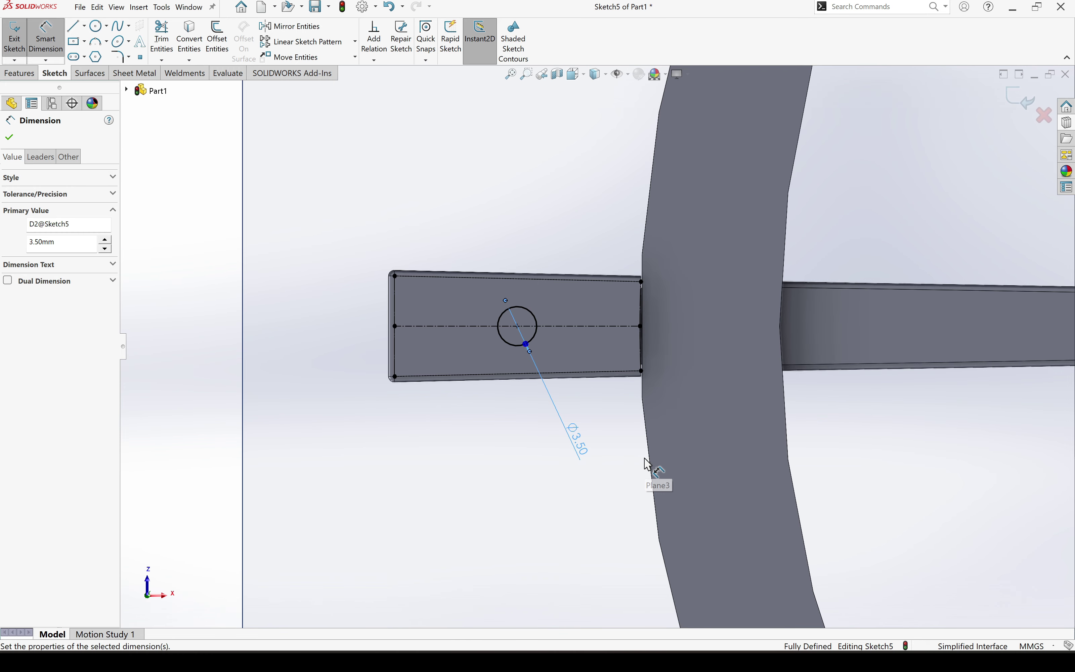
key(Escape)
Extrude the circle as a boss toward the bar's underside with the Up To Next end condition, merging the result.
click(22, 74)
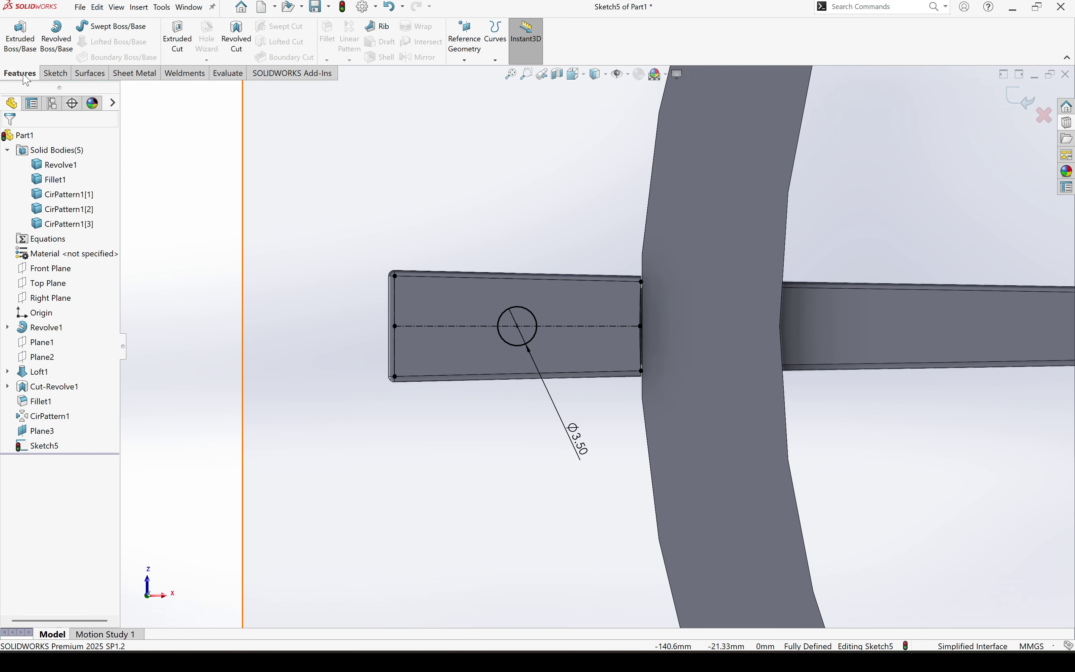
click(20, 36)
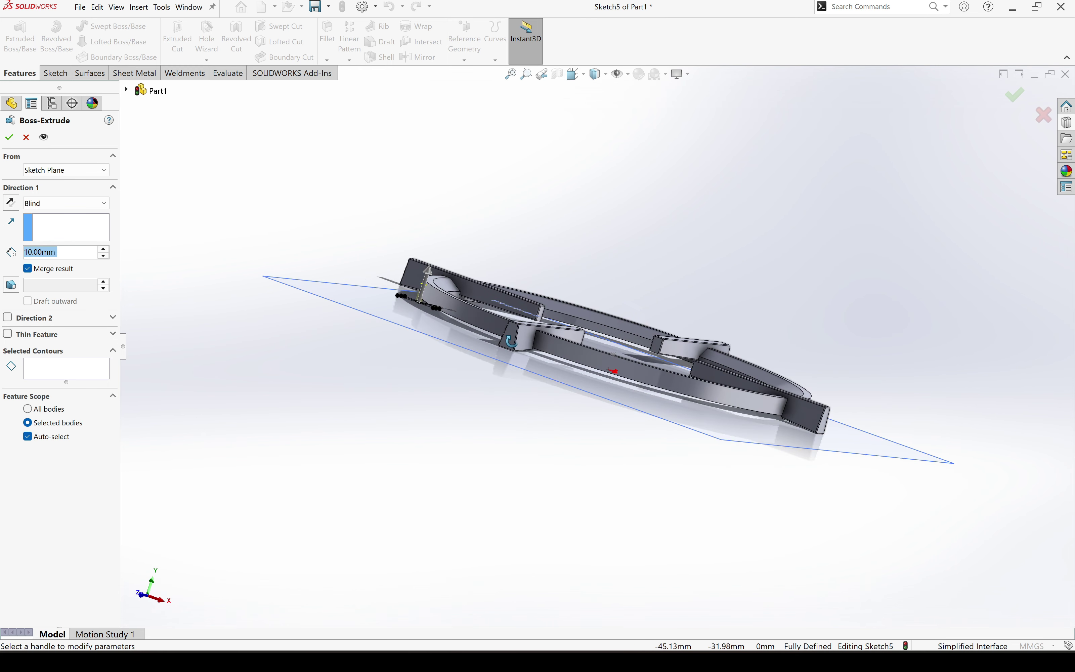
middle_drag(511, 342, 542, 353)
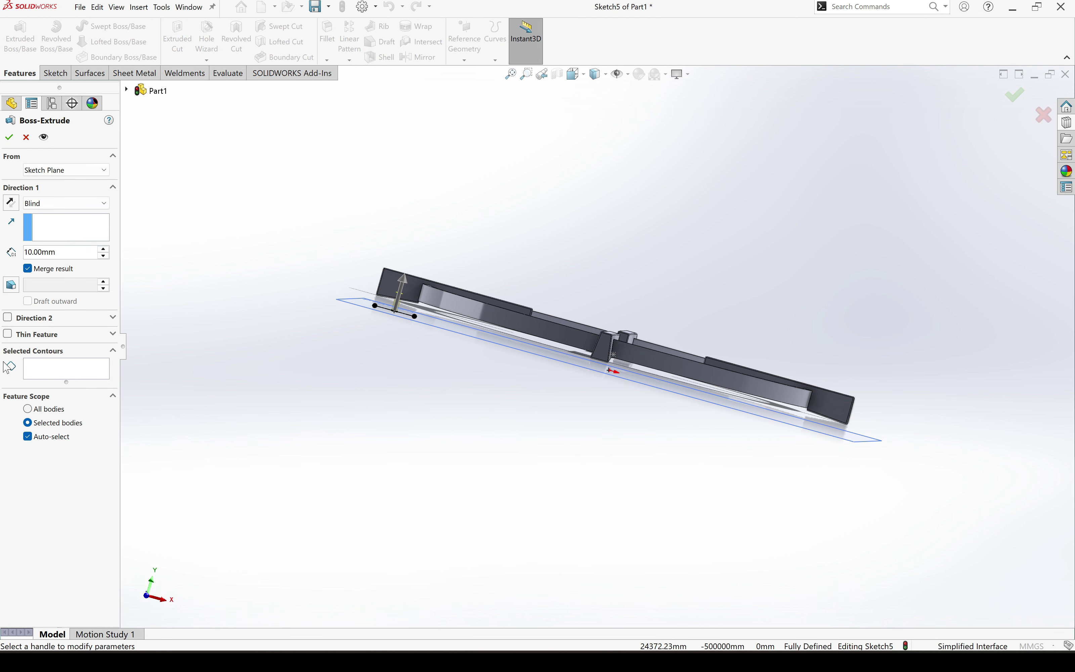
click(57, 210)
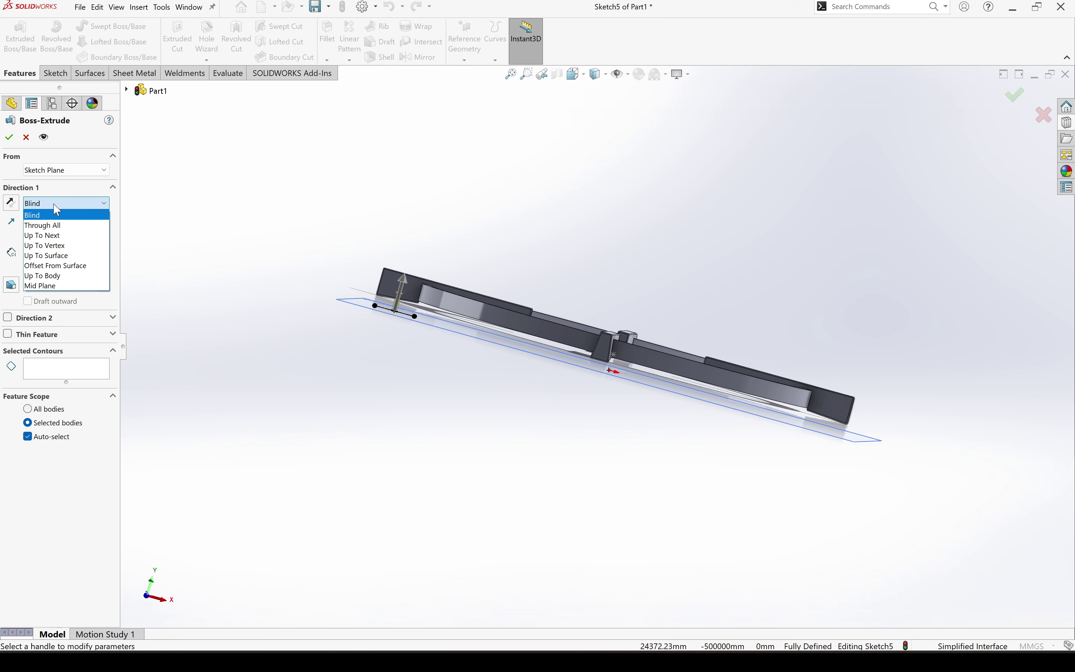
click(51, 235)
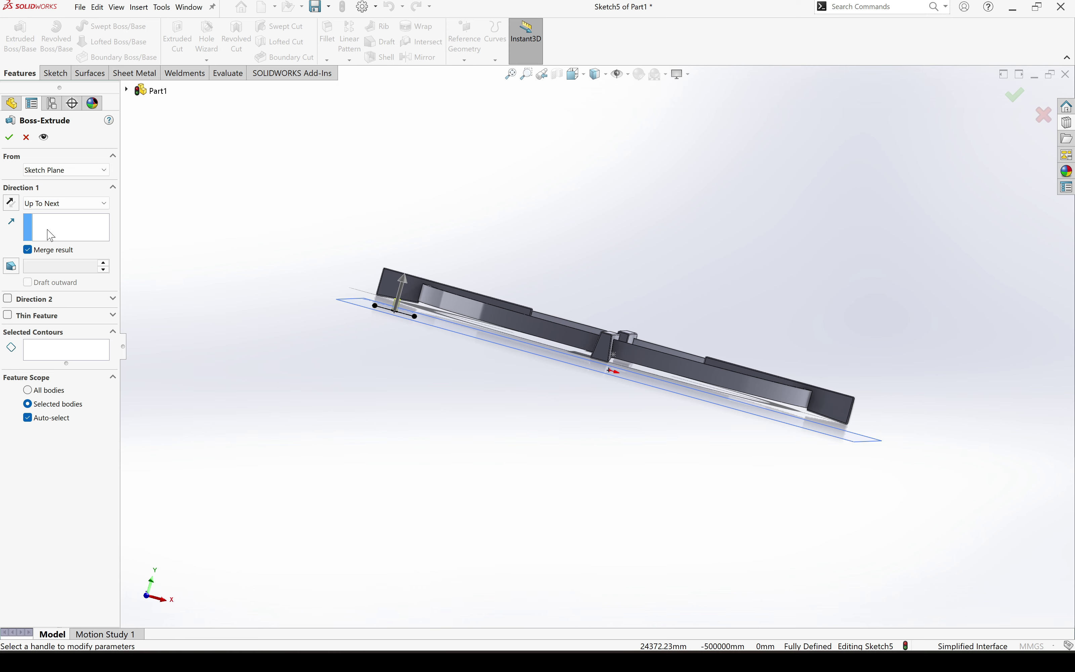
click(10, 140)
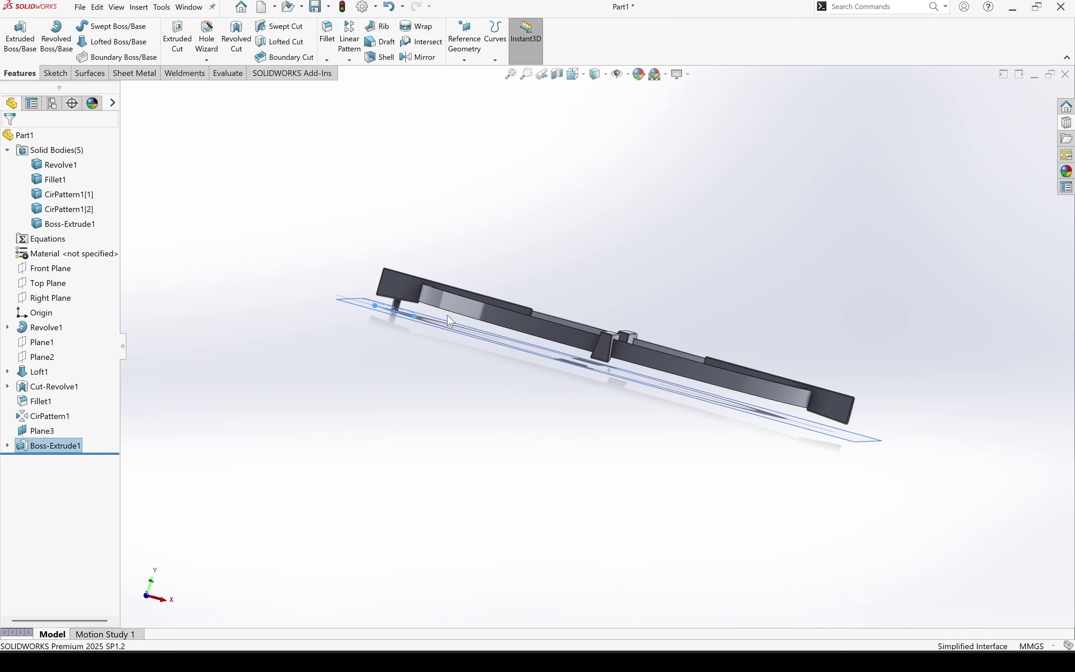
Hide Plane3, the offset reference plane below the ring.
middle_drag(448, 316, 409, 391)
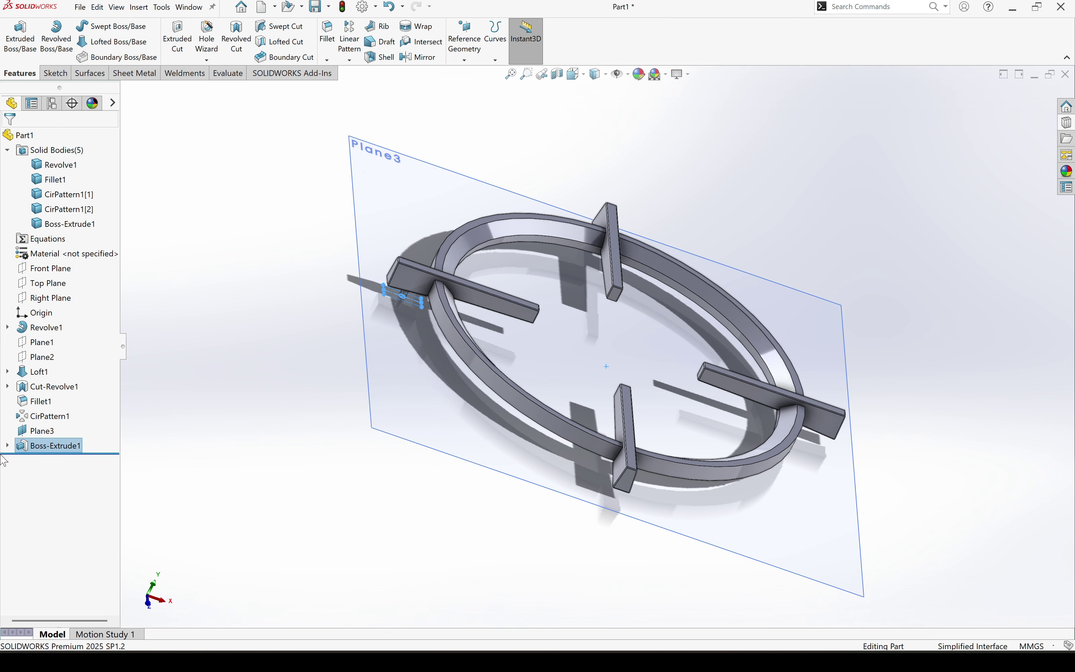
click(50, 432)
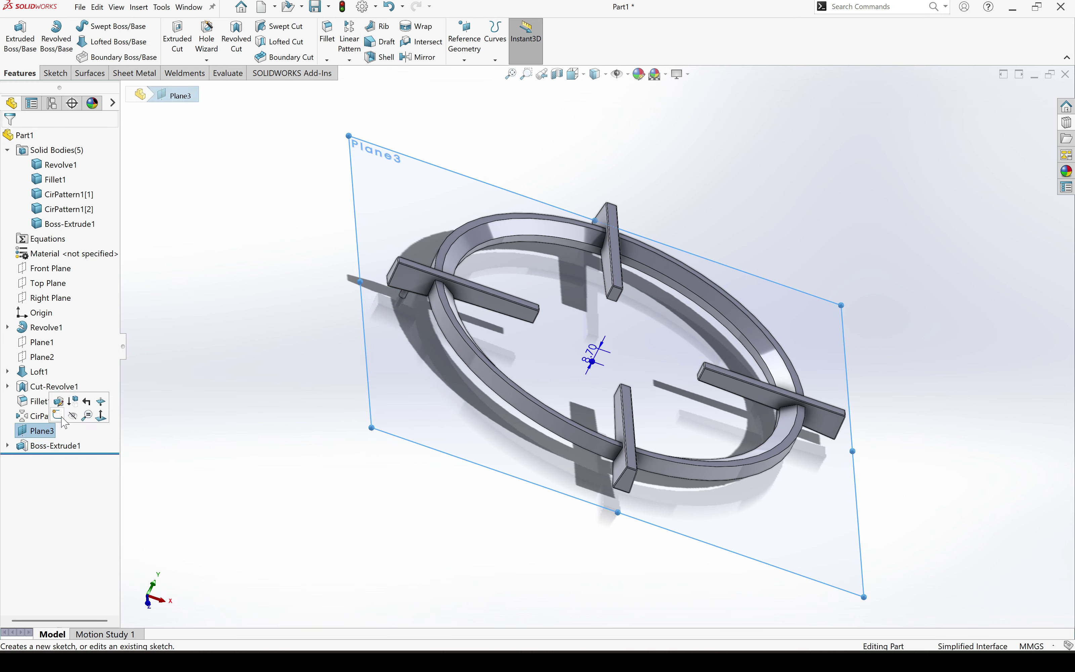
click(80, 420)
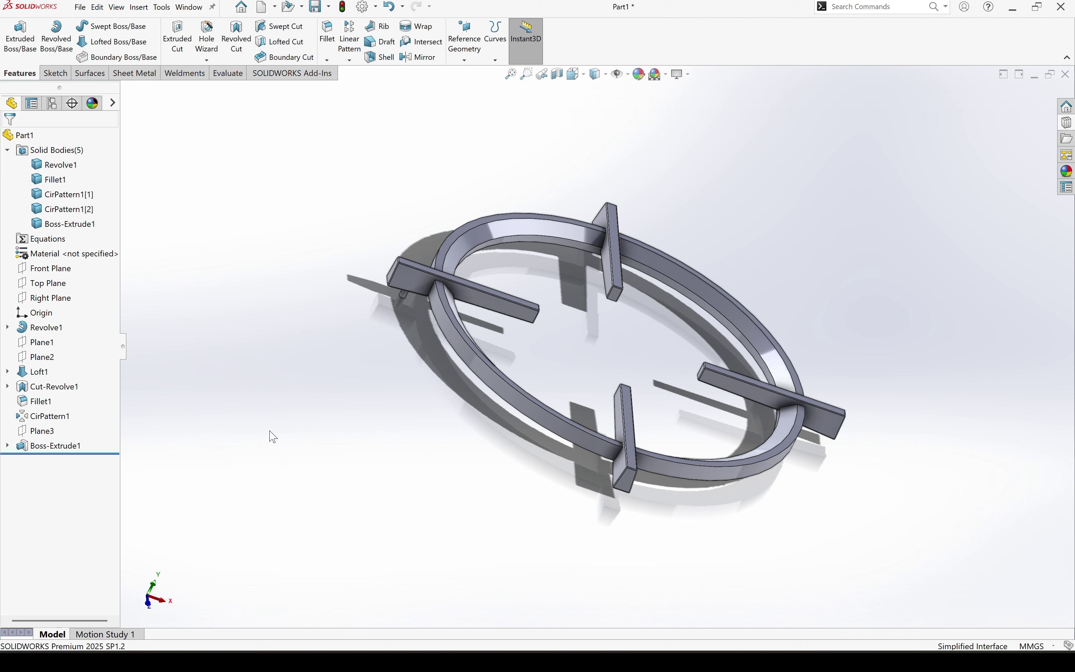
Fillet the free end face of the pin under the bar with a 0.15 mm radius.
middle_drag(397, 465, 792, 401)
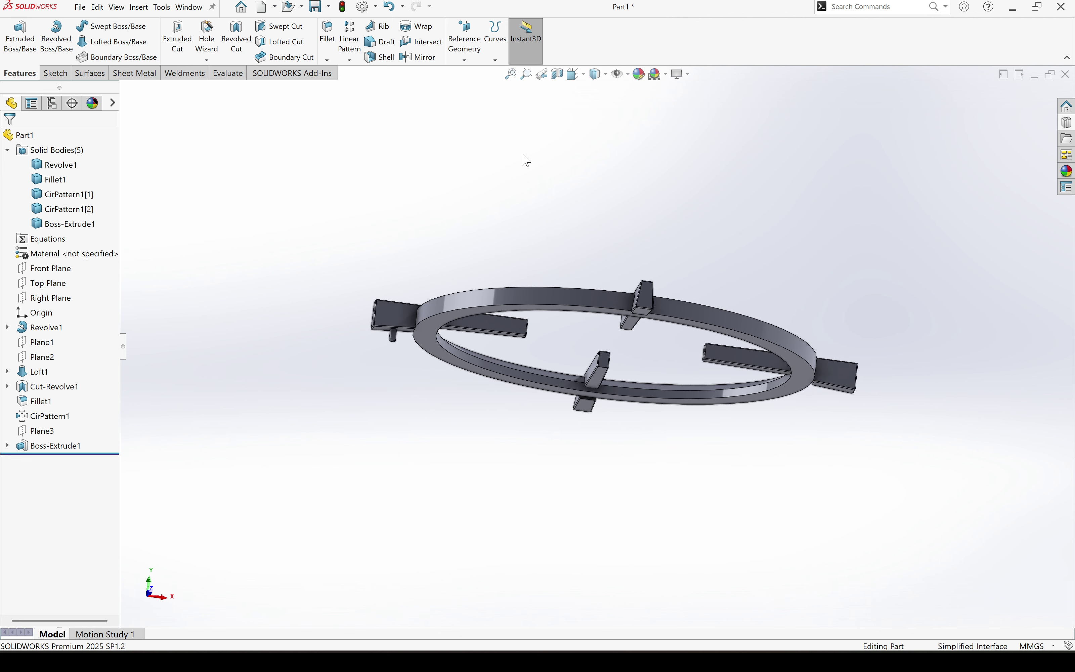
click(327, 42)
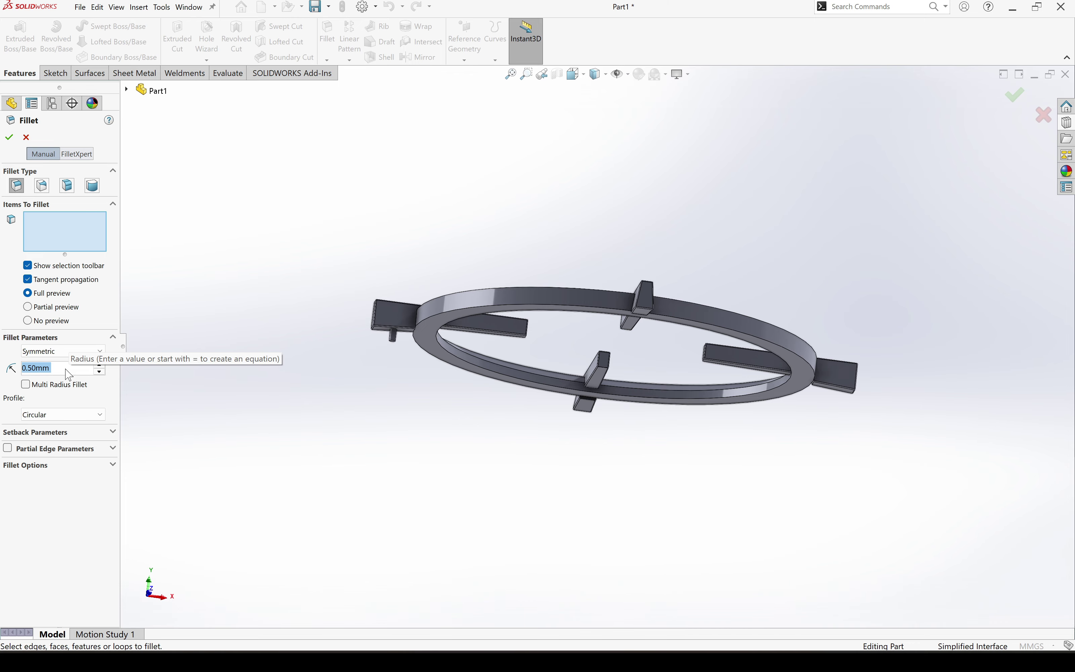
text(0.1)
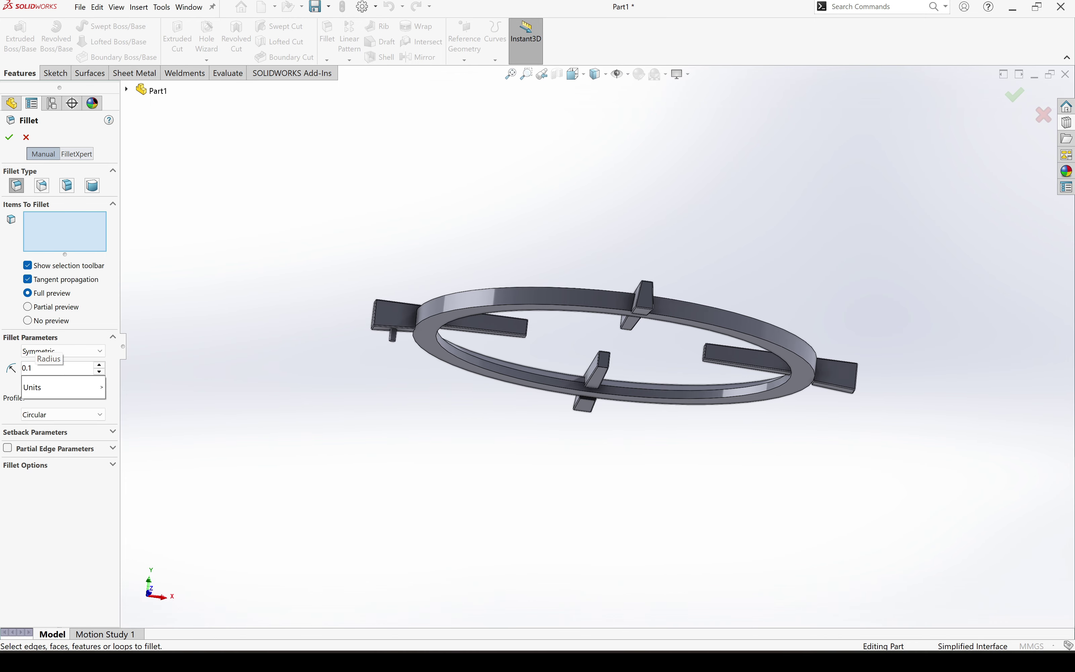
scroll(272, 432, down, 4)
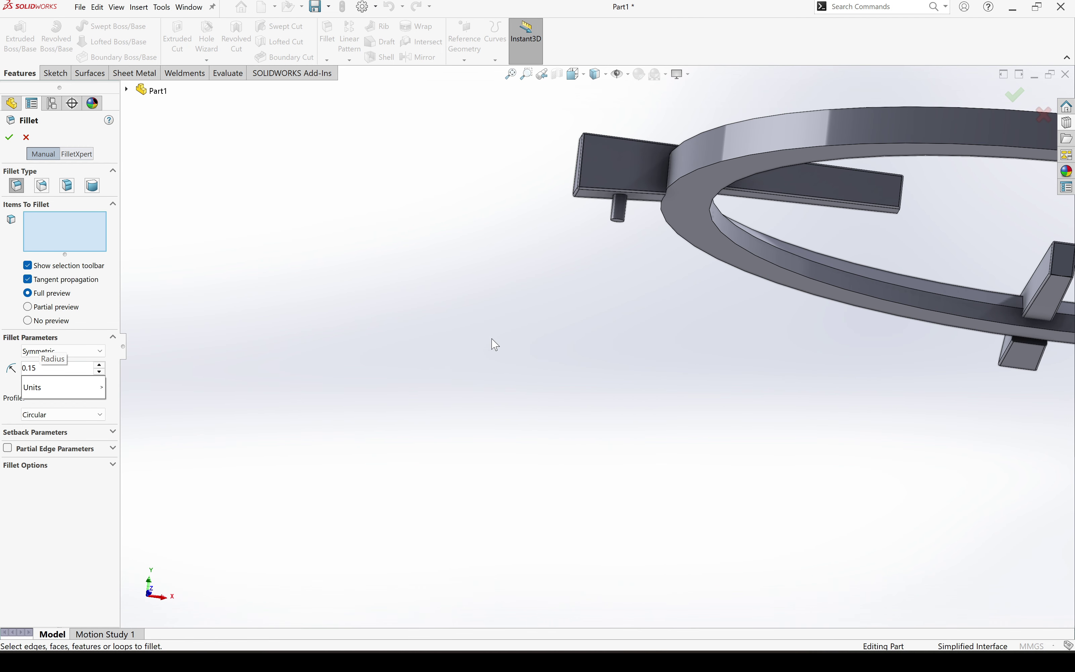
middle_drag(690, 205, 687, 117)
scroll(622, 116, down, 3)
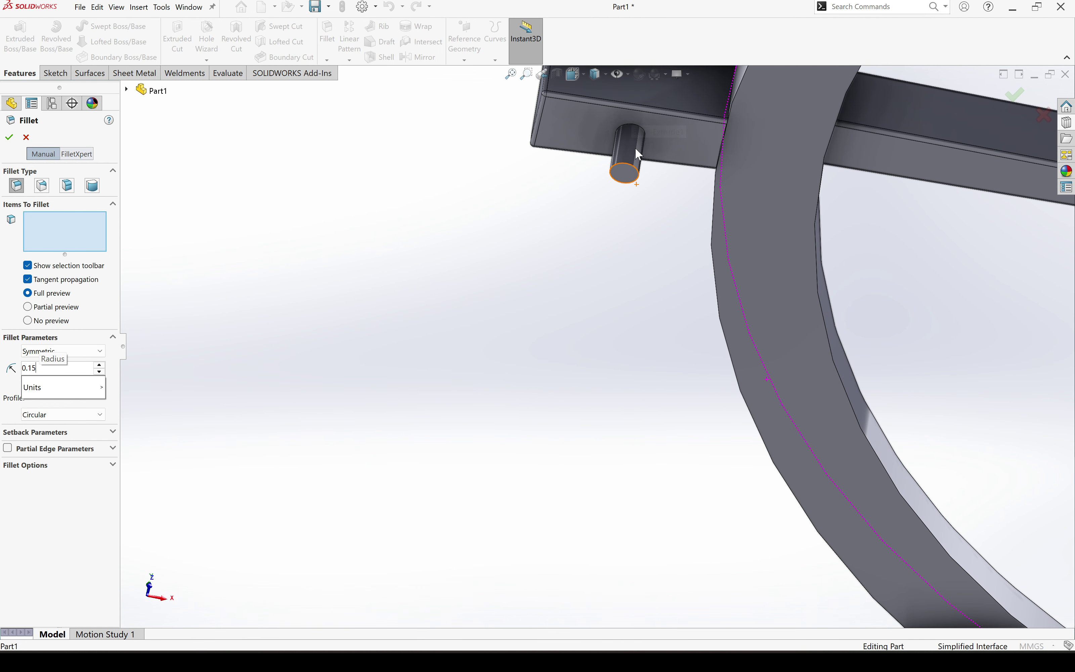
click(624, 174)
click(9, 137)
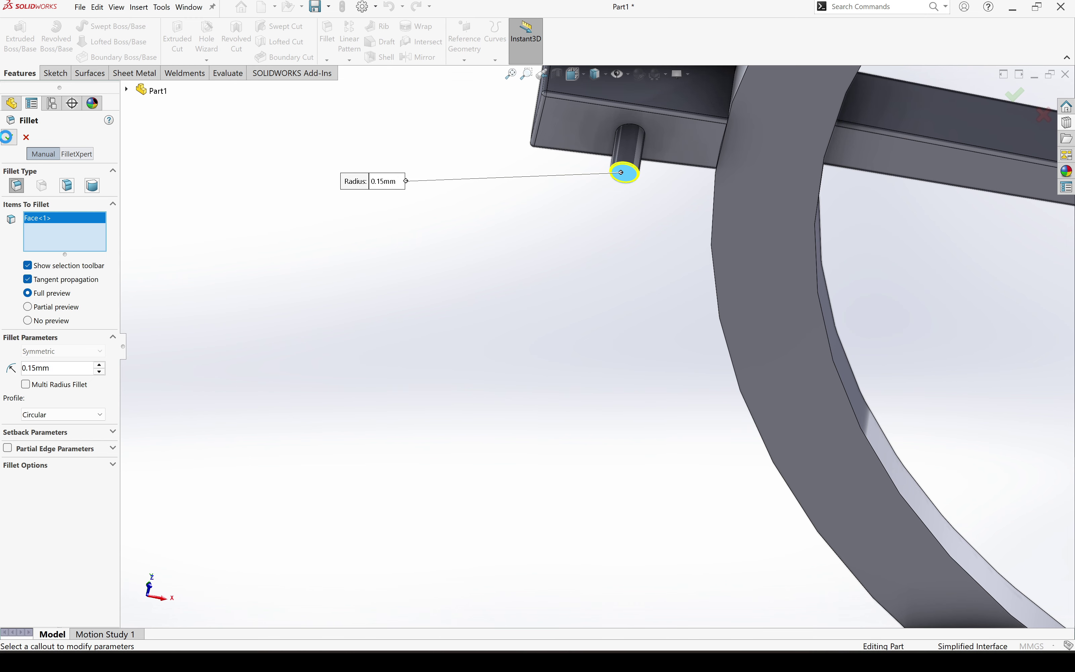
Mirror the pin extrusion and its end fillet across the Right Plane as a geometry pattern onto the opposite bar.
scroll(389, 325, up, 8)
middle_drag(701, 342, 682, 509)
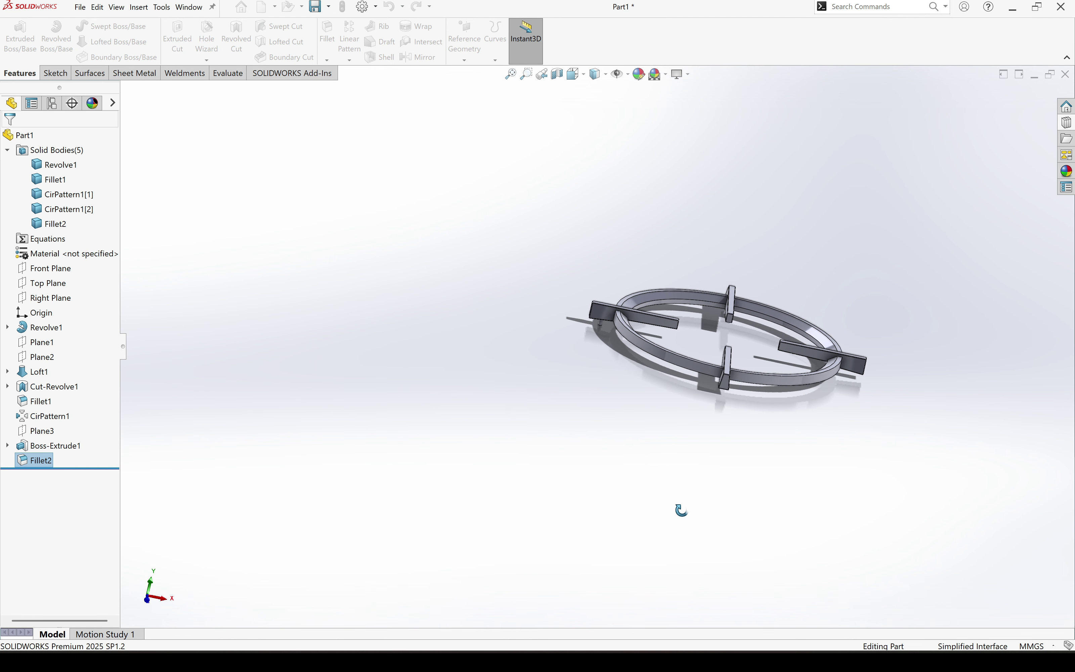
middle_drag(652, 269, 554, 173)
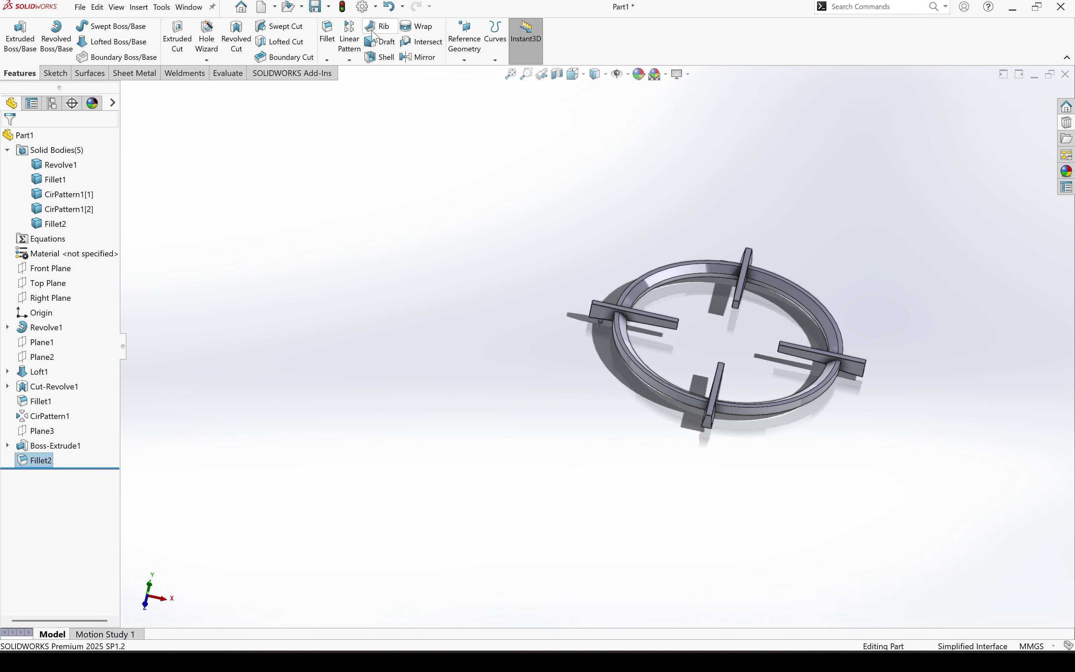
click(418, 57)
middle_drag(404, 369, 442, 194)
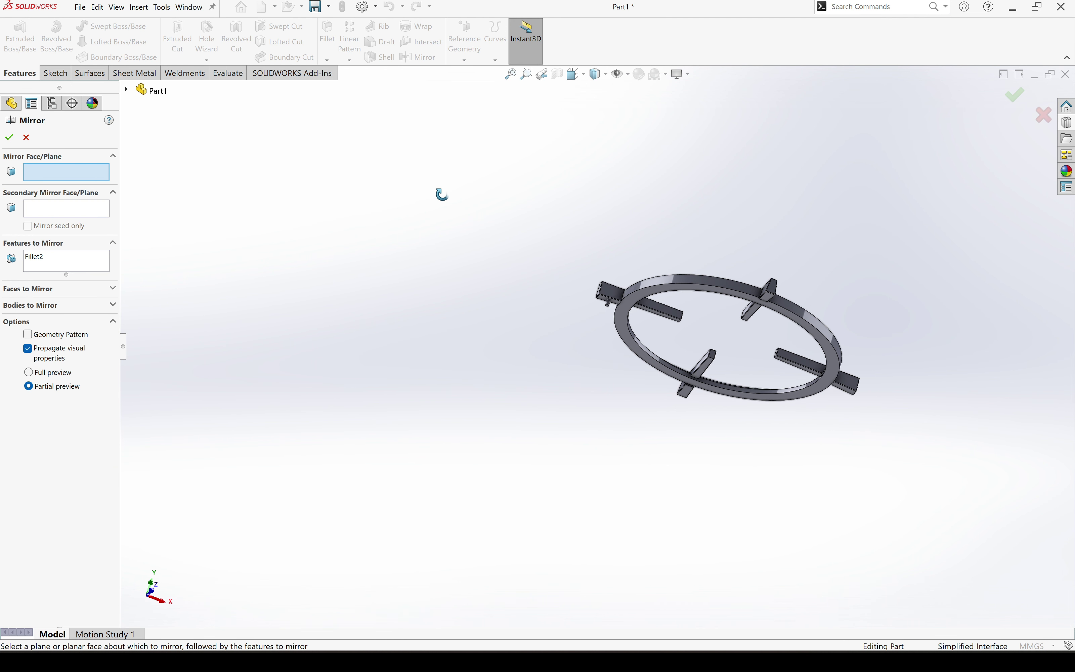
click(27, 335)
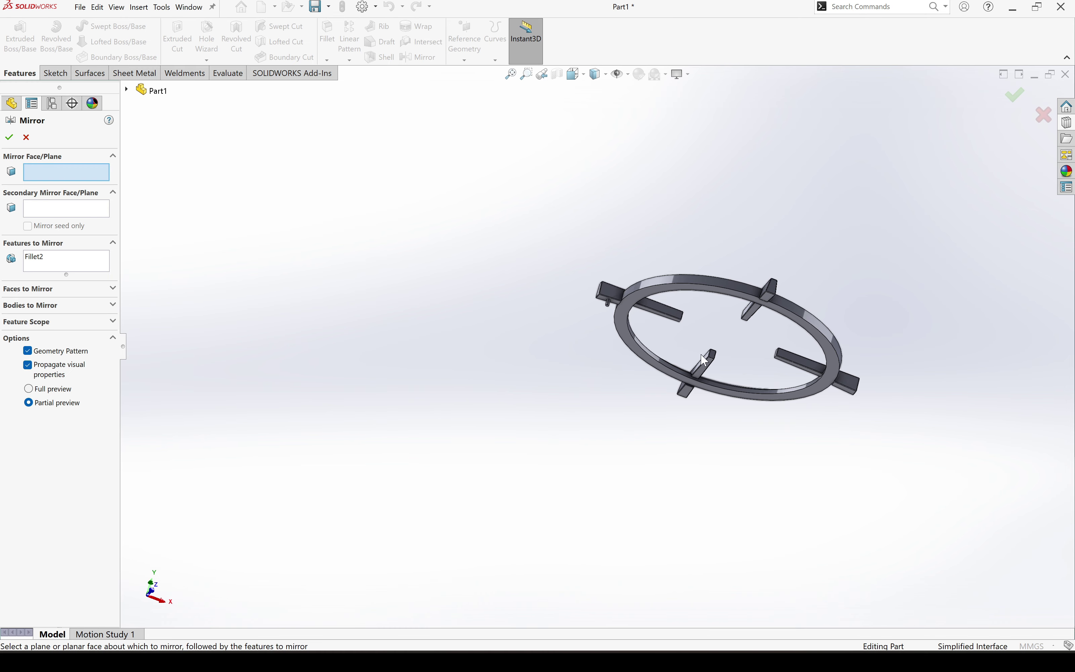
middle_drag(705, 359, 636, 292)
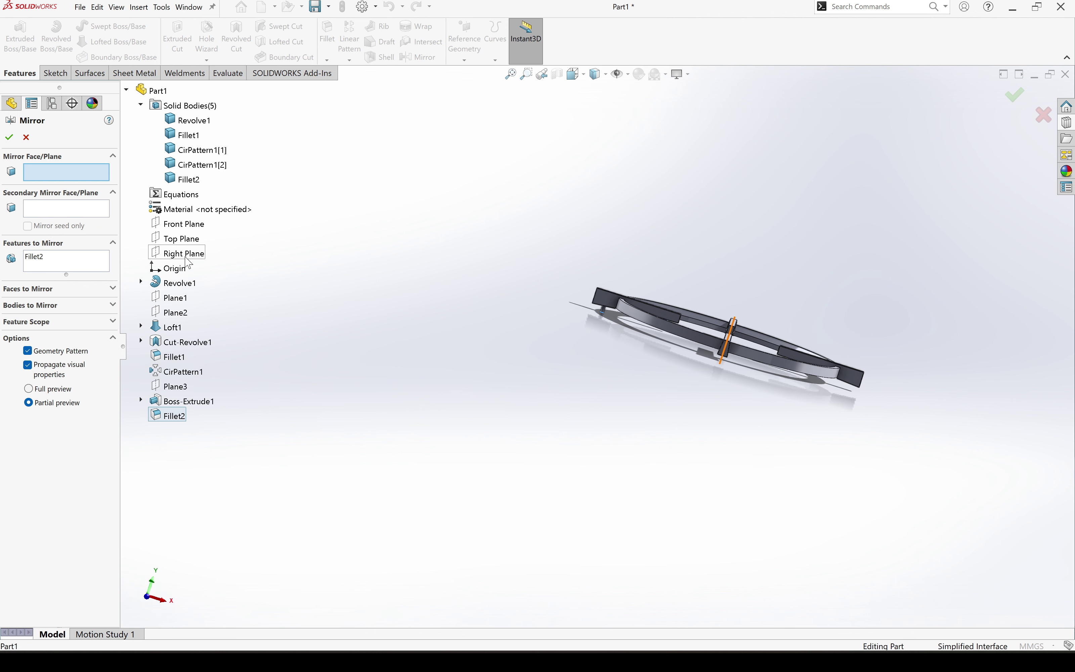
click(186, 260)
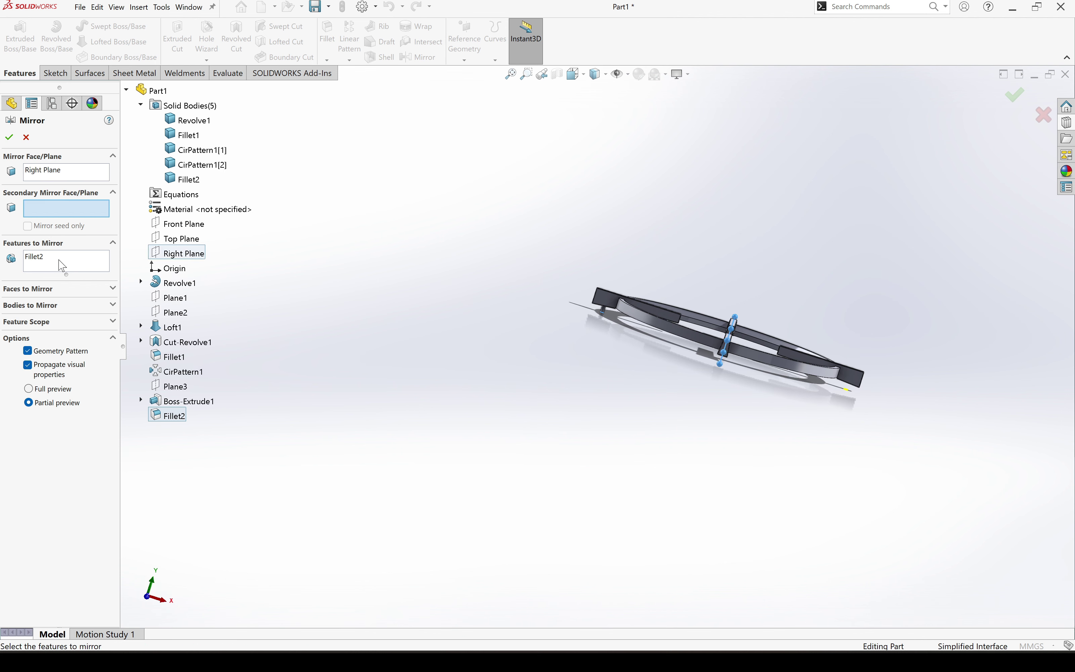
right_click(62, 265)
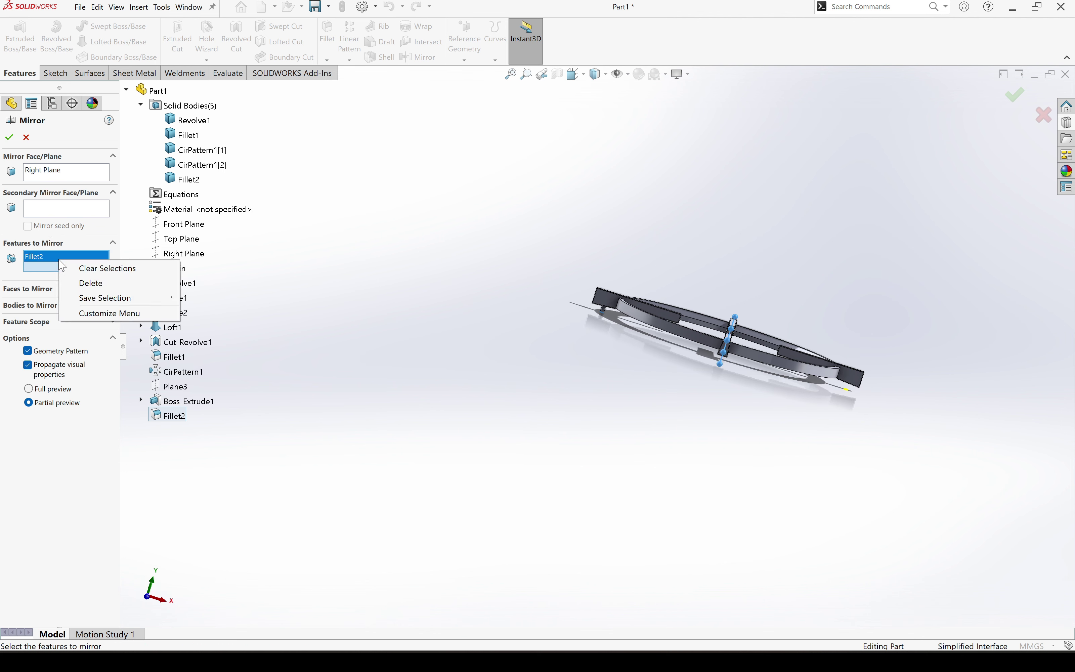
click(102, 269)
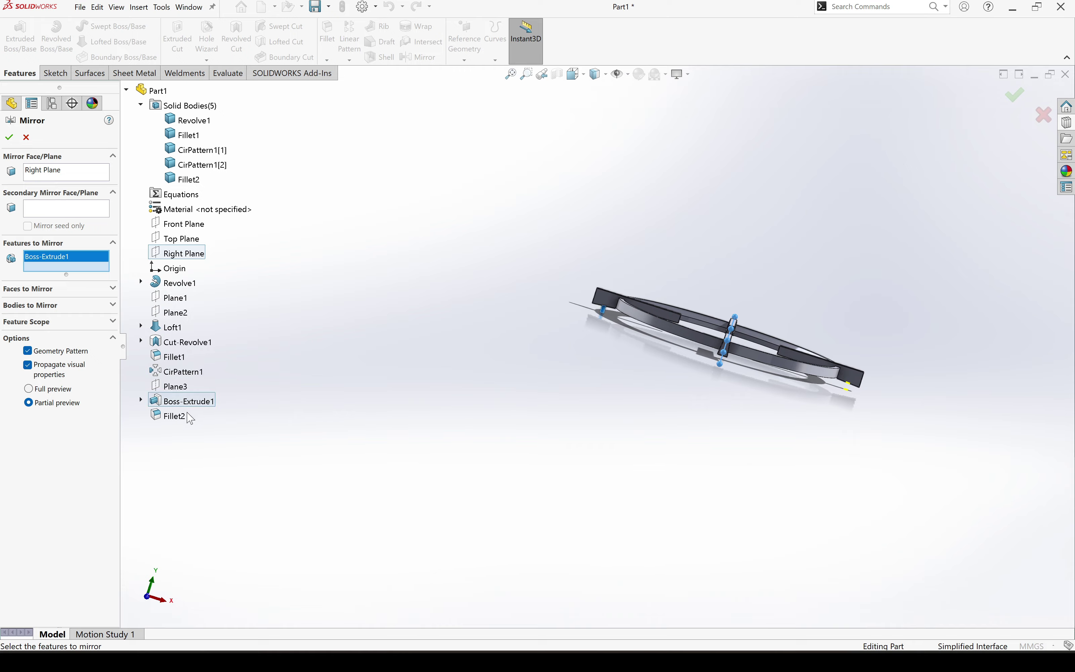
click(175, 417)
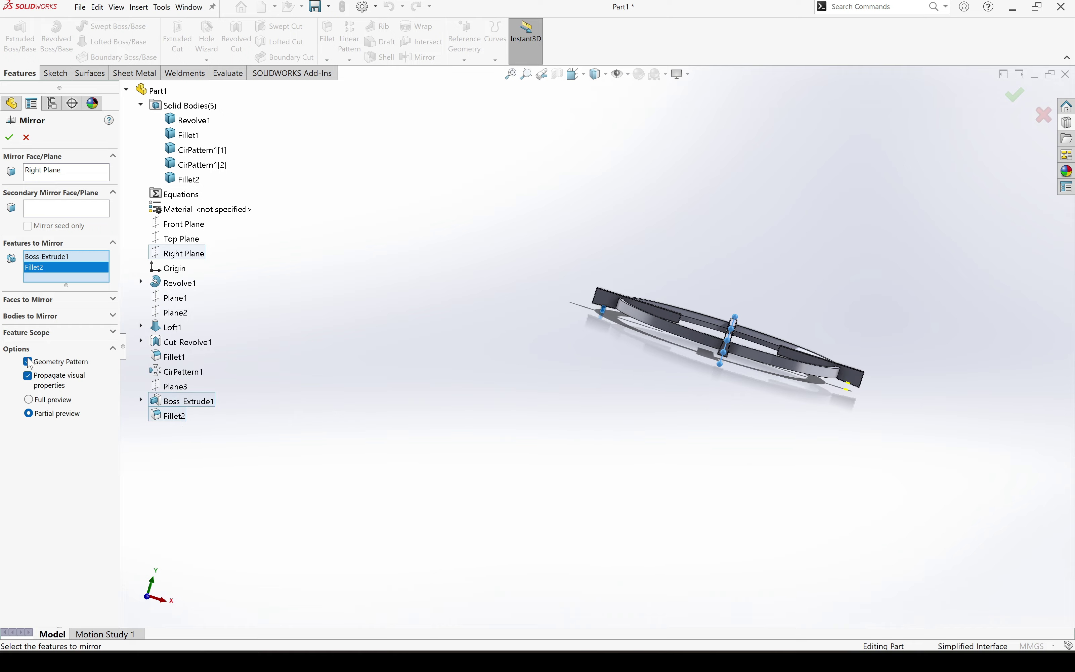
key(Return)
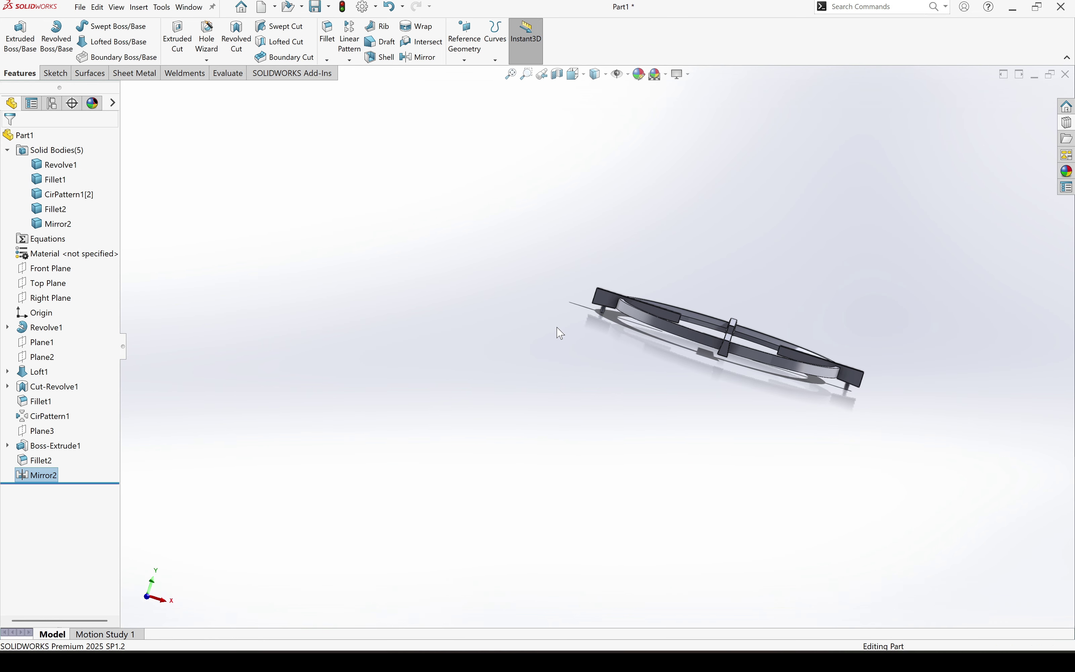
Fillet the edges of the revolved ring with a 0.5 mm radius.
middle_drag(670, 390, 629, 420)
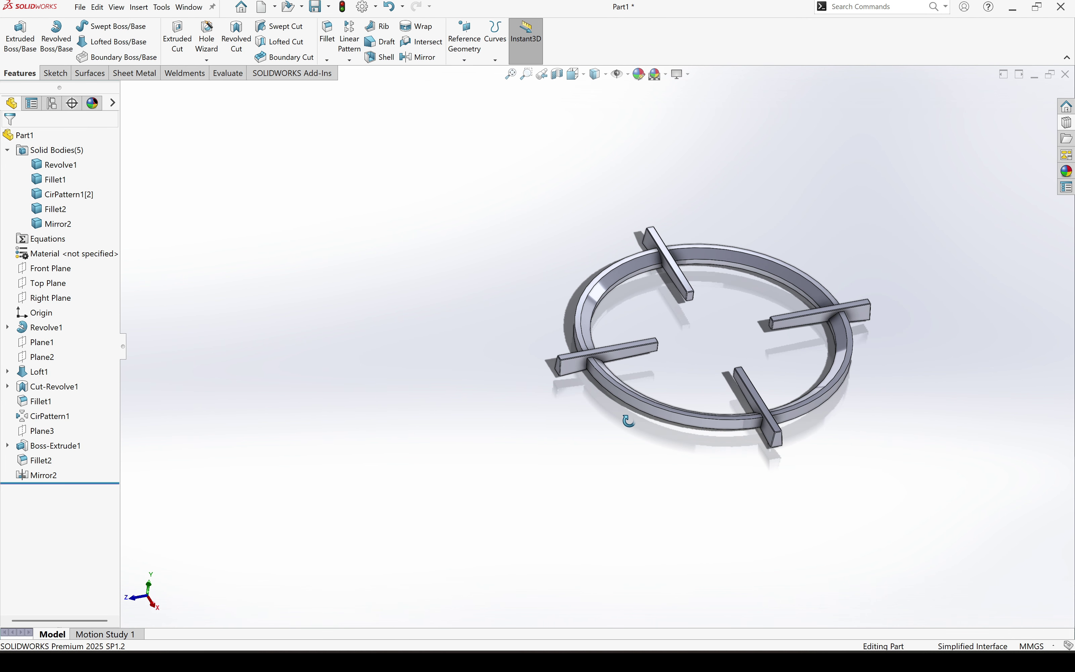
click(327, 44)
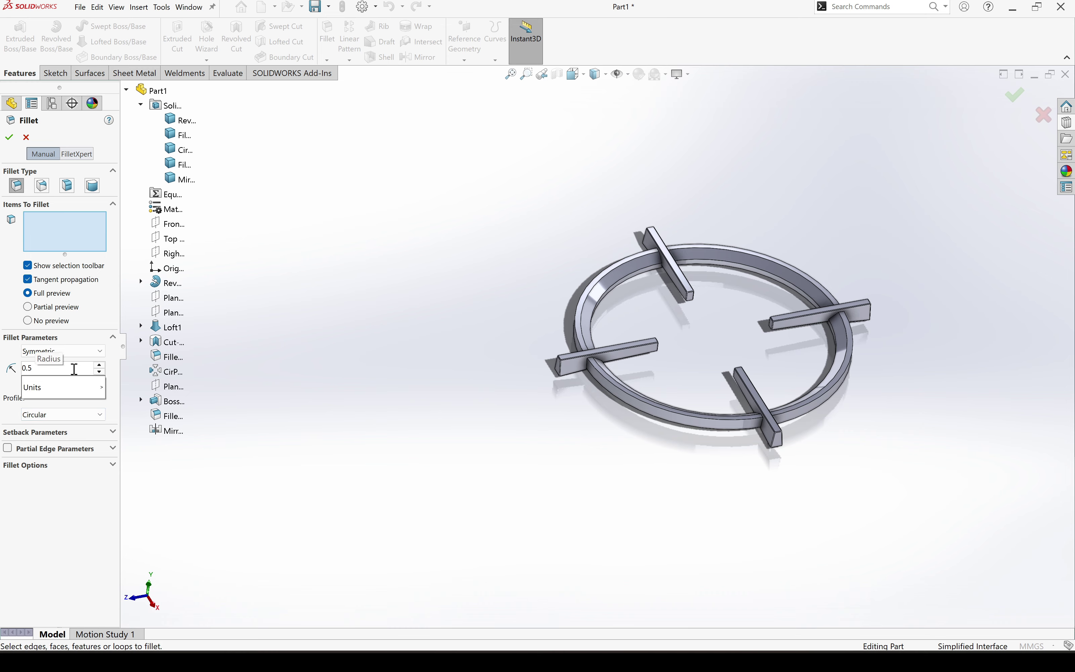
middle_drag(923, 442, 651, 326)
scroll(651, 376, down, 3)
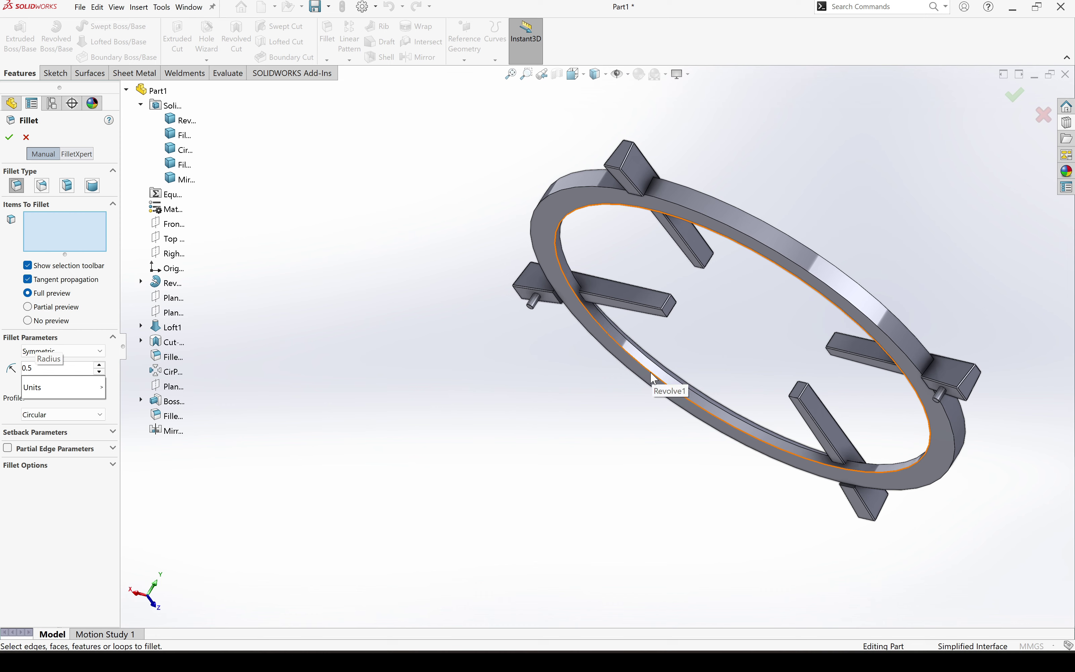
click(10, 138)
Examine the ring, the four bars and the mirrored pins from above and below.
scroll(647, 307, up, 5)
middle_drag(648, 307, 792, 413)
scroll(768, 395, down, 2)
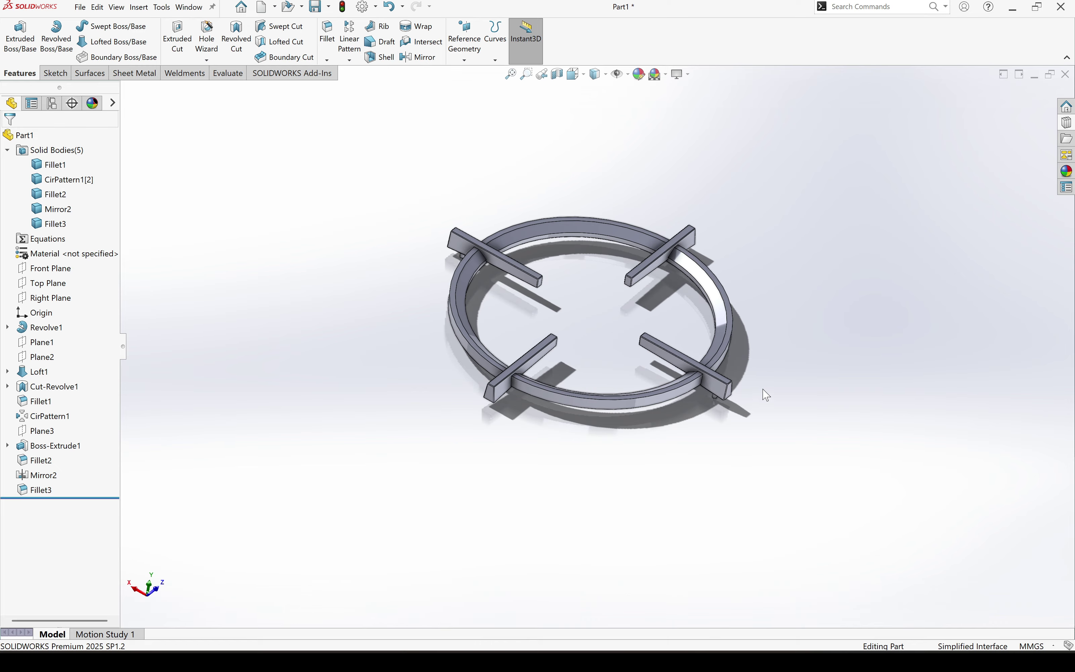
middle_drag(596, 416, 575, 490)
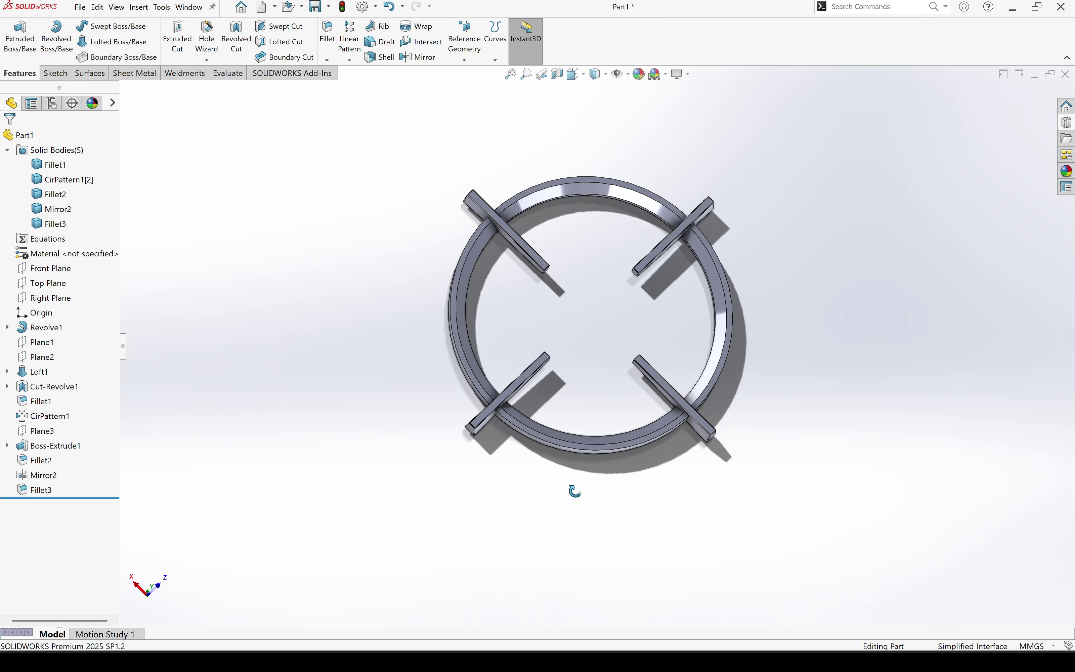
middle_drag(578, 491, 800, 395)
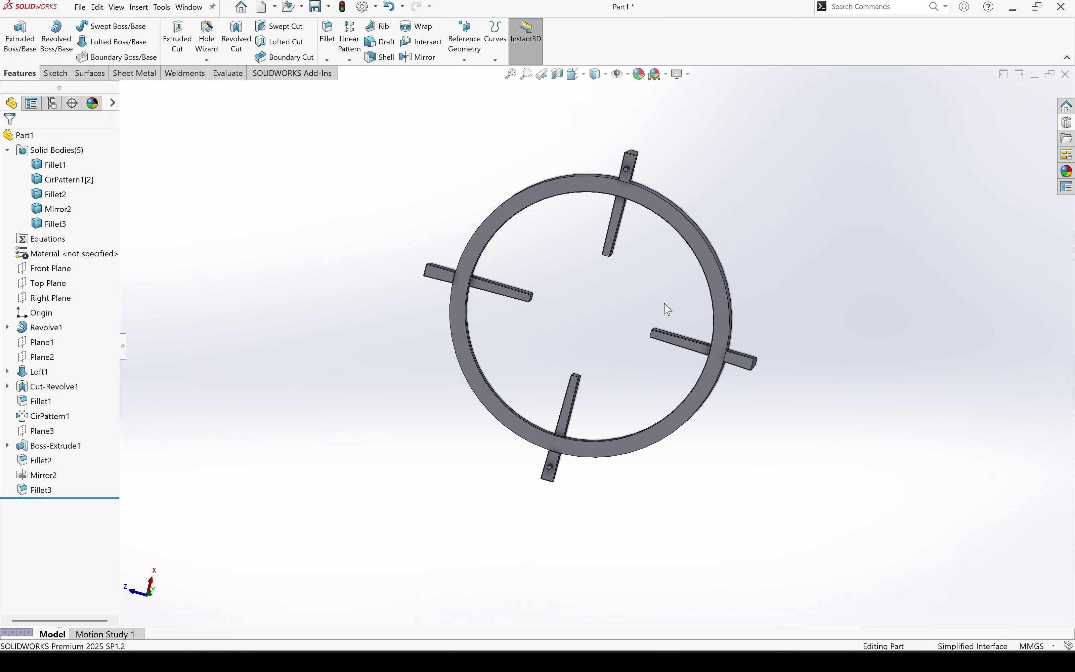
middle_drag(706, 329, 464, 158)
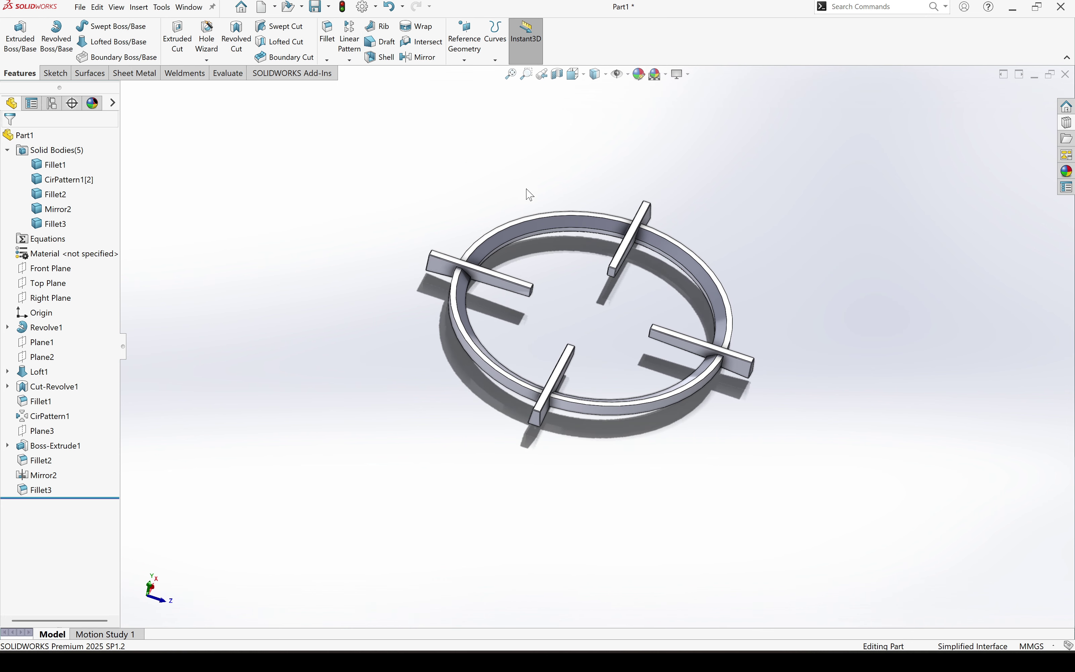
middle_drag(530, 195, 853, 427)
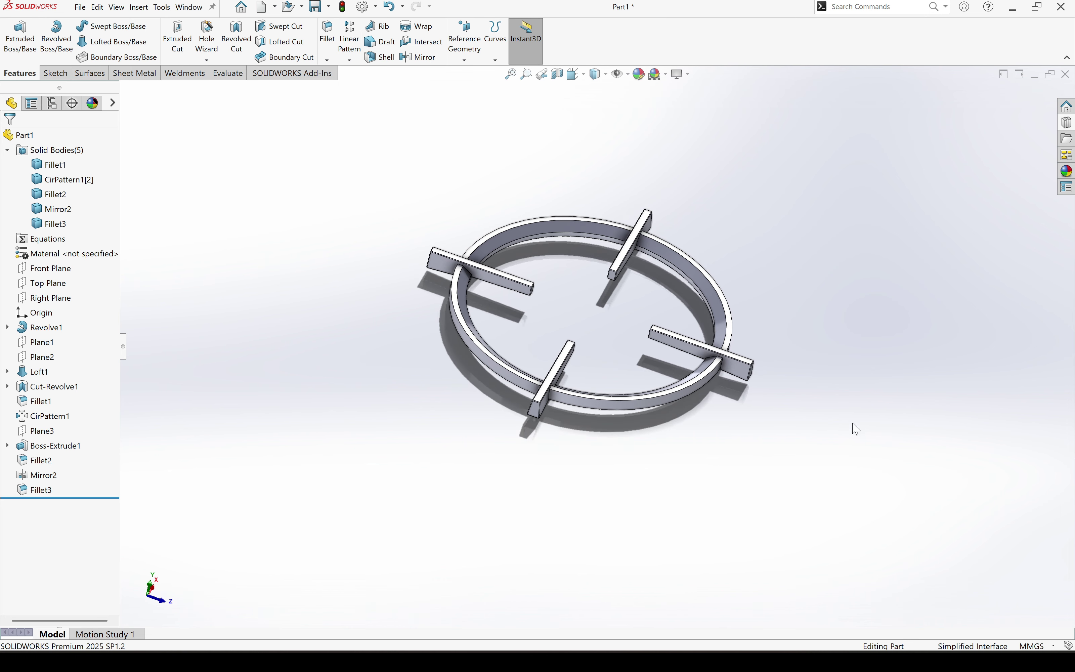
middle_drag(710, 487, 644, 476)
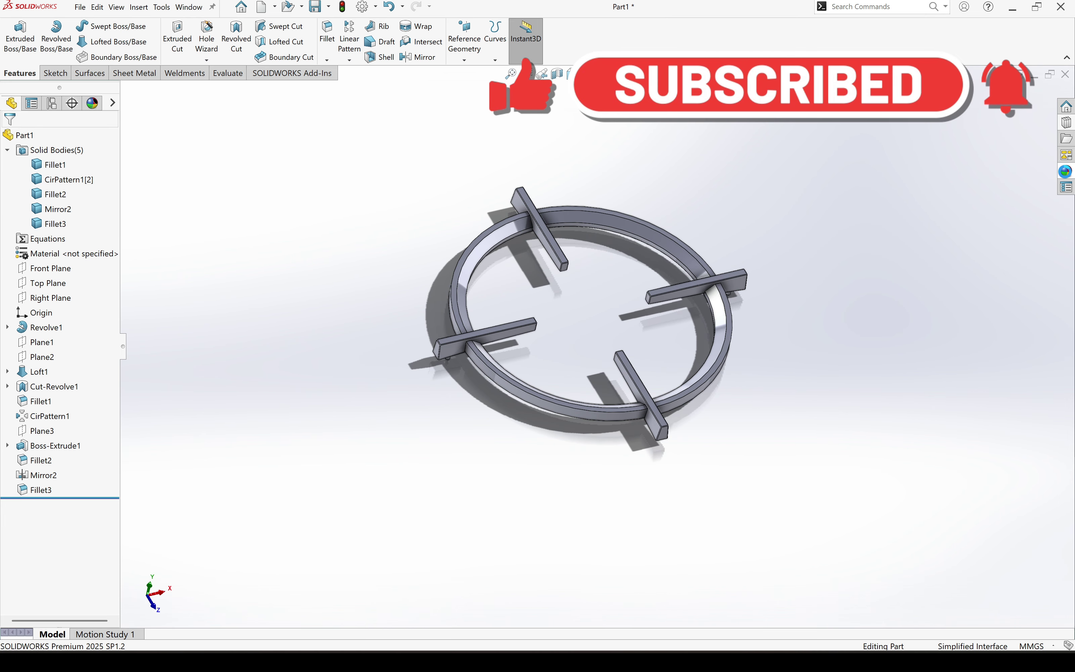
Apply the cast iron metal appearance to the whole part.
click(1066, 171)
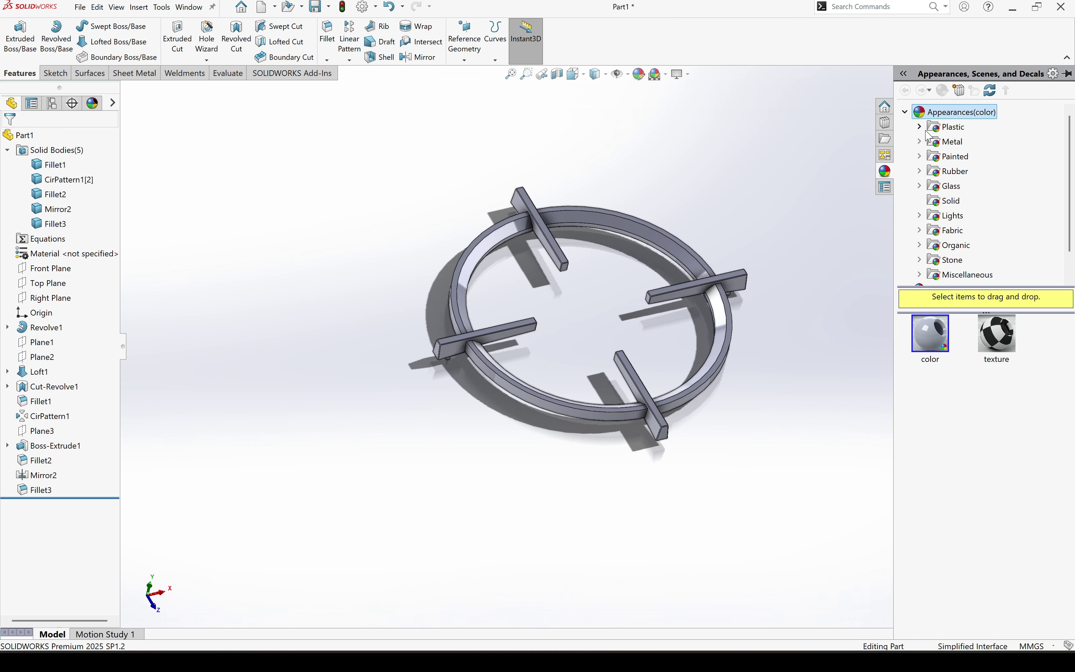
click(920, 142)
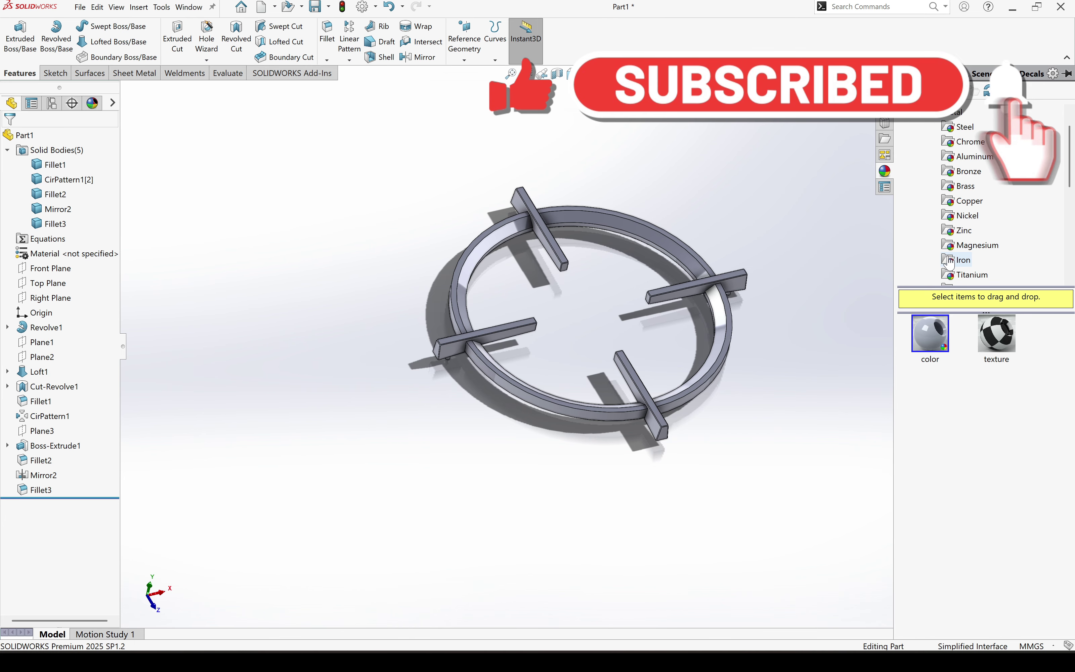
click(960, 260)
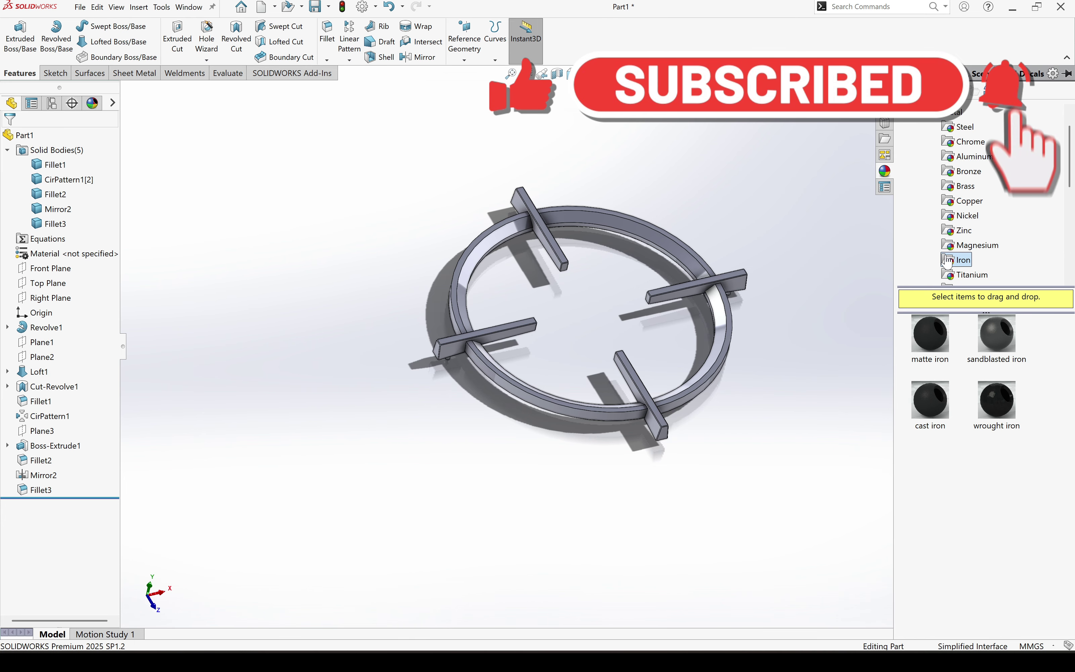
double_click(931, 403)
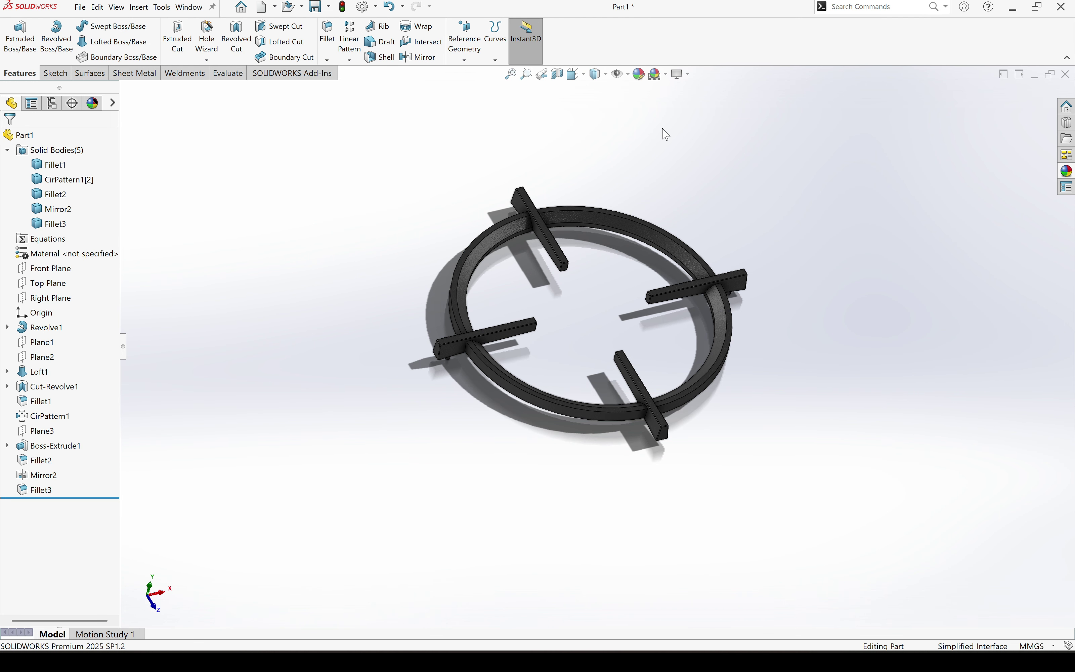
Set the display style to shaded without edges and switch the scene to a plain white background.
click(597, 75)
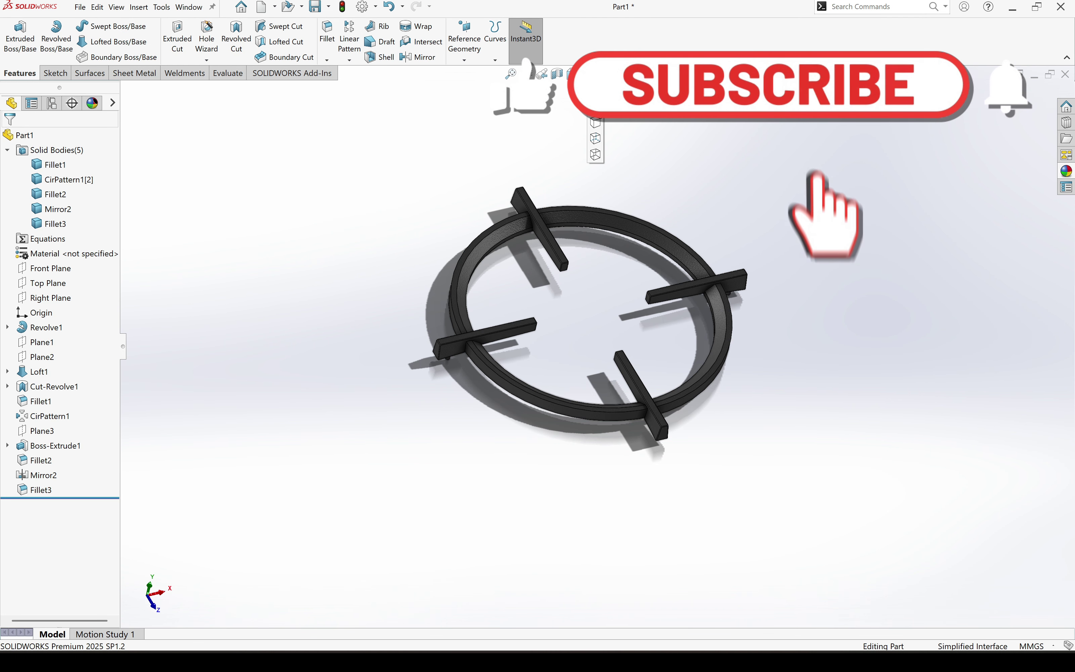
click(595, 122)
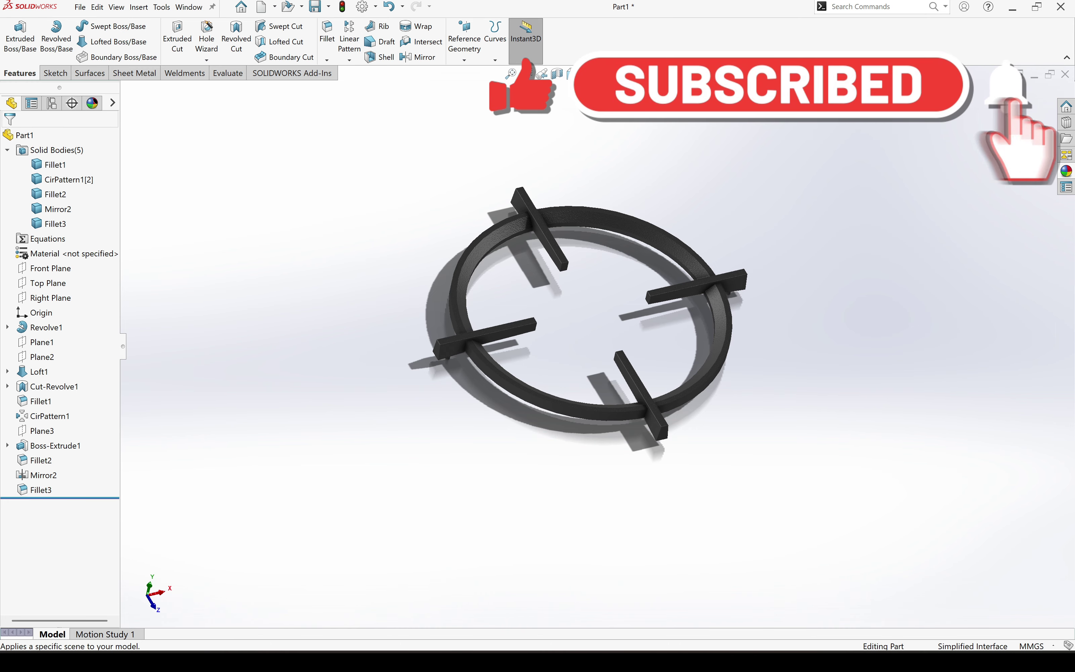
click(660, 74)
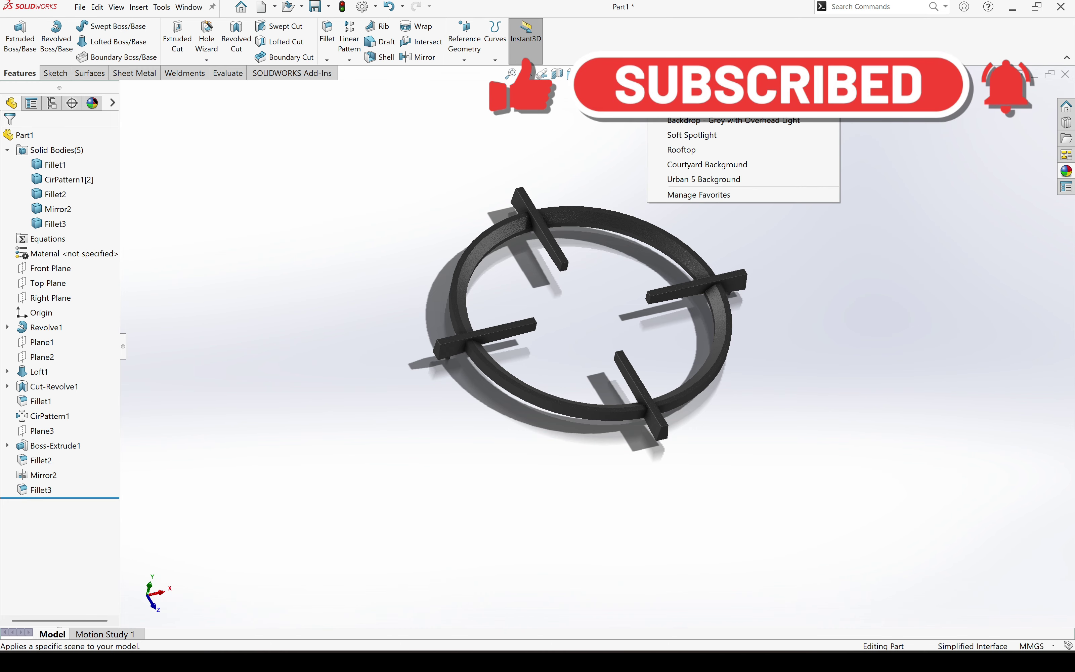
click(680, 105)
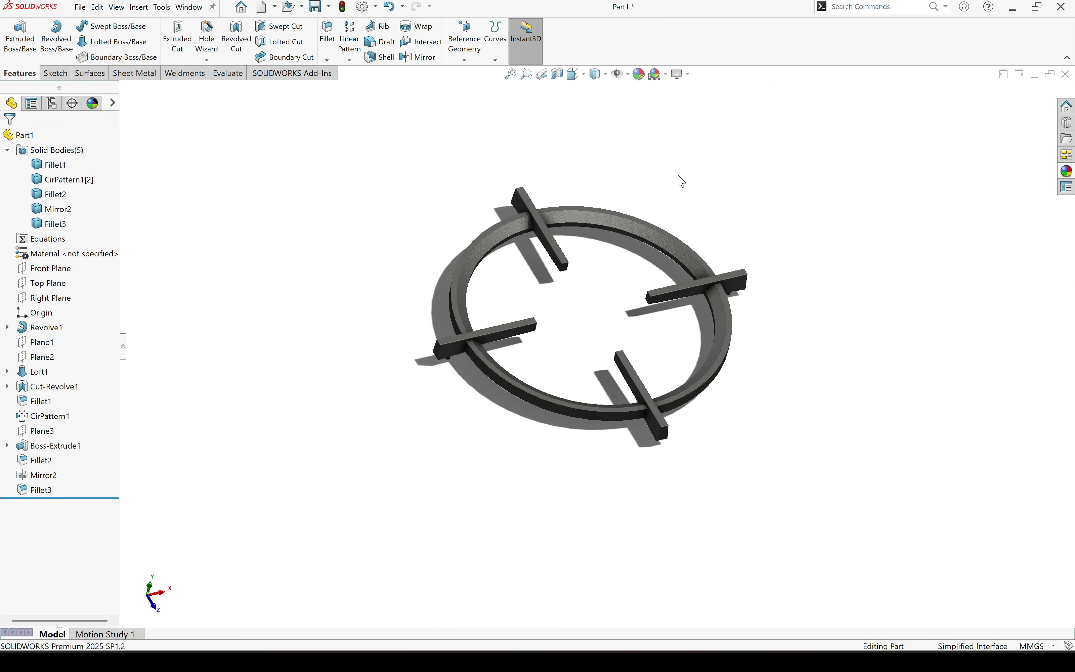
Fit the part to the view and inspect the cast iron ring, bars and pins from all sides.
click(511, 74)
middle_drag(729, 311, 705, 595)
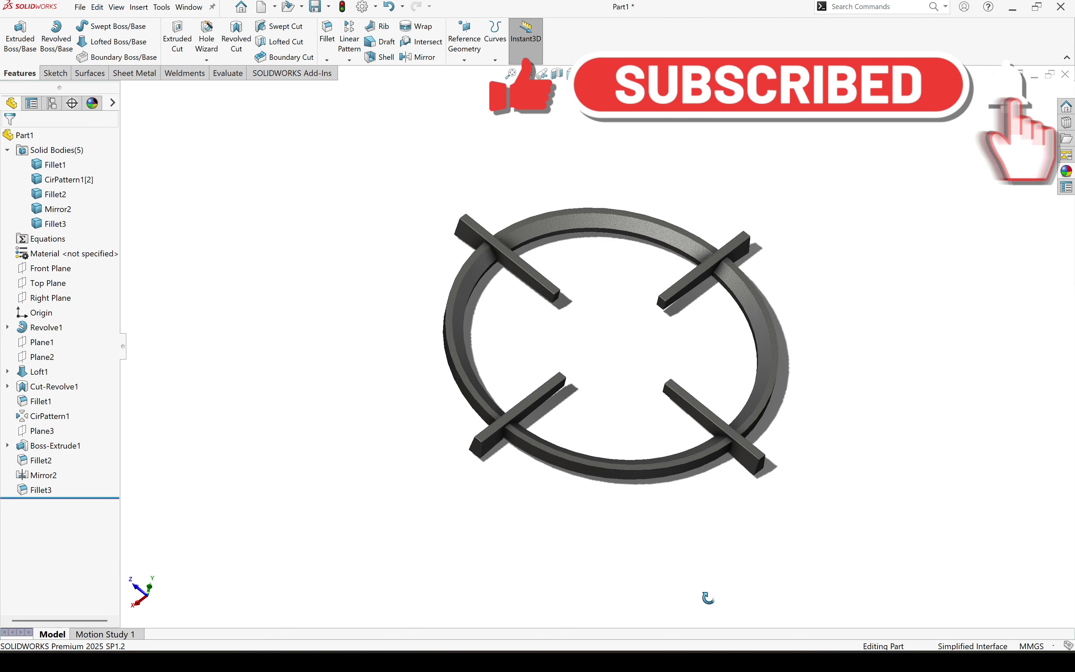
middle_drag(708, 598, 852, 334)
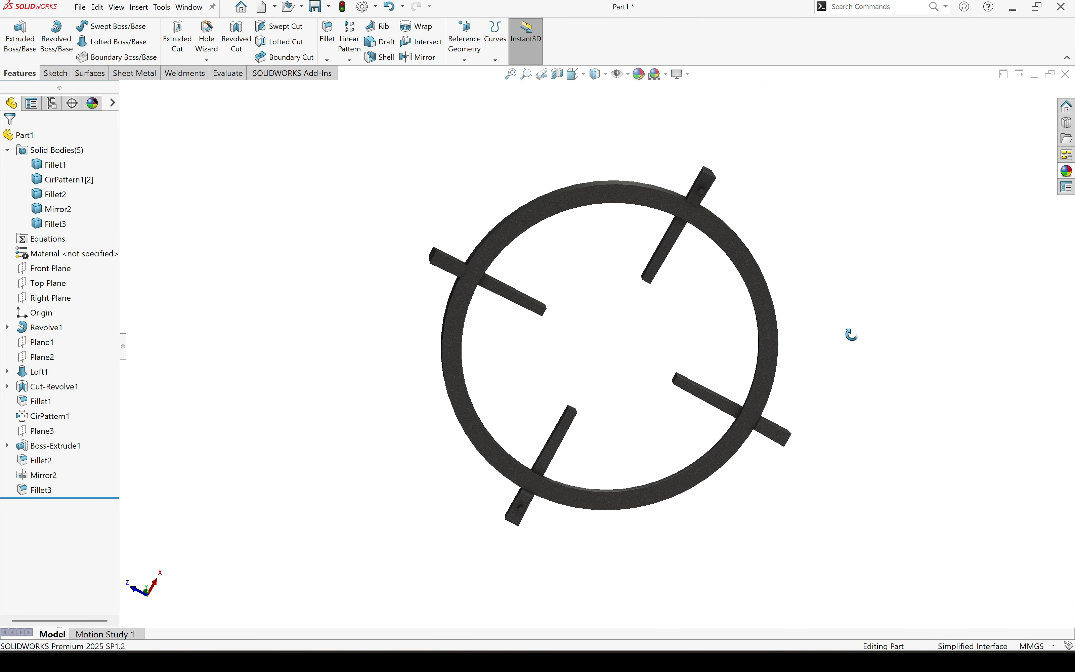
middle_drag(852, 336, 680, 397)
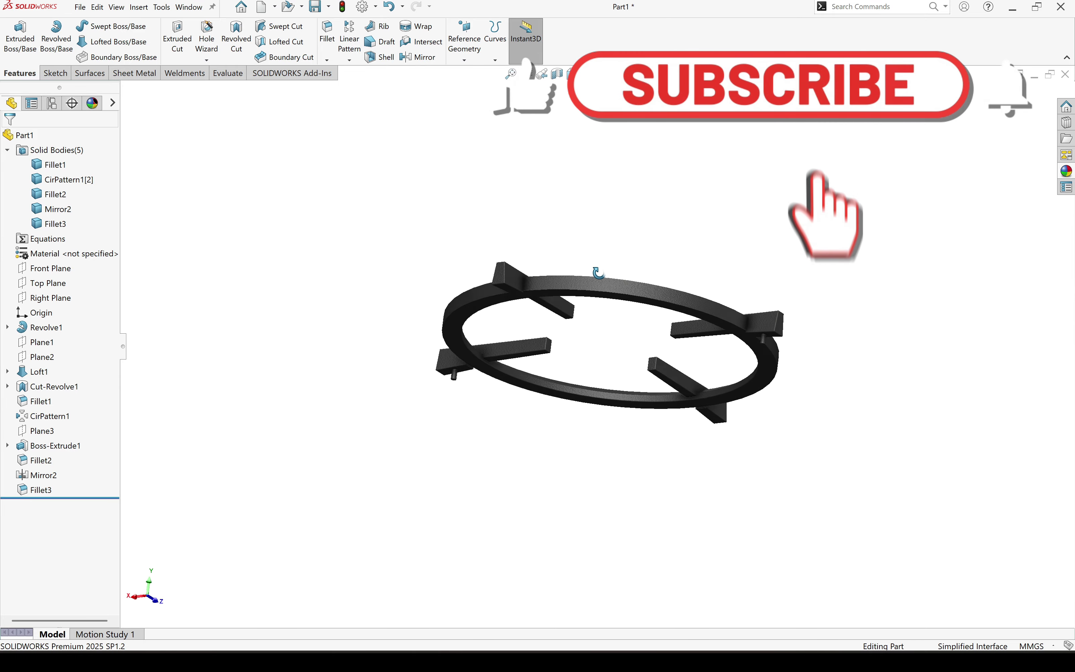
mouse_move(598, 273)
middle_down()
mouse_move(527, 284)
mouse_move(475, 318)
mouse_move(444, 359)
mouse_move(594, 282)
middle_up()
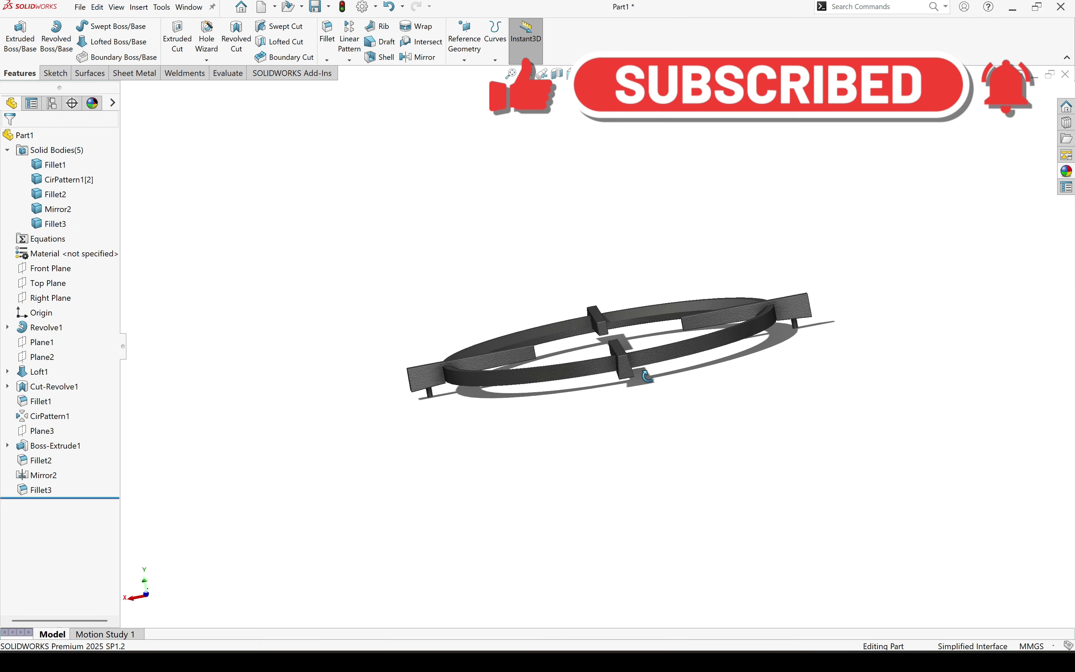
middle_drag(639, 463, 612, 420)
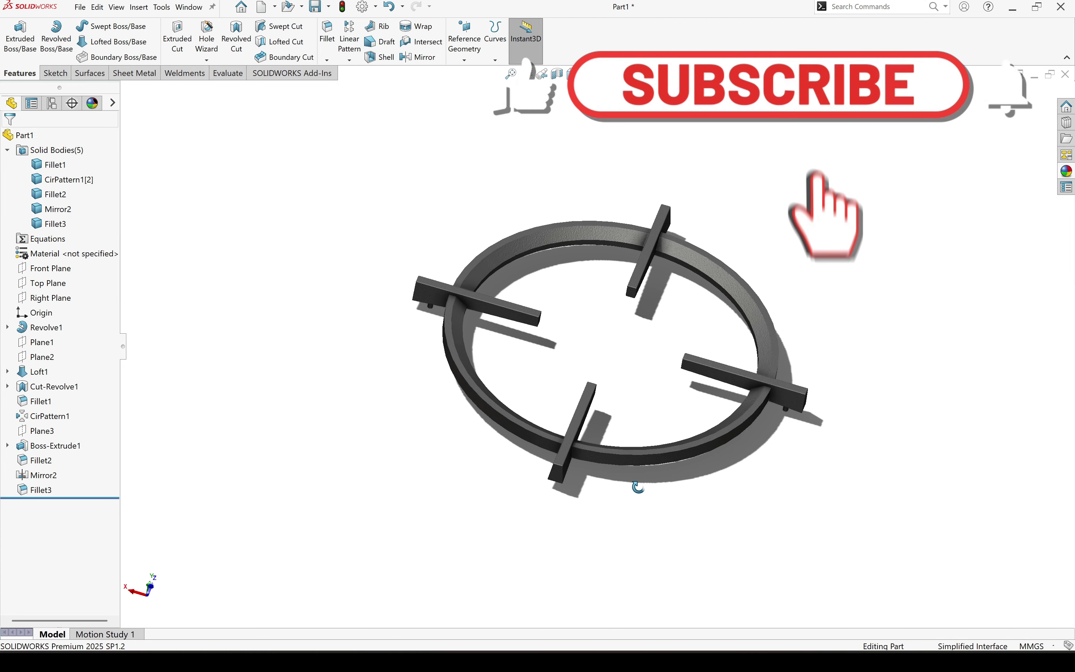
middle_drag(638, 487, 605, 428)
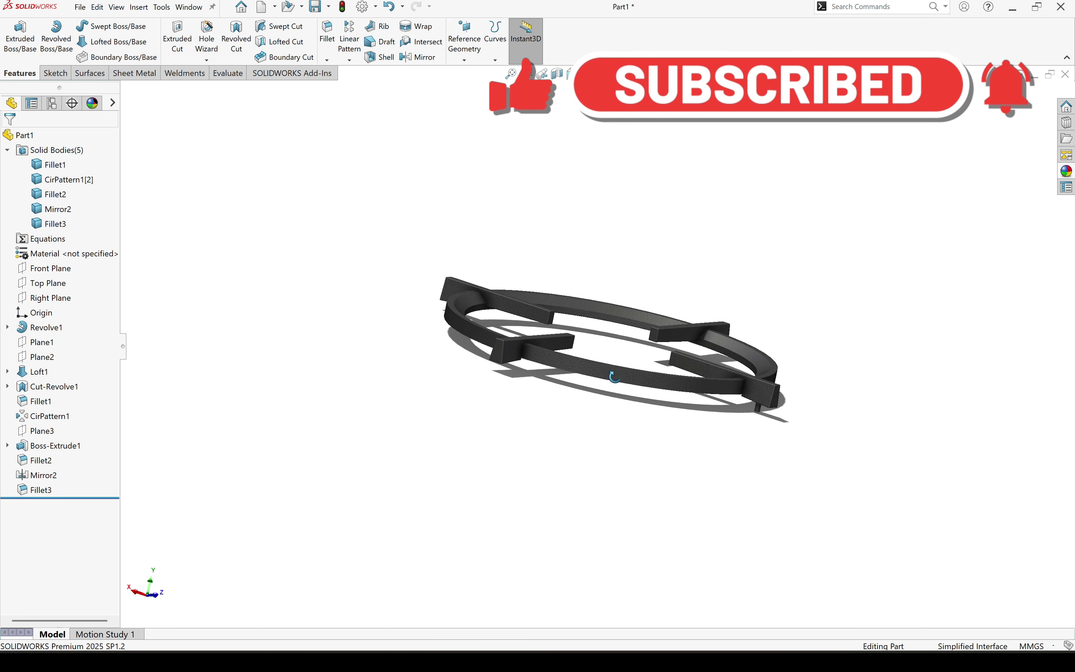
middle_drag(585, 373, 728, 429)
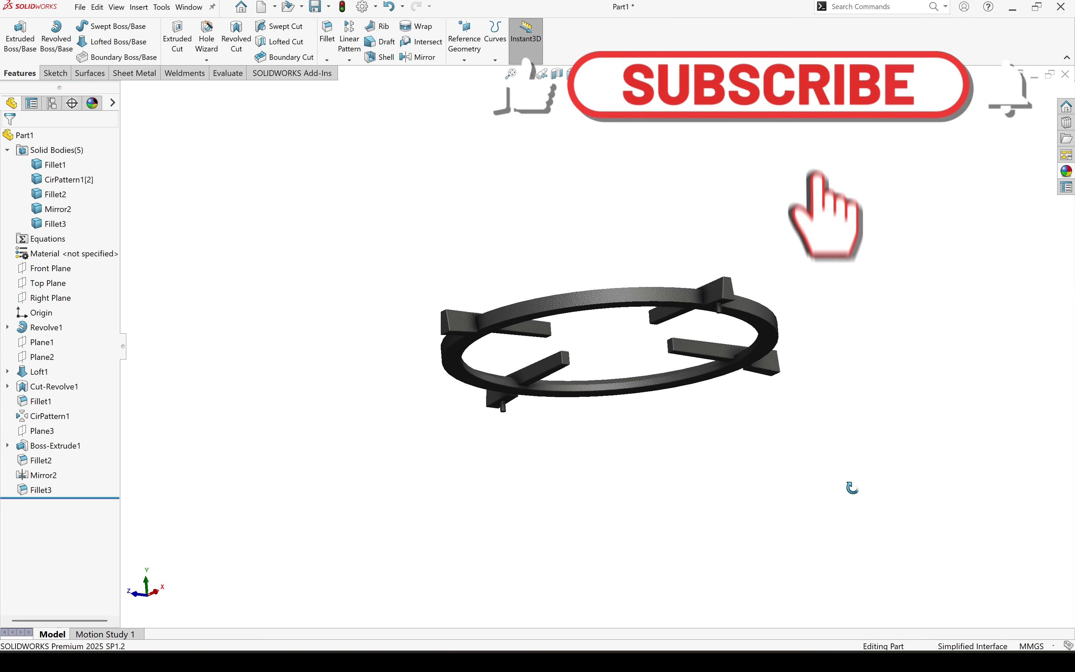
middle_drag(852, 487, 881, 610)
middle_drag(780, 444, 628, 354)
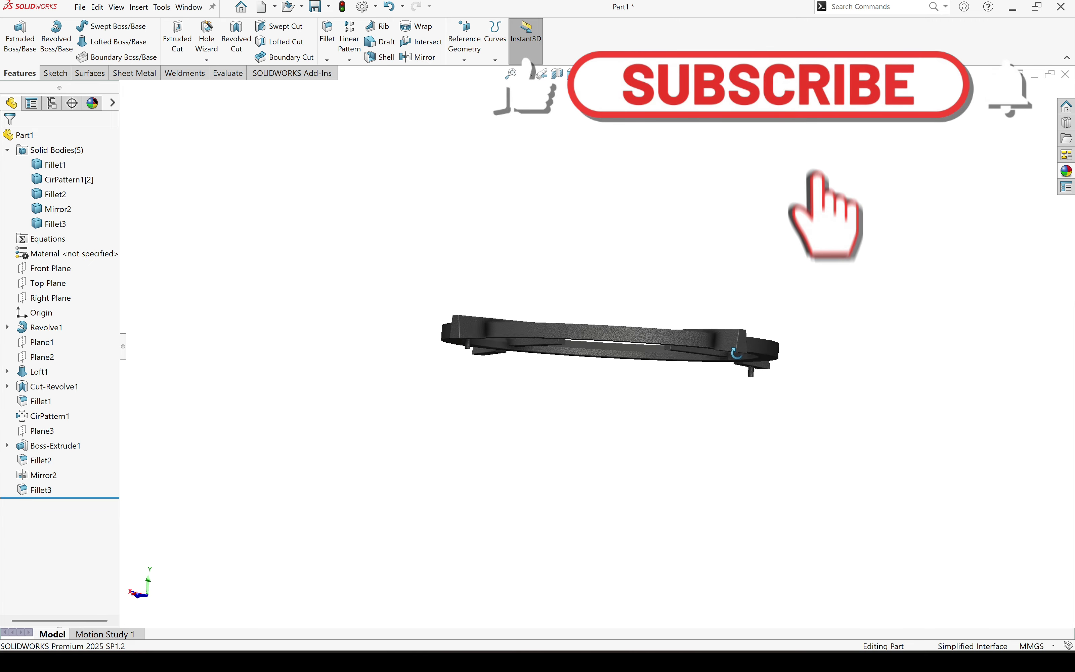
Examine the finished cast iron part from above, below and edge-on, checking the ring, the four tapered bars and the pins.
middle_drag(736, 353, 636, 402)
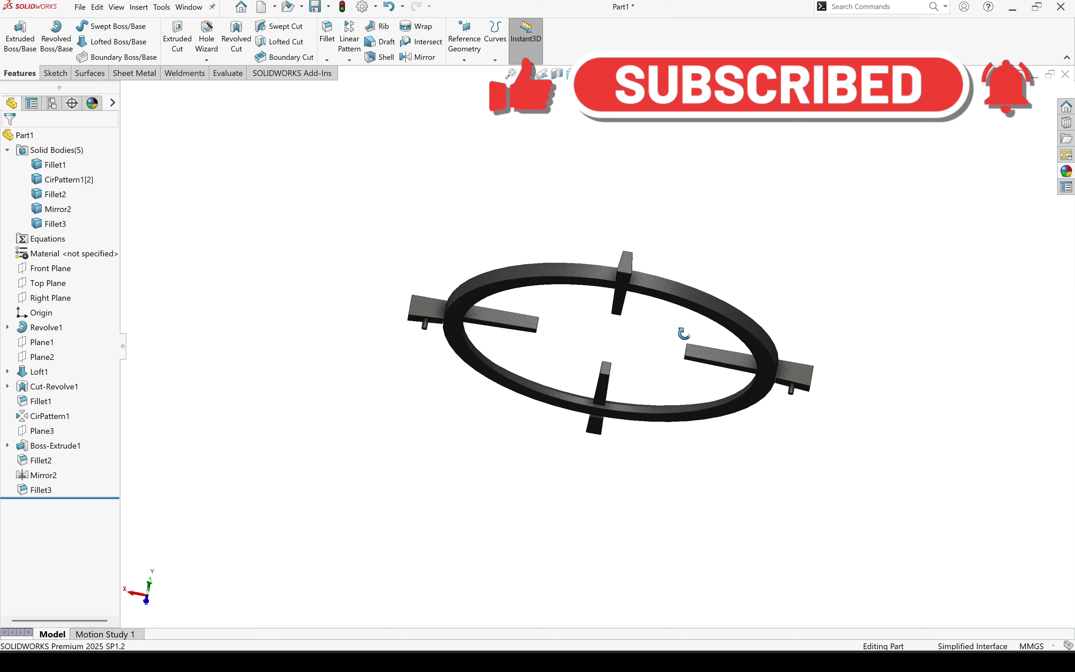
middle_drag(553, 372, 531, 391)
middle_drag(438, 276, 394, 356)
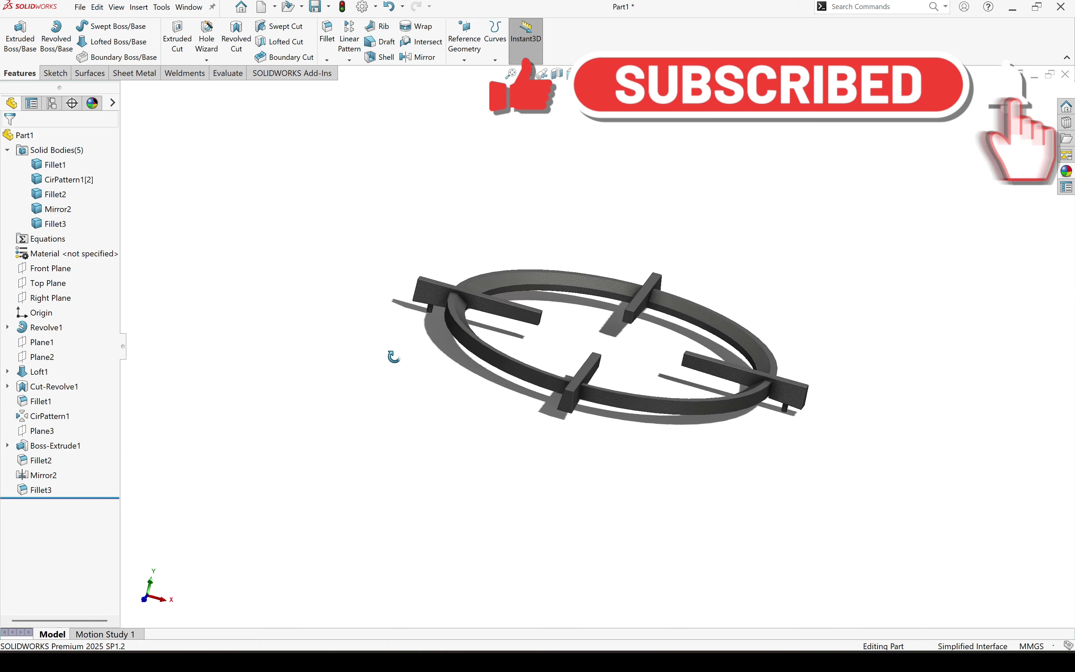
middle_drag(411, 416, 509, 431)
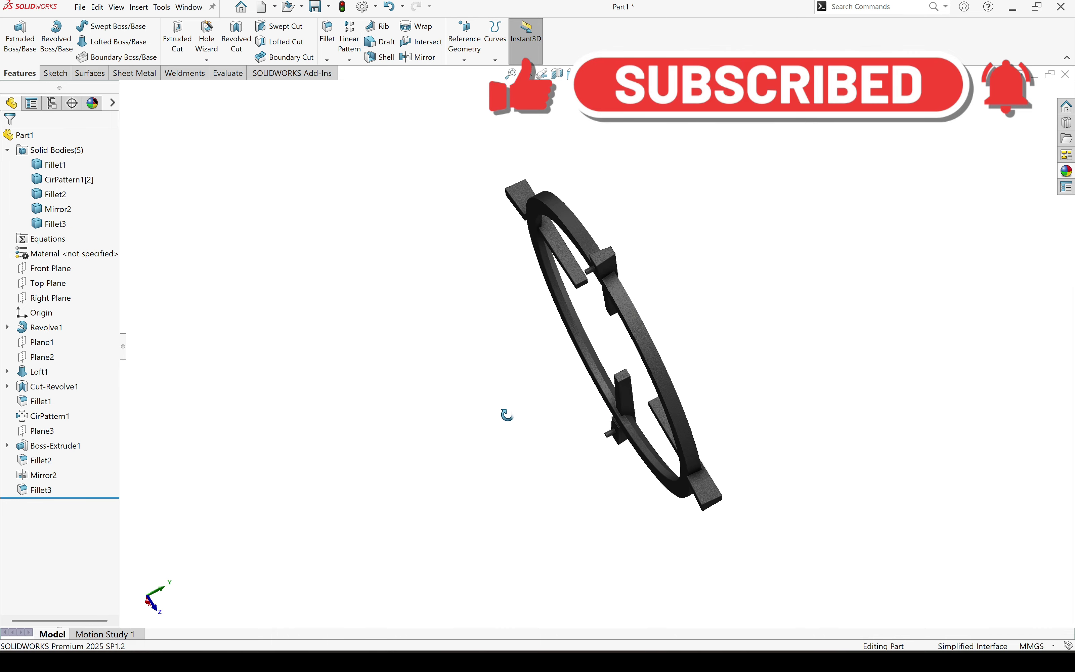
middle_drag(404, 334, 518, 346)
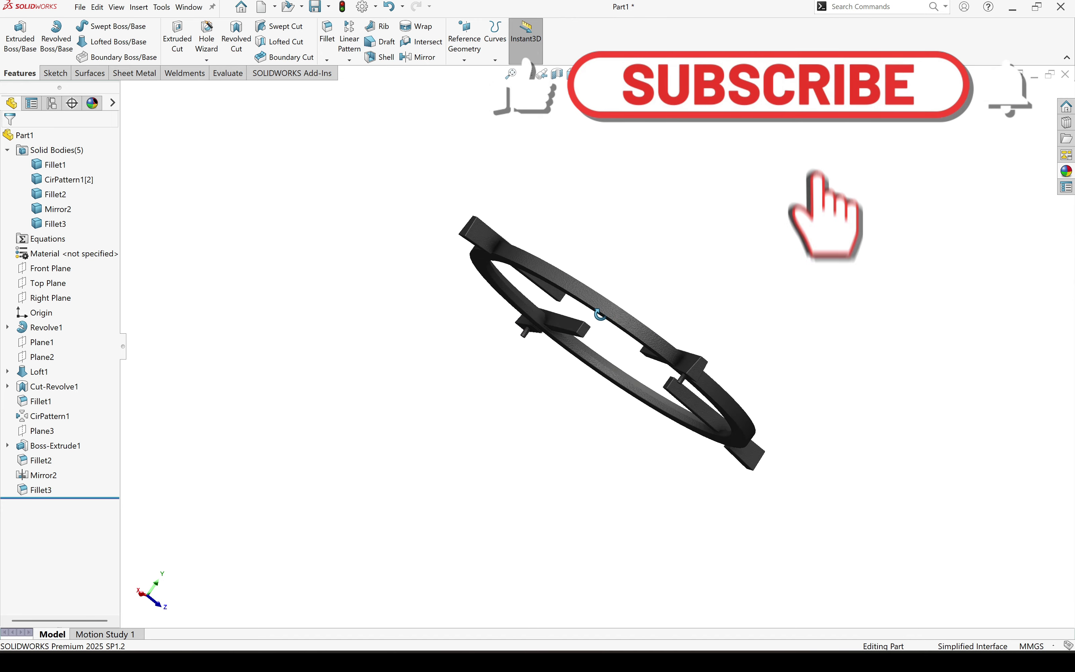
middle_drag(600, 315, 517, 437)
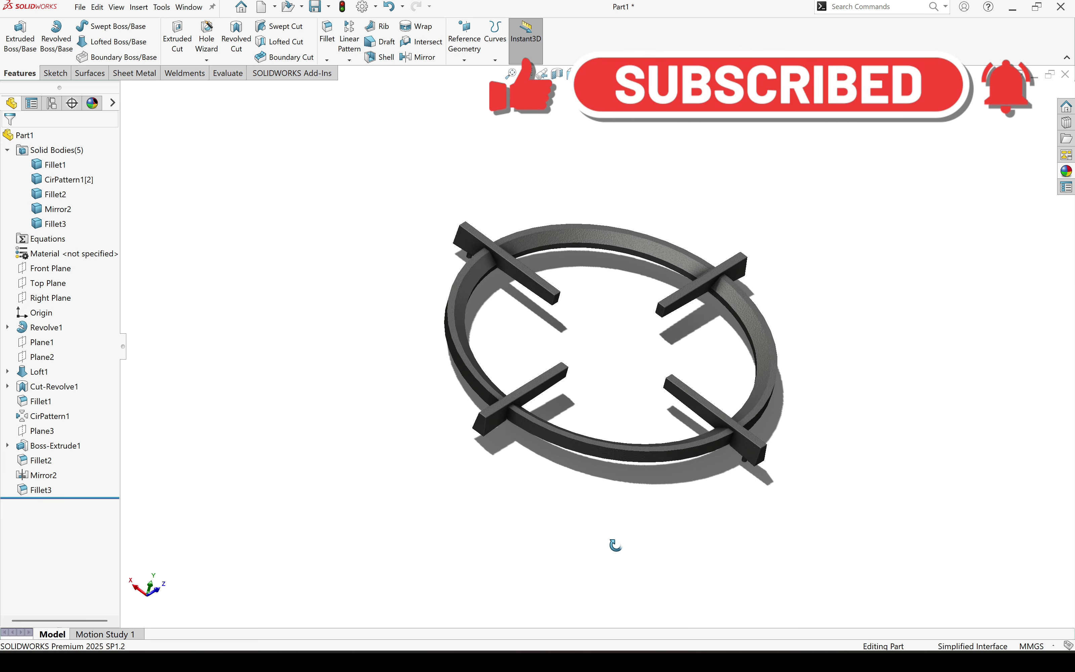
middle_drag(615, 544, 526, 477)
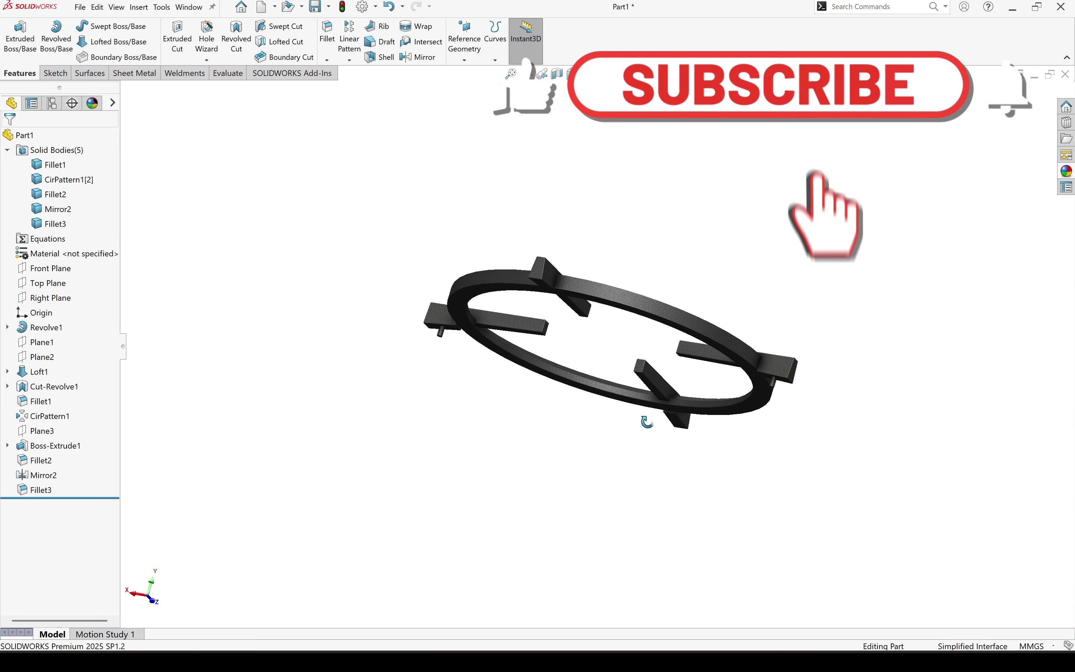
middle_drag(647, 422, 606, 465)
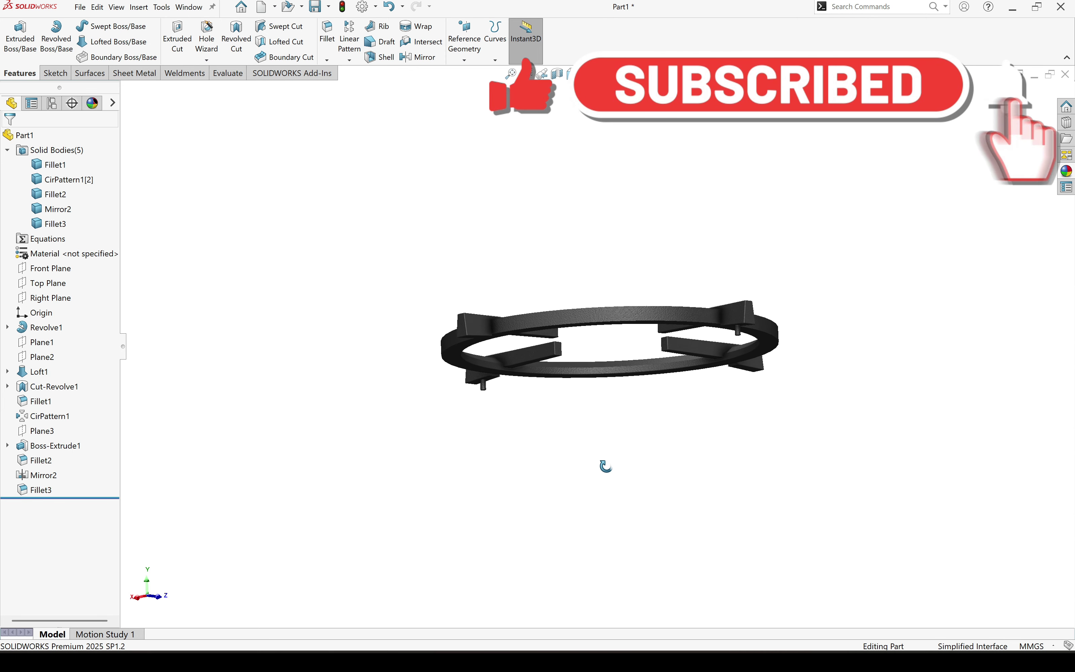